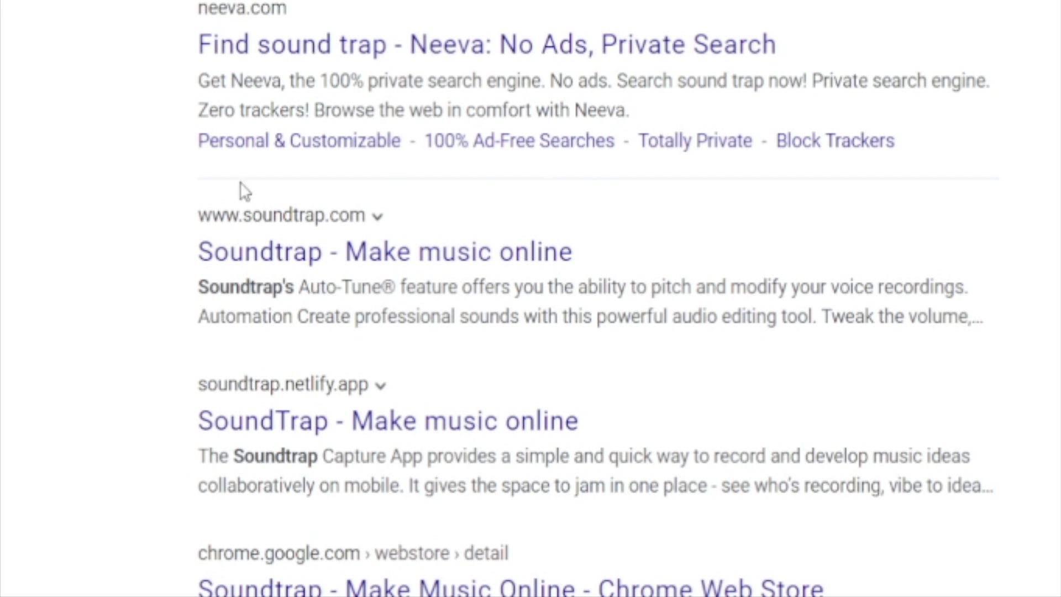
- Open the Soundtrap website from the search results and sign up for a personal-use account with Google
{"action": "left_click", "coordinate": [450, 250]}
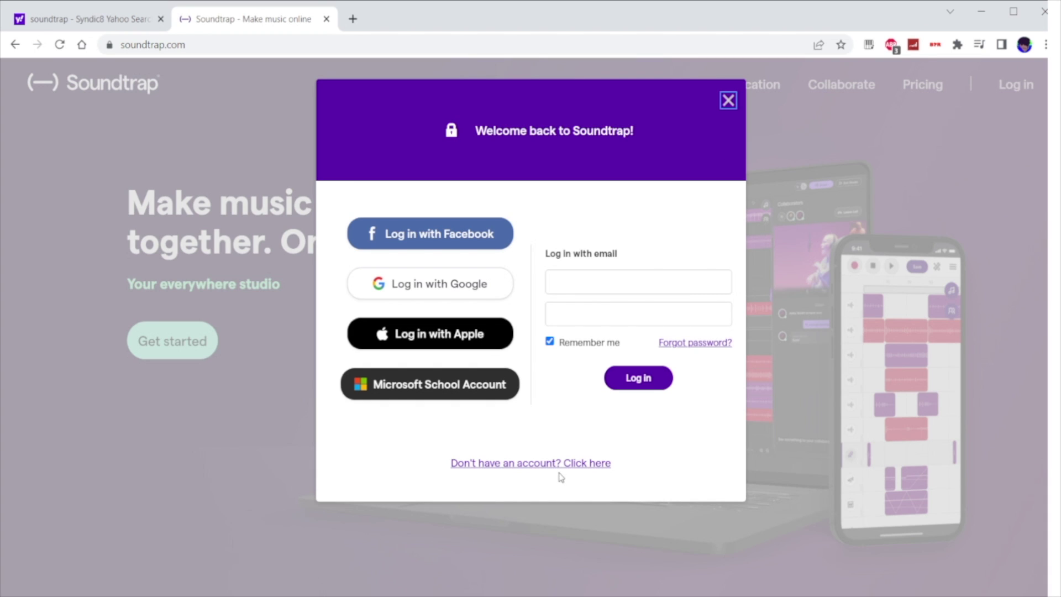
{"action": "left_click", "coordinate": [555, 467]}
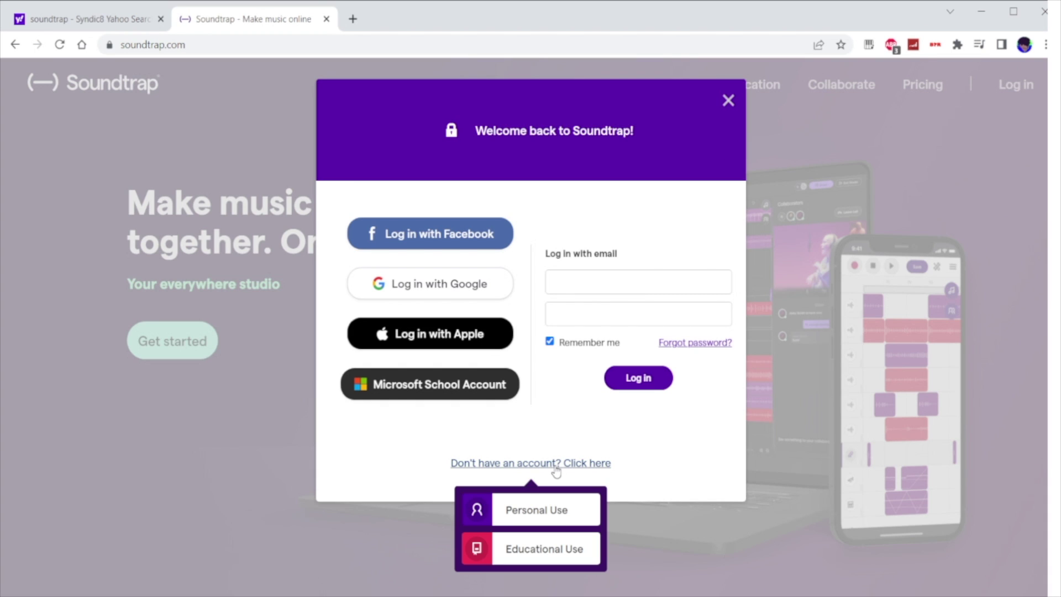
{"action": "left_click", "coordinate": [560, 519]}
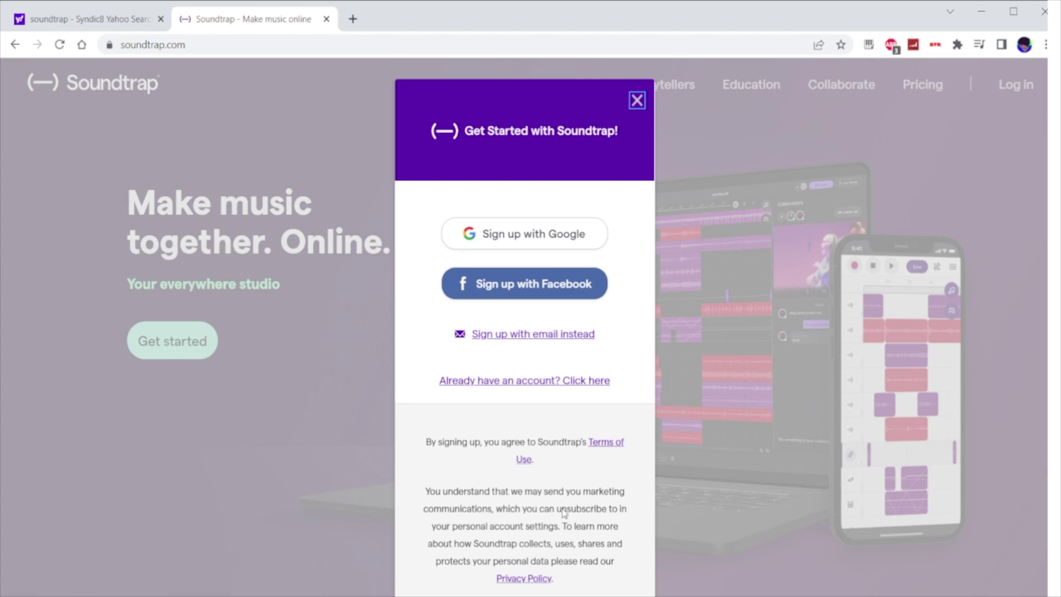
{"action": "left_click", "coordinate": [567, 240]}
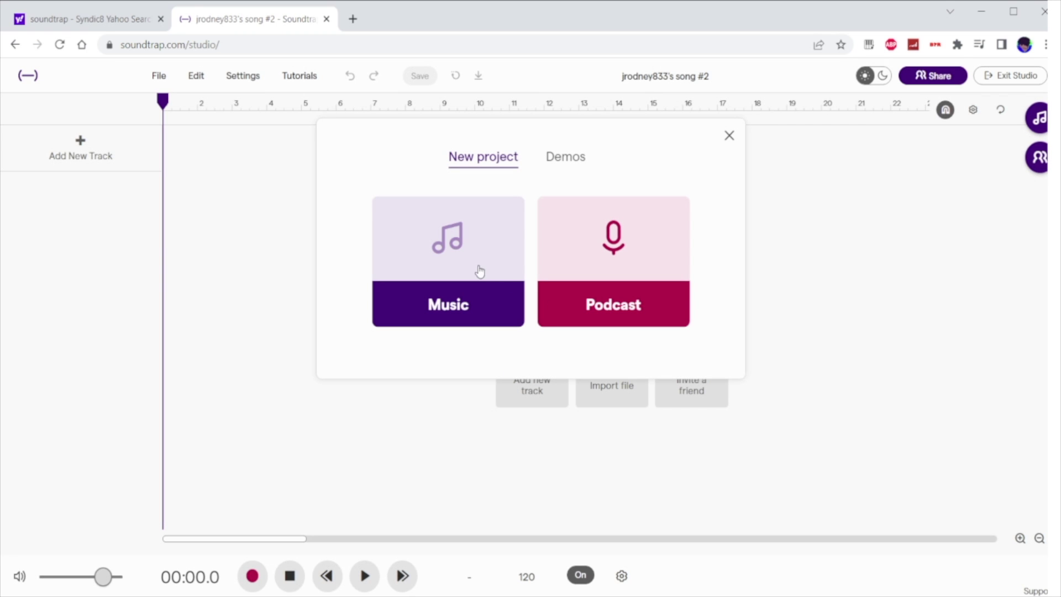
- Create a new Music project and dismiss the remaining start dialog
{"action": "left_click", "coordinate": [479, 271]}
{"action": "left_click", "coordinate": [716, 133]}
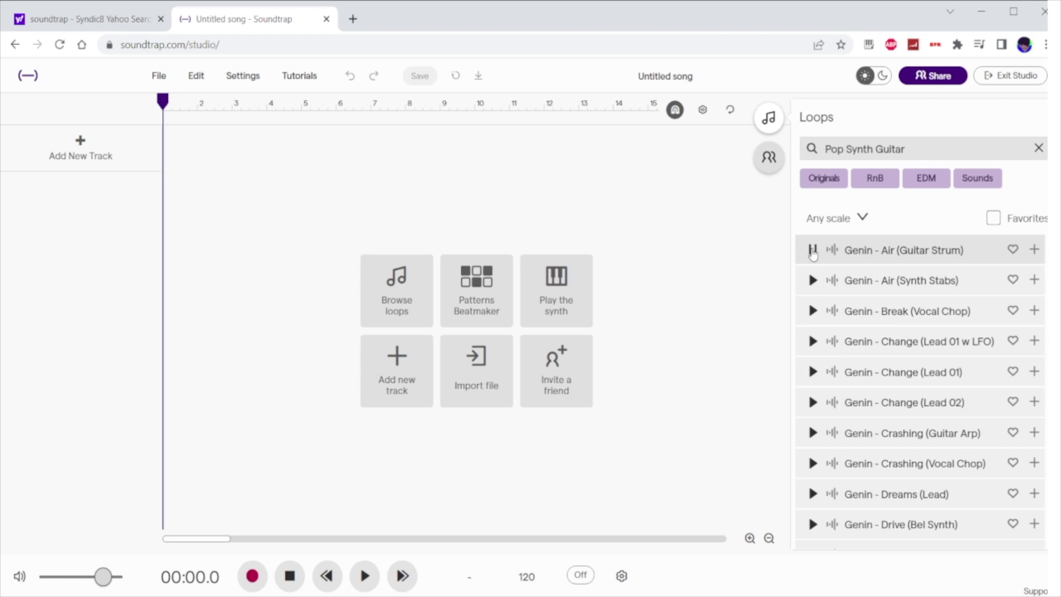
- Preview the Genin loops from Air (Synth Stabs) through Crashing (Vocal Chop) in the Pop Synth Guitar results
{"action": "left_click", "coordinate": [813, 280]}
{"action": "left_click", "coordinate": [813, 312]}
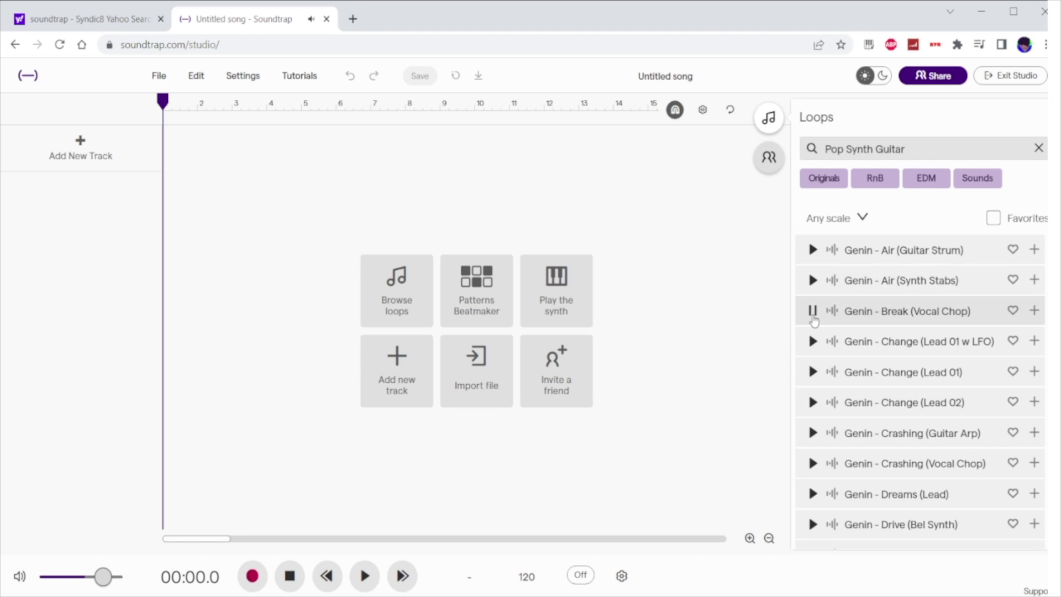
{"action": "left_click", "coordinate": [812, 342]}
{"action": "left_click", "coordinate": [813, 372]}
{"action": "left_click", "coordinate": [813, 402]}
{"action": "left_click", "coordinate": [812, 433]}
{"action": "left_click", "coordinate": [813, 463]}
- Audition more Genin loops in the list, from Dreams (Lead) through Pretend (Guitar ARP)
{"action": "scroll", "coordinate": [817, 476], "scroll_direction": "down", "scroll_amount": 1}
{"action": "scroll", "coordinate": [816, 478], "scroll_direction": "down", "scroll_amount": 3}
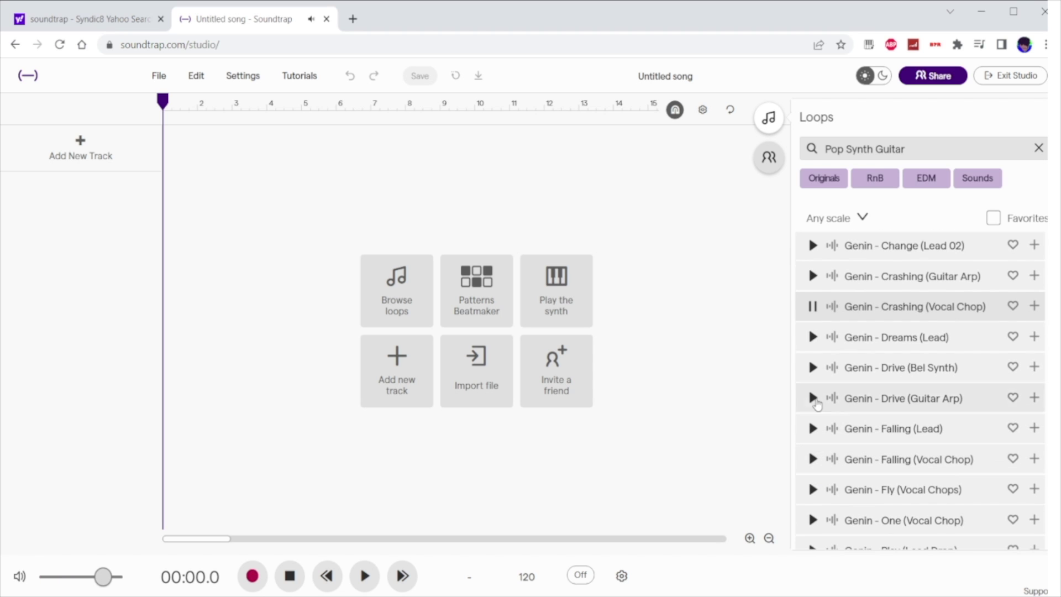
{"action": "left_click", "coordinate": [813, 338]}
{"action": "left_click", "coordinate": [814, 368]}
{"action": "left_click", "coordinate": [812, 398]}
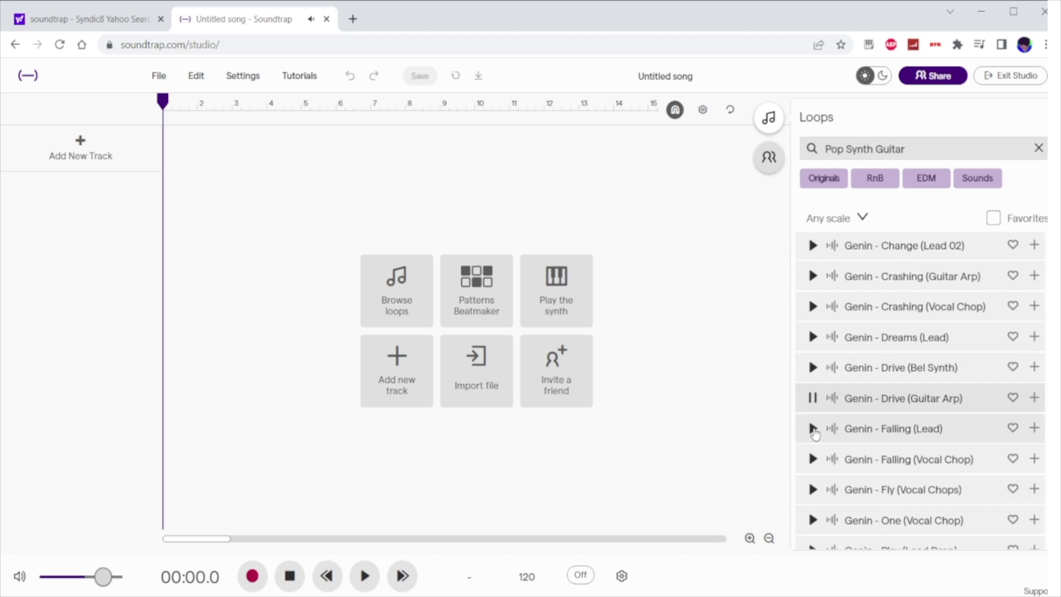
{"action": "left_click", "coordinate": [813, 429]}
{"action": "left_click", "coordinate": [813, 459]}
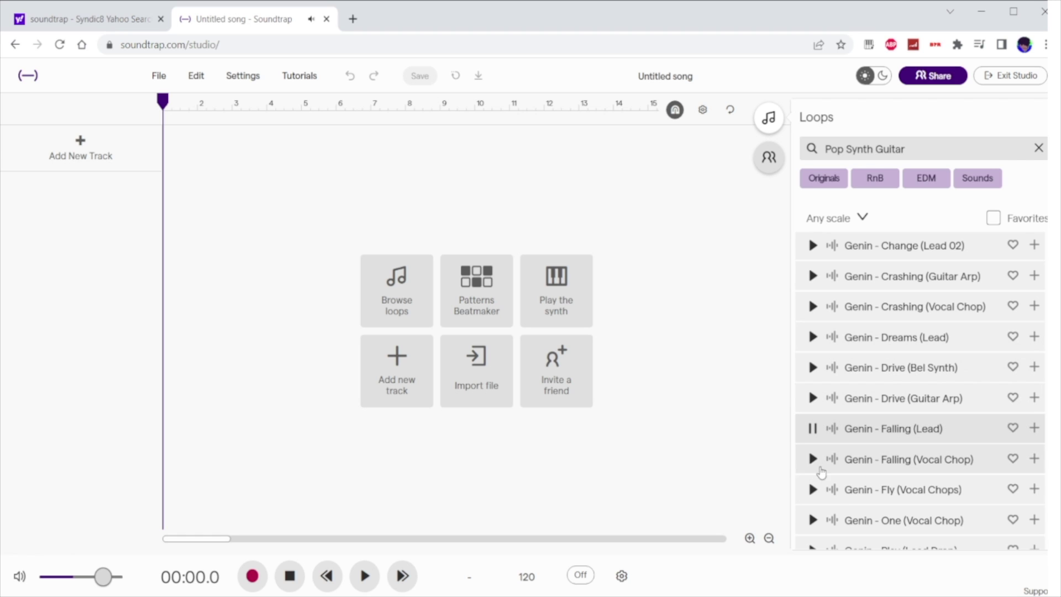
{"action": "scroll", "coordinate": [829, 492], "scroll_direction": "down", "scroll_amount": 3}
{"action": "left_click", "coordinate": [813, 417]}
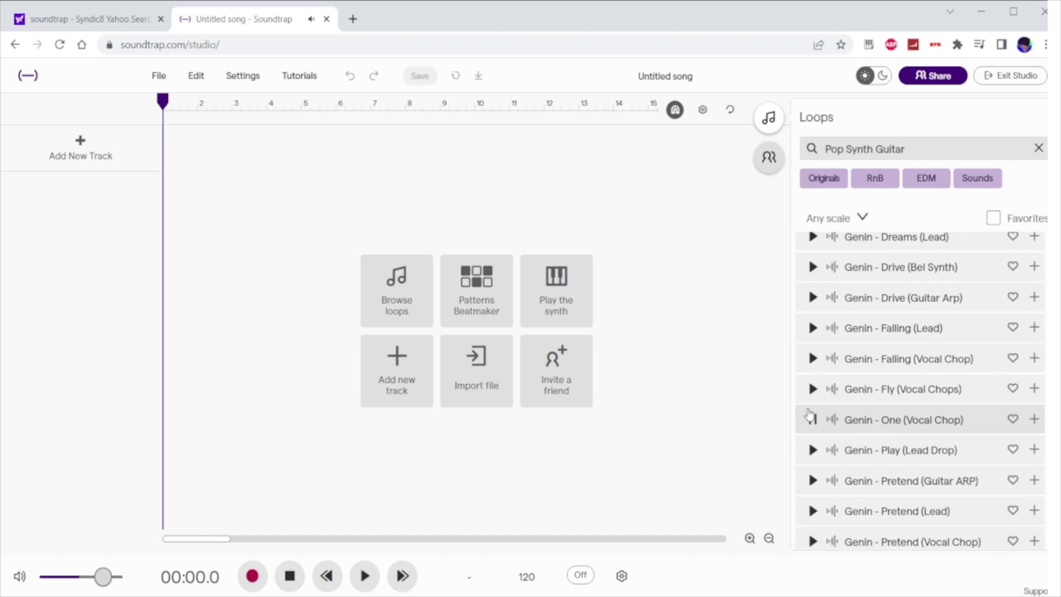
{"action": "left_click", "coordinate": [813, 450]}
{"action": "left_click", "coordinate": [813, 480]}
{"action": "left_click", "coordinate": [812, 450]}
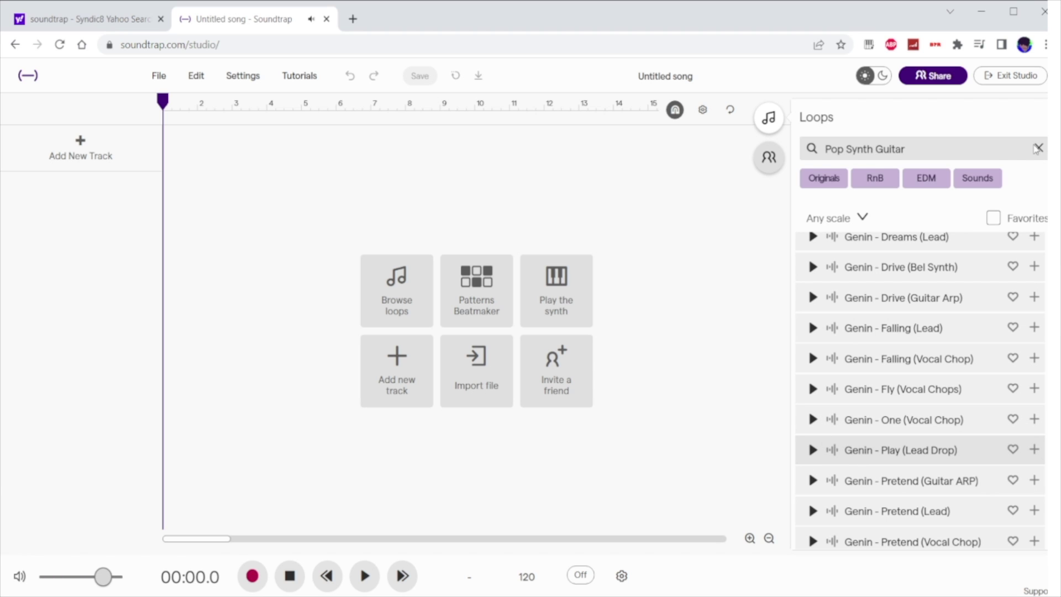
- Replace the loop search with Guitar RnB Pop and preview Atlantis guitar loops, including Franz Guitar Riff
{"action": "left_click", "coordinate": [1036, 148]}
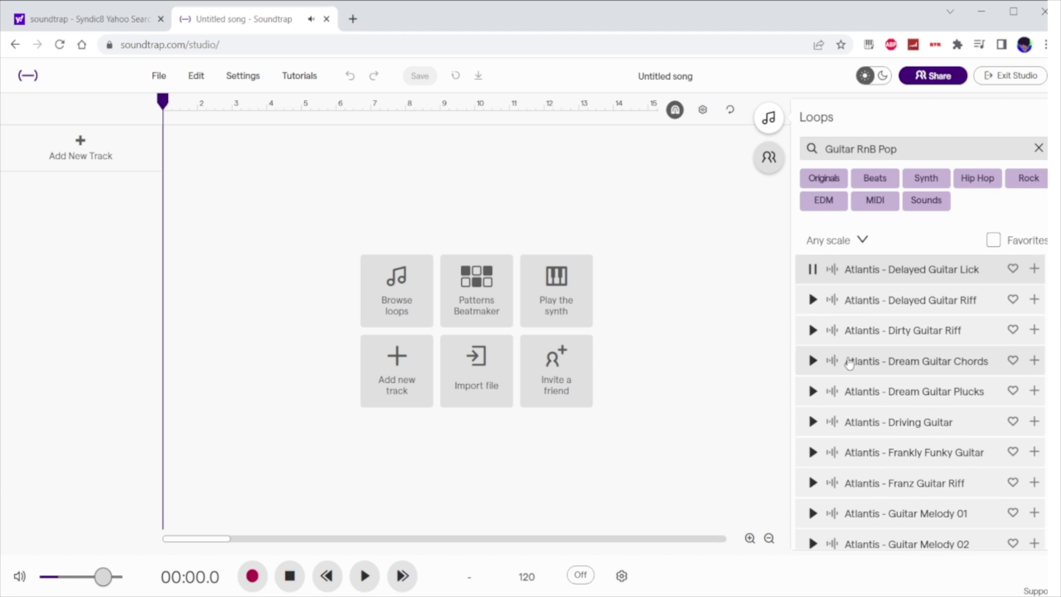
{"action": "scroll", "coordinate": [847, 360], "scroll_direction": "down", "scroll_amount": 3}
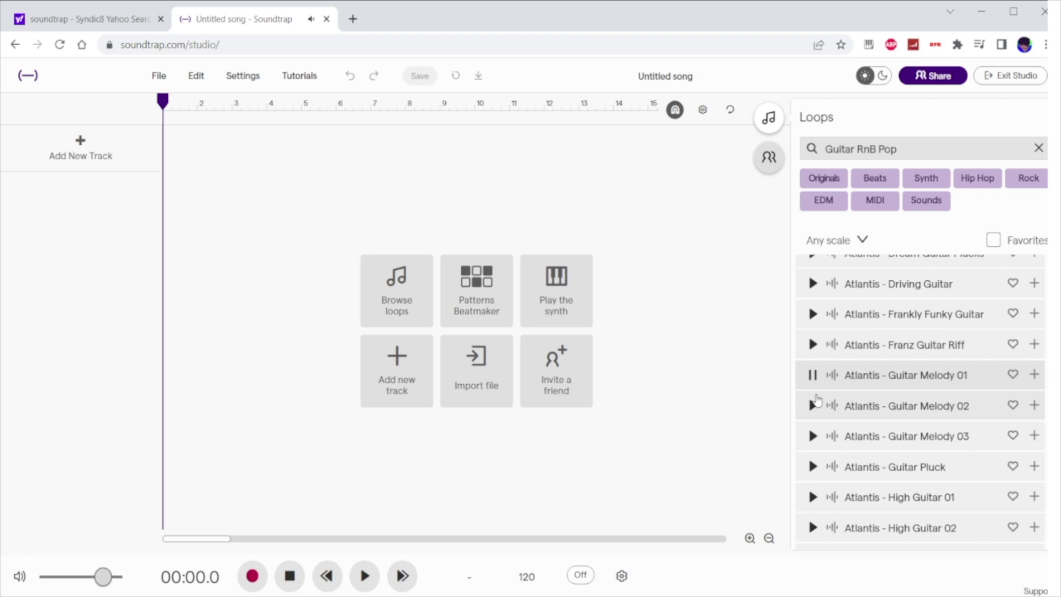
{"action": "left_click", "coordinate": [811, 345]}
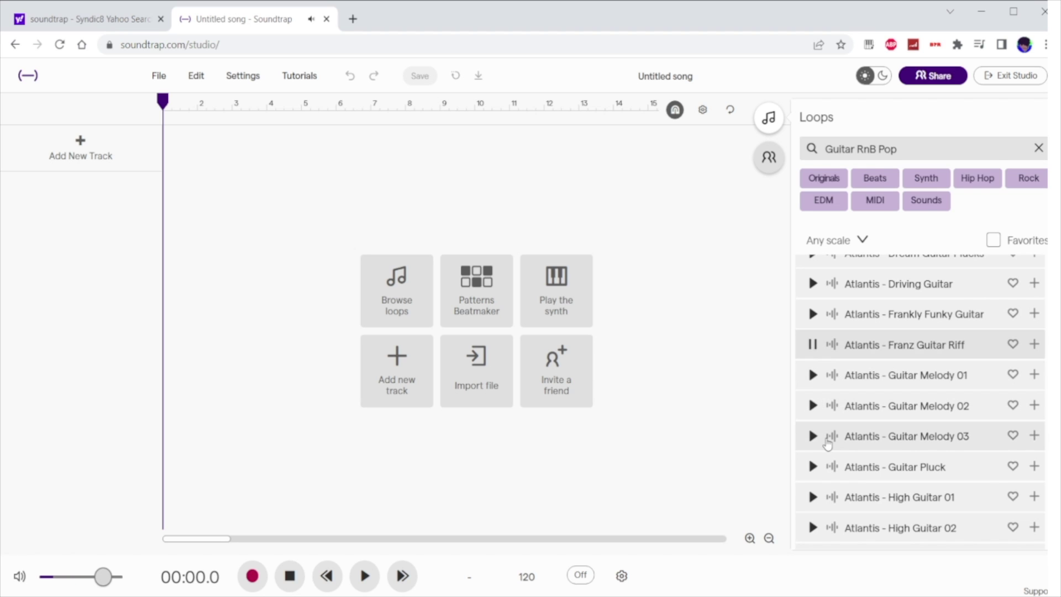
{"action": "scroll", "coordinate": [808, 415], "scroll_direction": "down", "scroll_amount": 4}
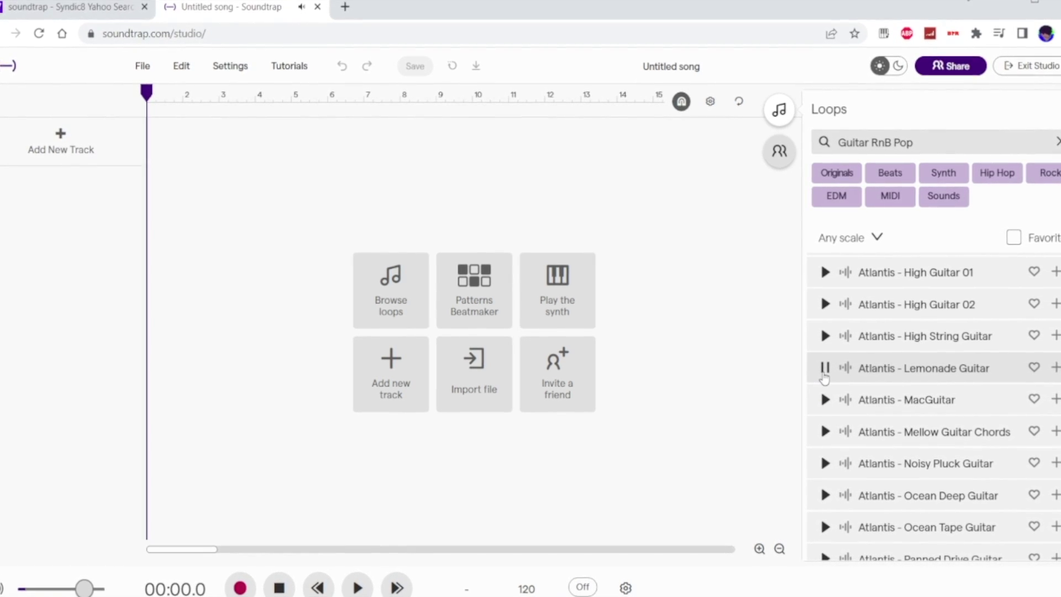
- Add the Atlantis - Lemonade Guitar loop on a new track starting at bar 1 and play the song
{"action": "left_click", "coordinate": [824, 373]}
{"action": "left_click_drag", "start_coordinate": [887, 378], "coordinate": [160, 224]}
{"action": "key", "text": "space"}
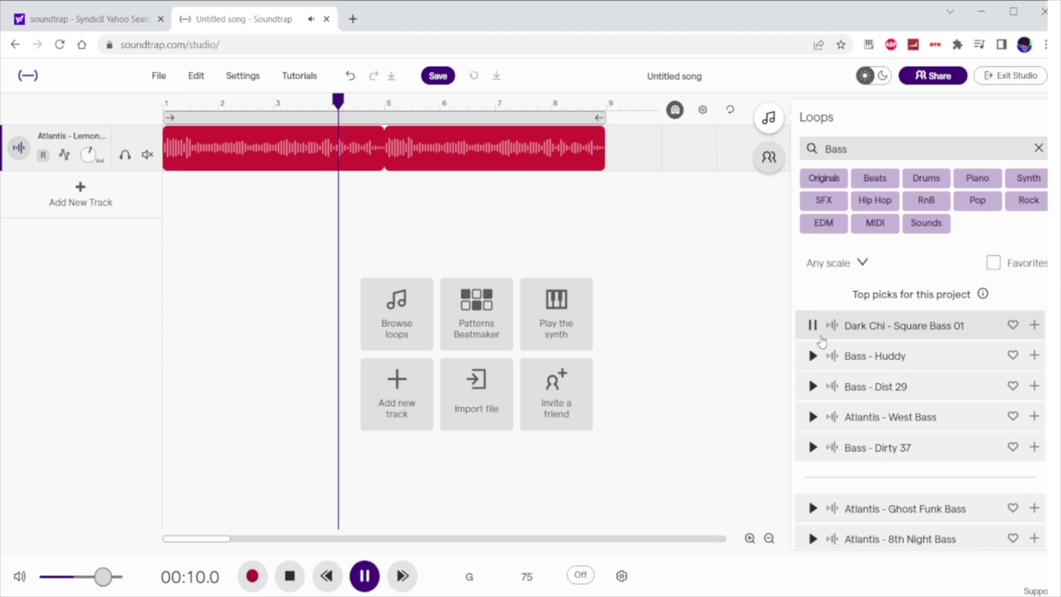
- Preview the suggested bass loops, add Bass - Dist 29 on a new track starting at bar 5, and reposition the playhead
{"action": "left_click", "coordinate": [813, 356]}
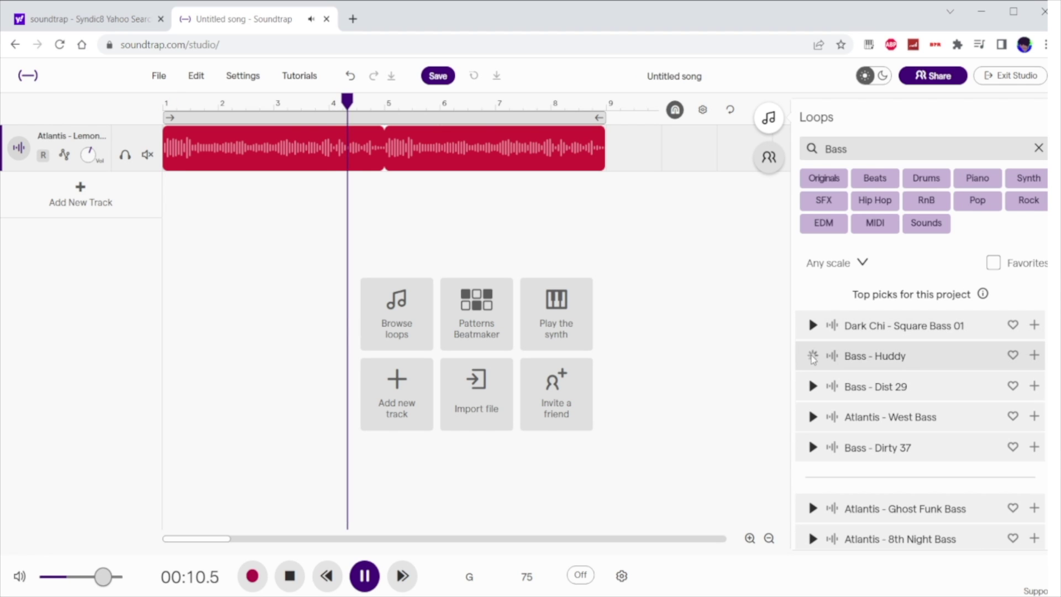
{"action": "left_click", "coordinate": [813, 393]}
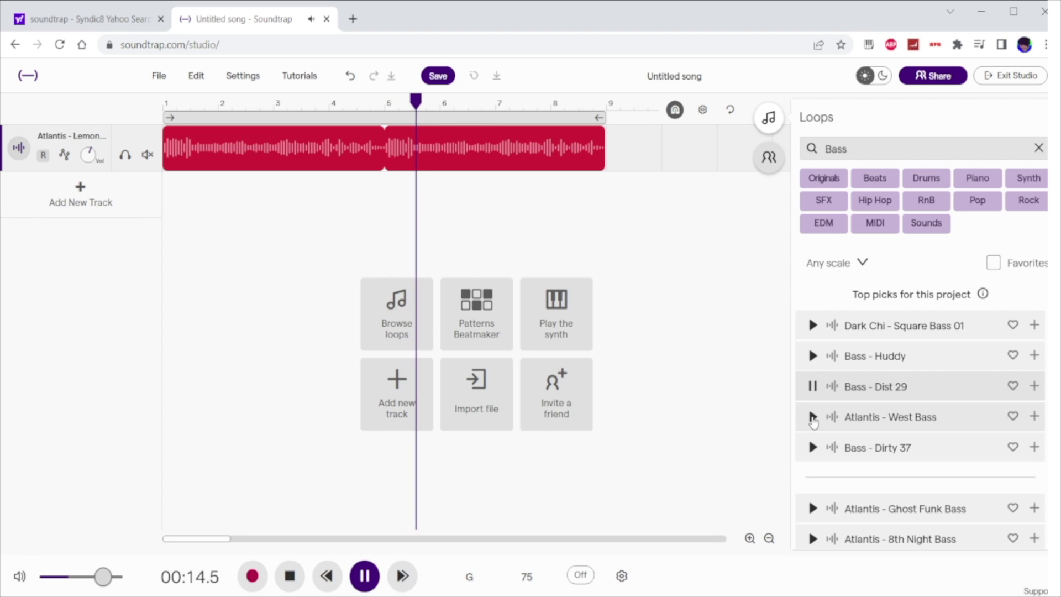
{"action": "left_click", "coordinate": [812, 387]}
{"action": "left_click_drag", "start_coordinate": [808, 400], "coordinate": [382, 416]}
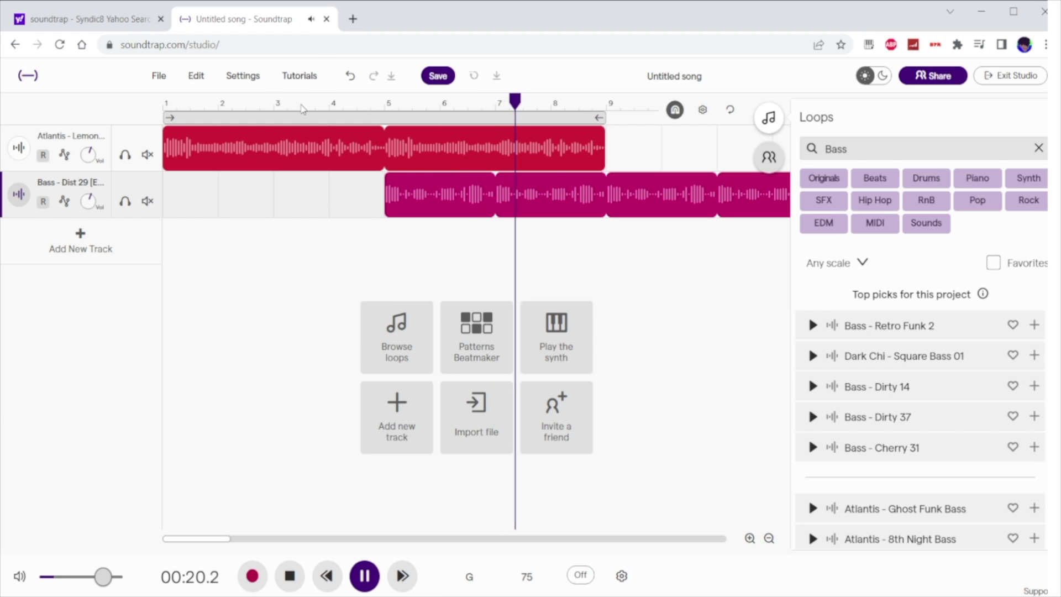
{"action": "left_click", "coordinate": [301, 113]}
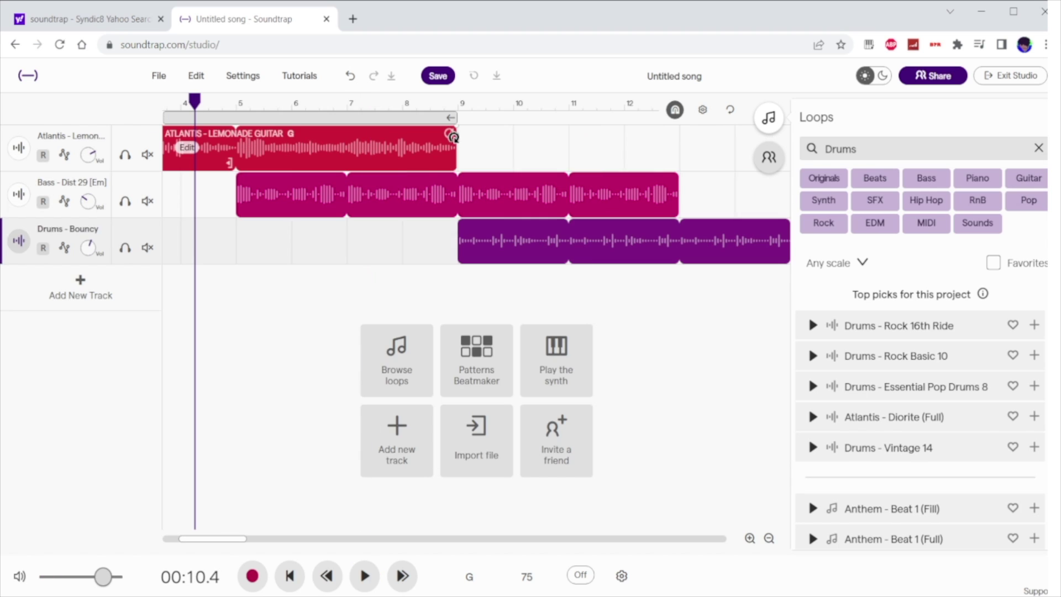
- Extend the Lemonade Guitar loop to bar 13 and play the arrangement from about bar 7
{"action": "left_click_drag", "start_coordinate": [453, 137], "coordinate": [556, 188]}
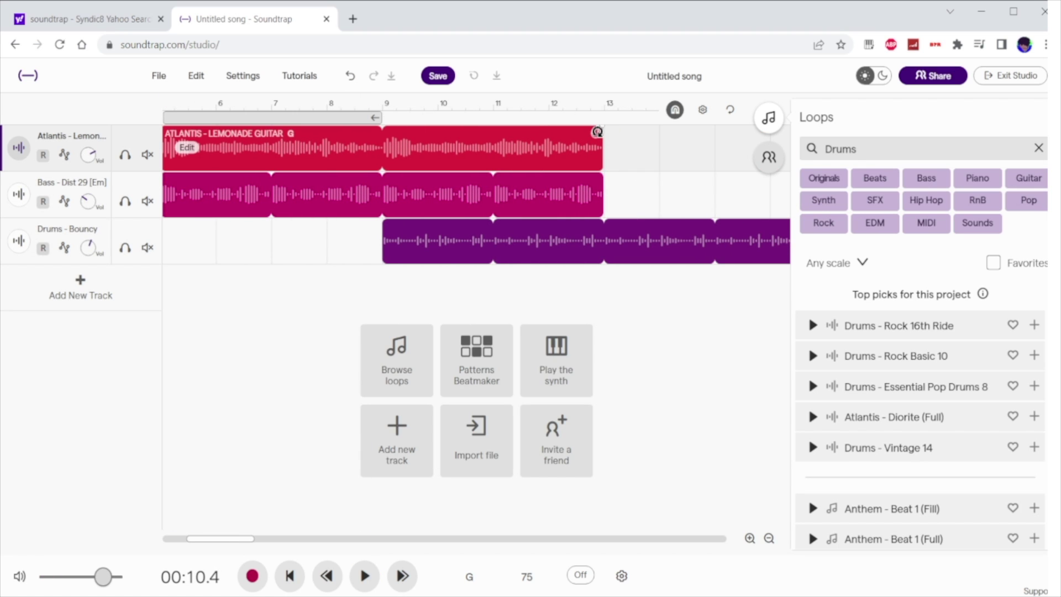
{"action": "left_click", "coordinate": [284, 103]}
{"action": "key", "text": "space"}
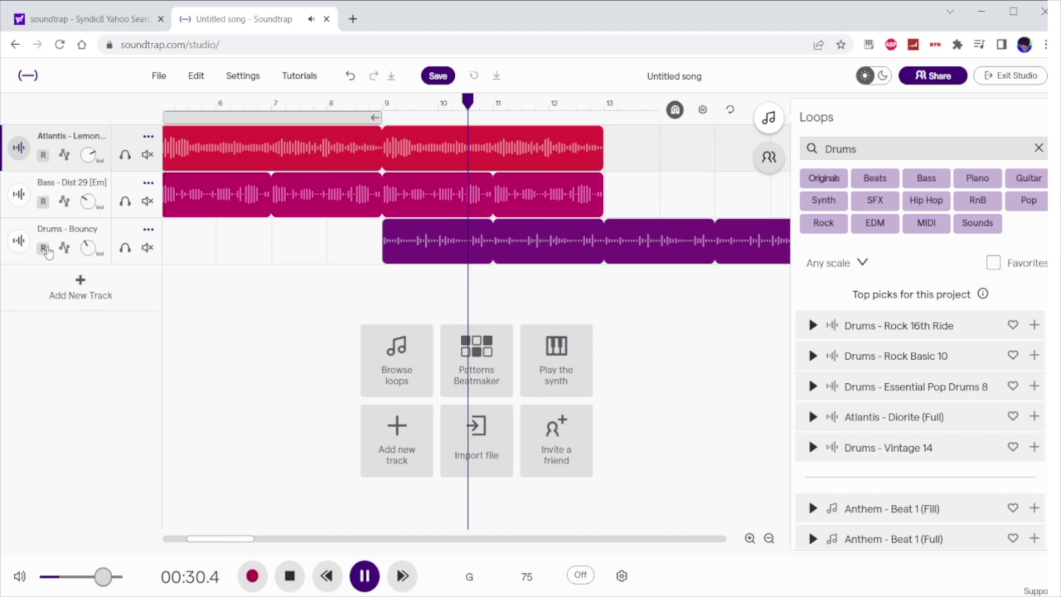
- Extend the Bass - Dist 29 and Lemonade Guitar loops to bar 17 to match the end of the Drums - Bouncy clip
{"action": "left_click", "coordinate": [422, 239]}
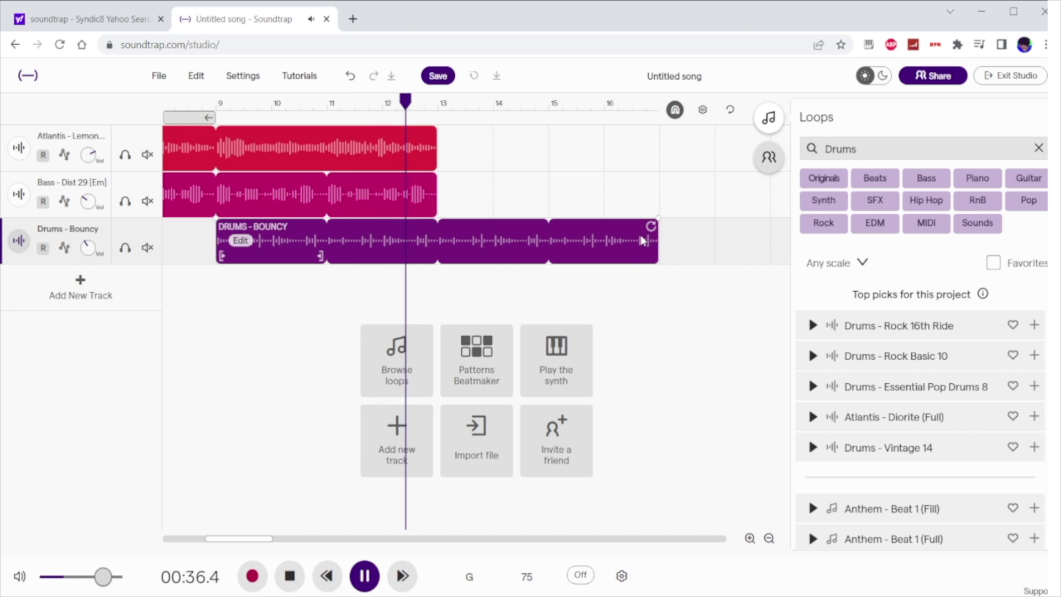
{"action": "left_click_drag", "start_coordinate": [652, 225], "coordinate": [650, 247]}
{"action": "left_click_drag", "start_coordinate": [434, 179], "coordinate": [658, 191]}
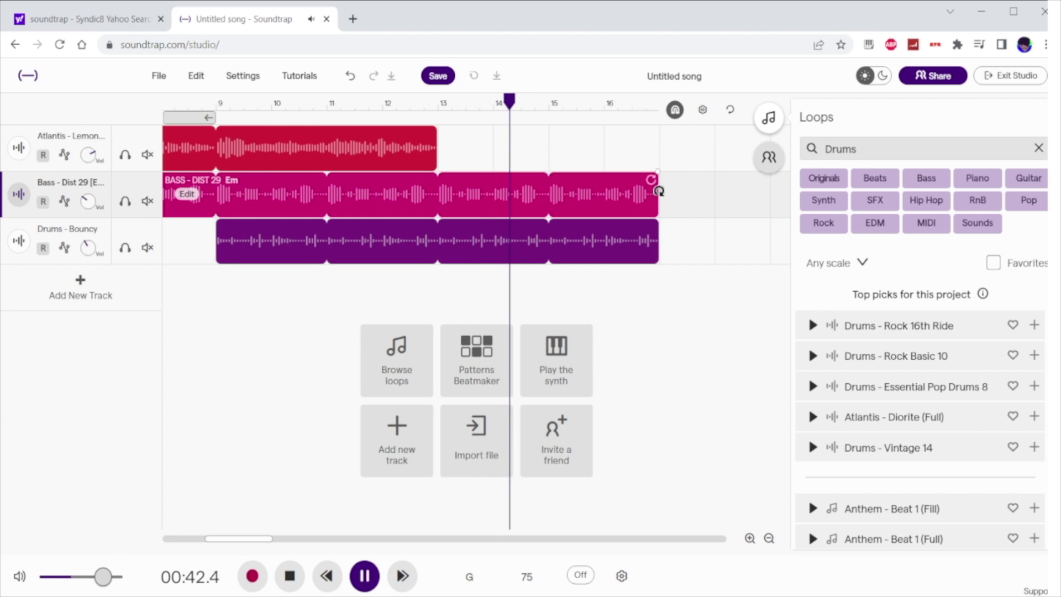
{"action": "left_click_drag", "start_coordinate": [437, 132], "coordinate": [670, 138]}
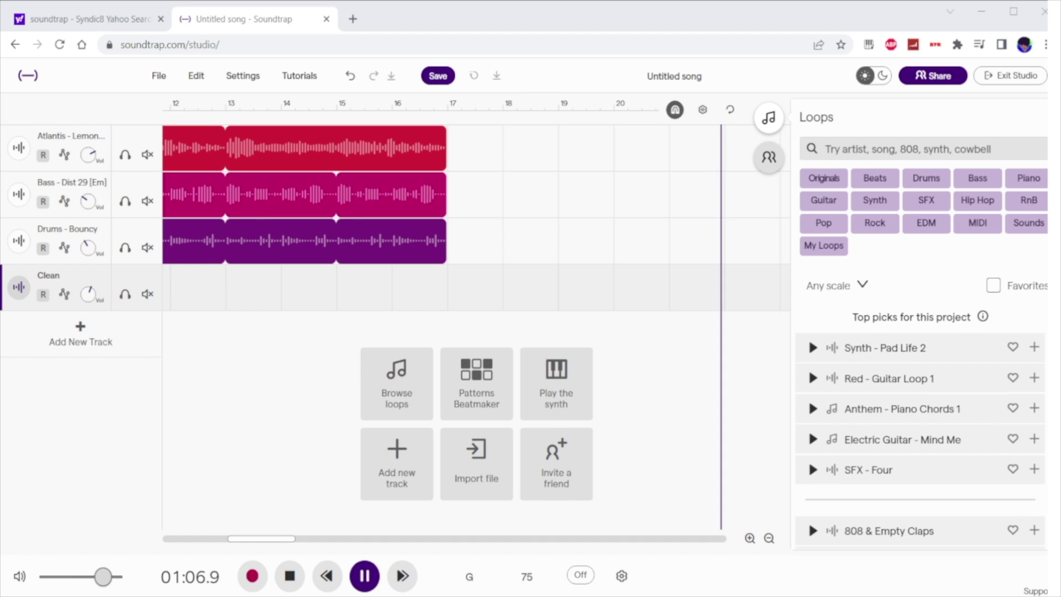
- View the available project keys and stop the playback
{"action": "left_click", "coordinate": [469, 576]}
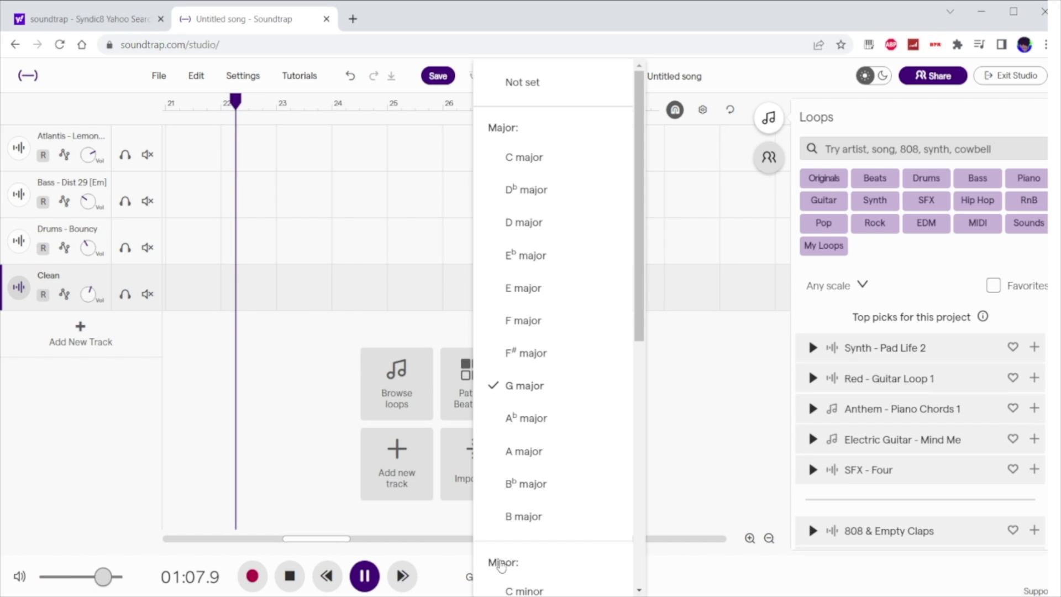
{"action": "left_click", "coordinate": [354, 576]}
{"action": "left_click", "coordinate": [363, 575]}
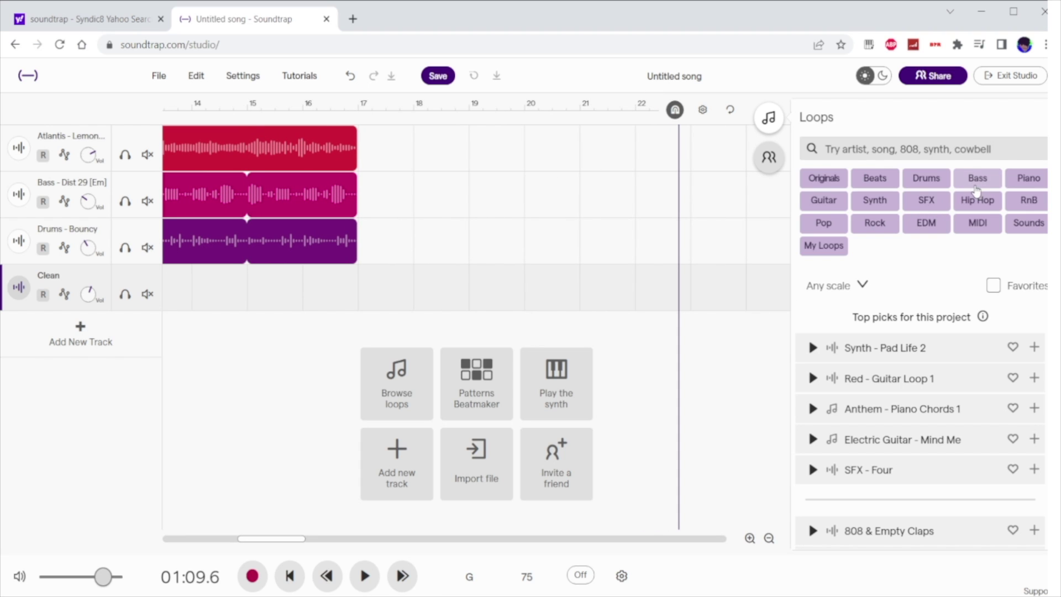
- Filter the loops by Guitar and preview the project's top picks from Red - Guitar Loop 1 through Monarch - Raw E-Guitar 01
{"action": "left_click", "coordinate": [824, 200]}
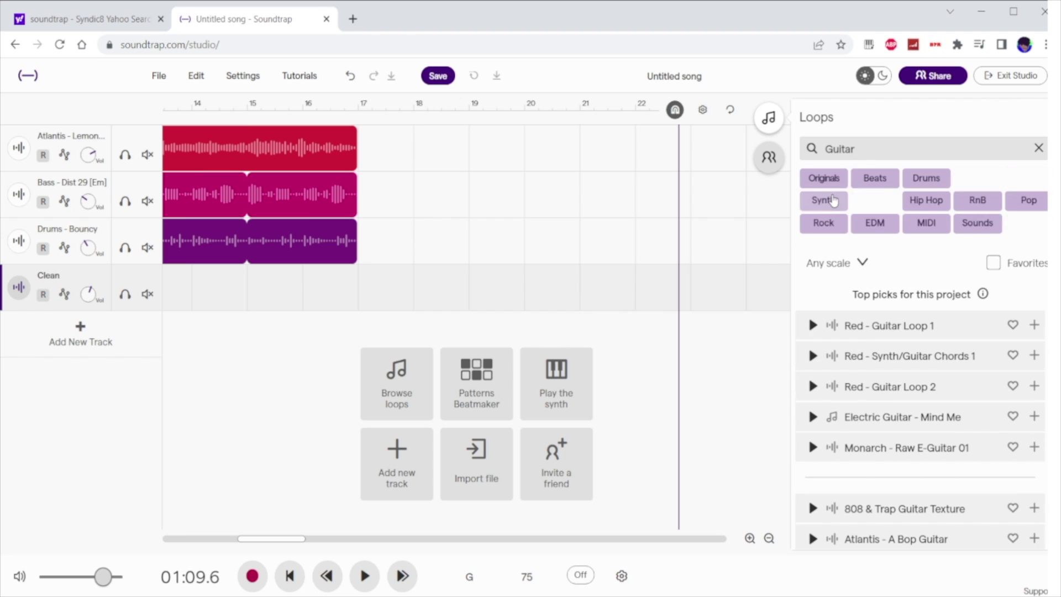
{"action": "left_click", "coordinate": [812, 325]}
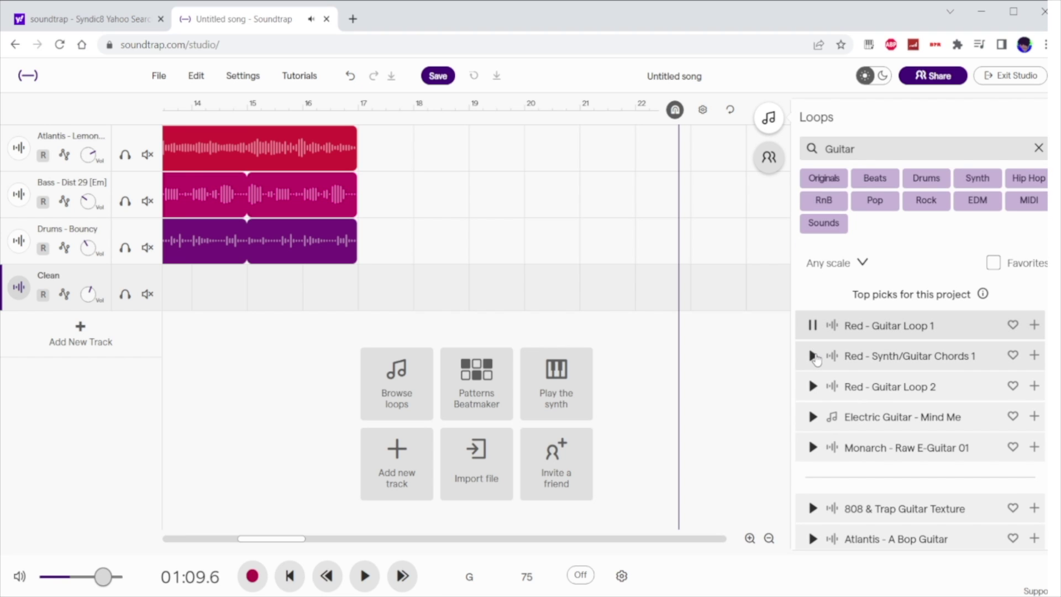
{"action": "left_click", "coordinate": [812, 356]}
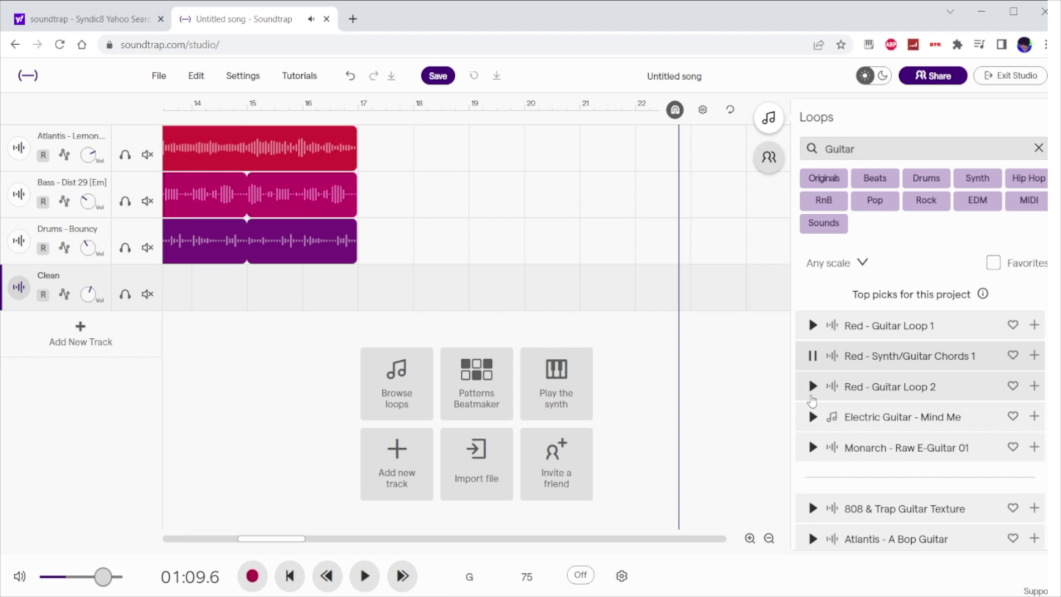
{"action": "left_click", "coordinate": [812, 387]}
{"action": "left_click", "coordinate": [812, 417]}
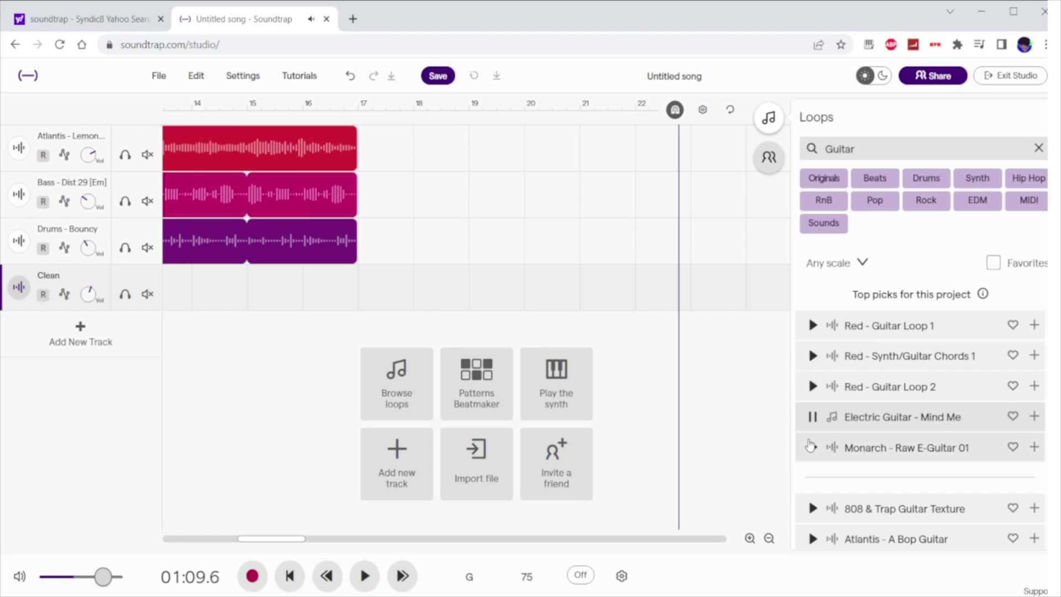
{"action": "left_click", "coordinate": [811, 447]}
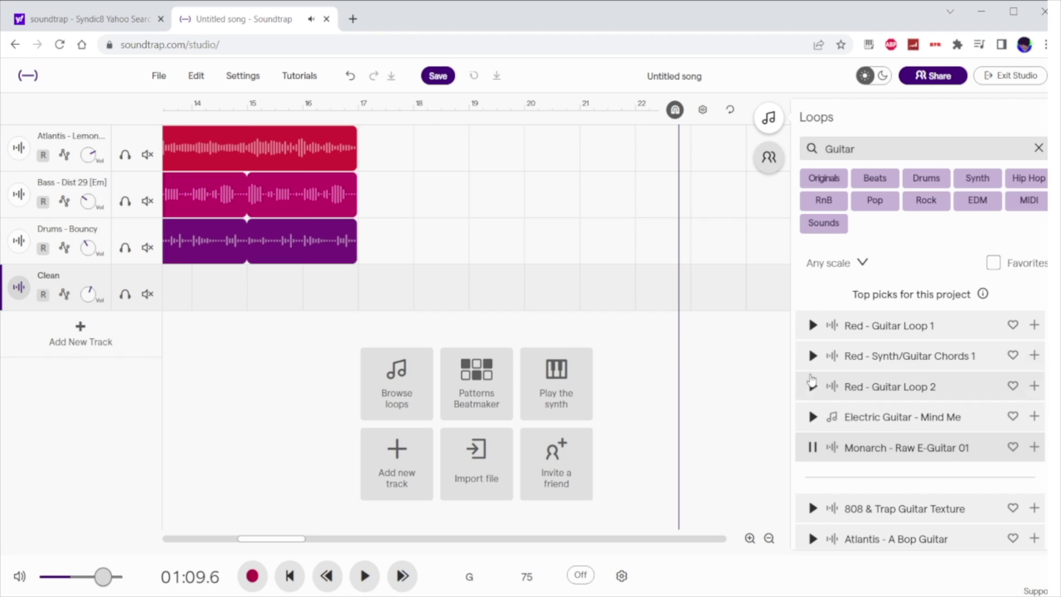
- Add the Red - Synth/Guitar Chords 1 loop on a new track at bar 17, and select the Monarch - Raw E-Guitar track
{"action": "left_click", "coordinate": [811, 356]}
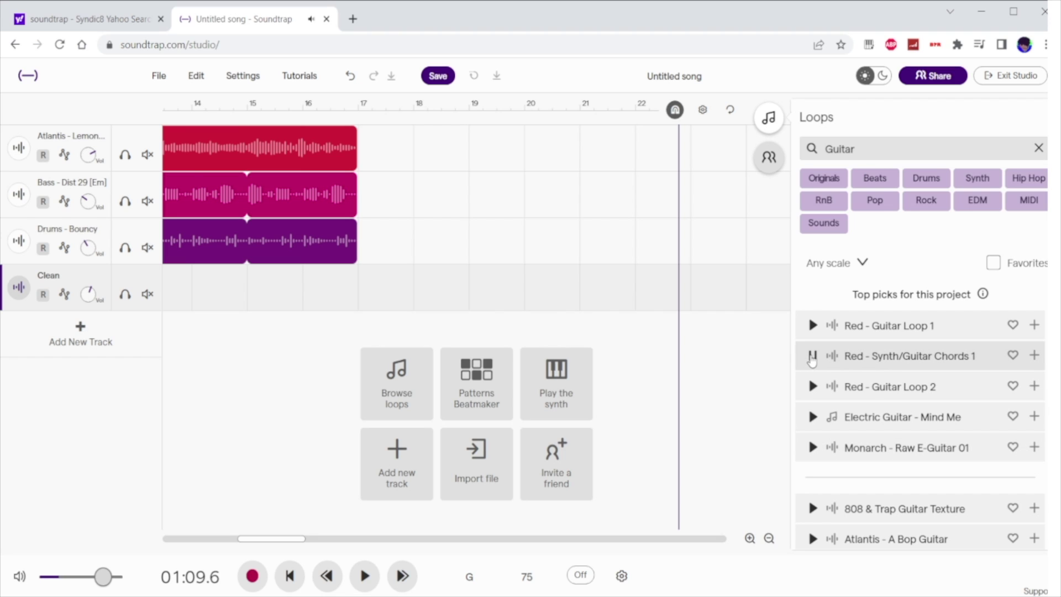
{"action": "left_click_drag", "start_coordinate": [851, 371], "coordinate": [387, 334]}
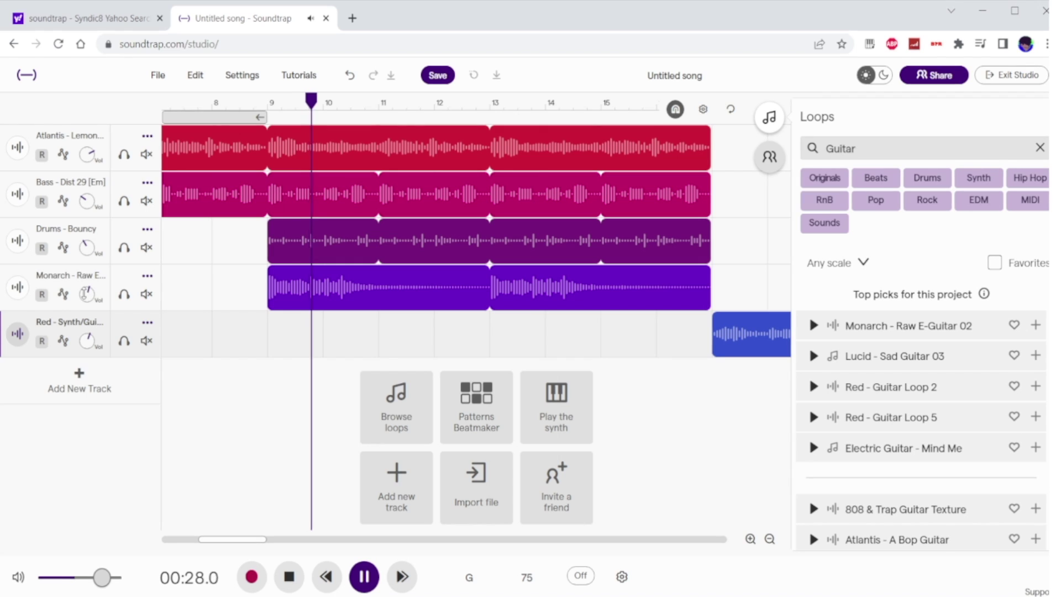
{"action": "left_click", "coordinate": [90, 295]}
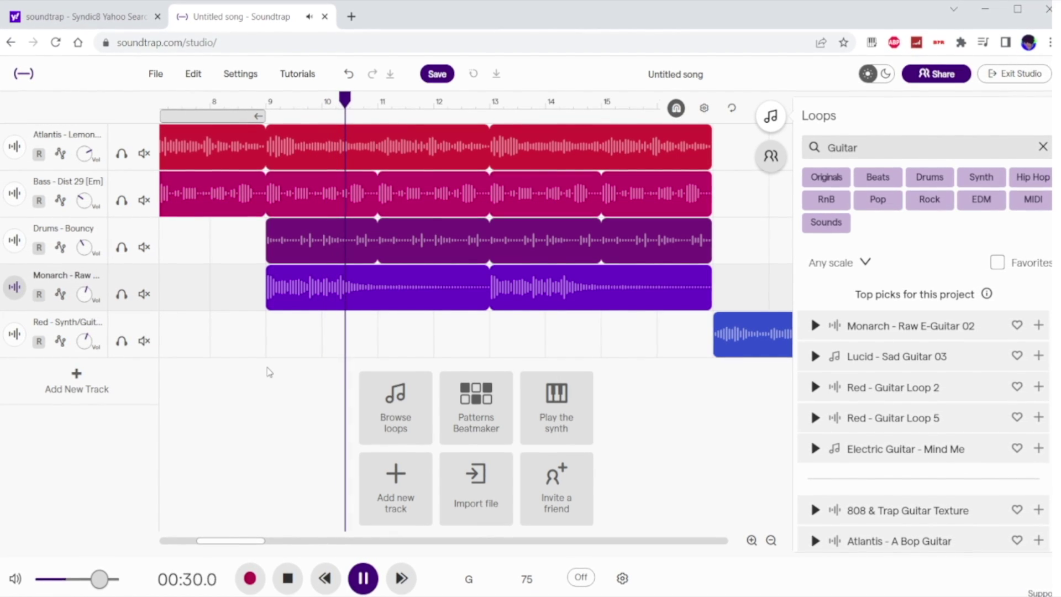
- Mute the Monarch - Raw E-Guitar track and continue playback through the Red - Synth/Guitar Chords 1 section
{"action": "left_click", "coordinate": [394, 294]}
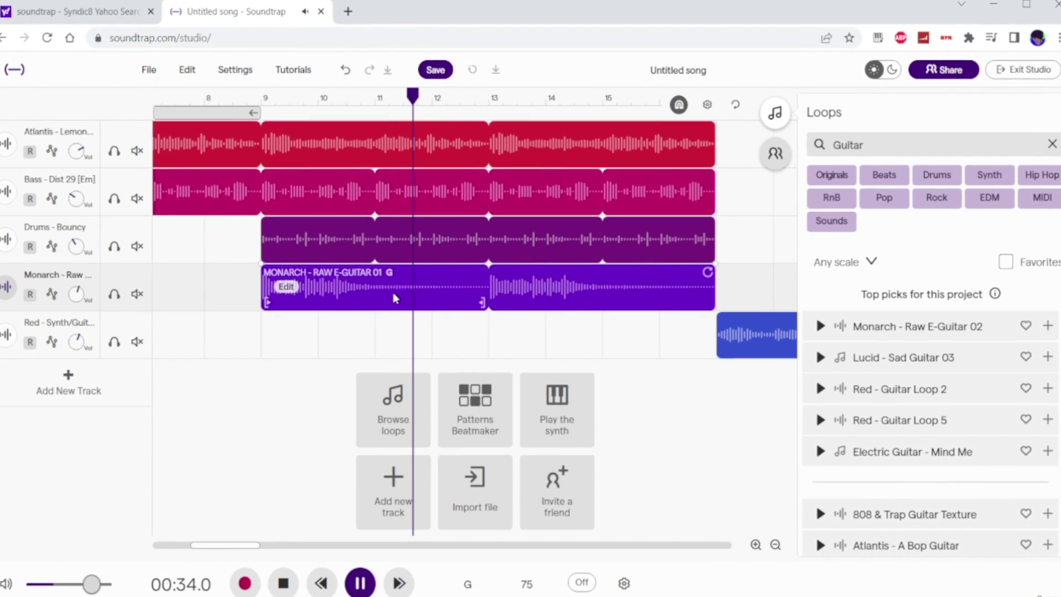
{"action": "left_click", "coordinate": [201, 301]}
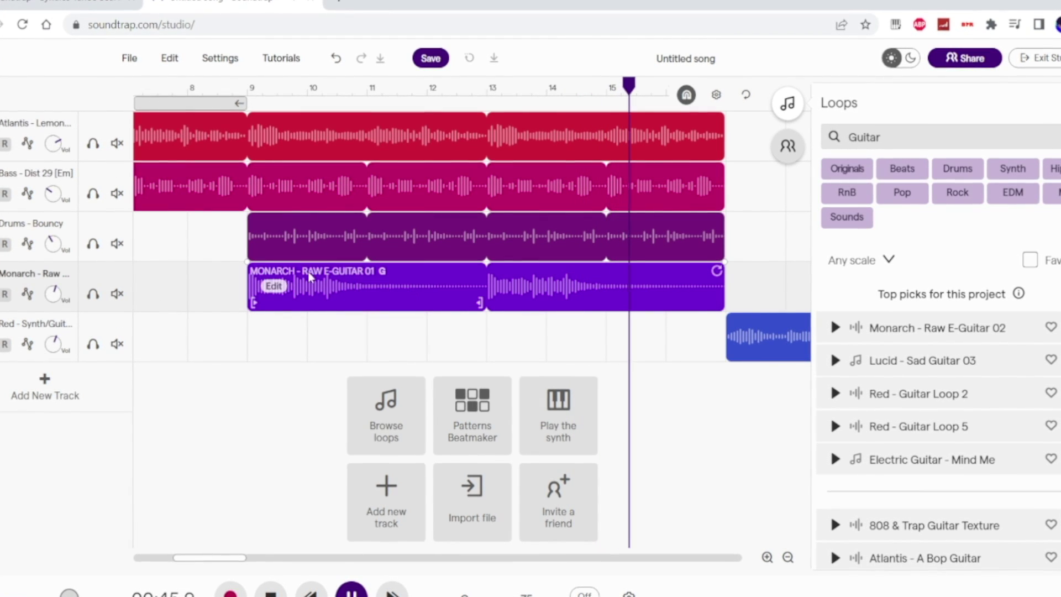
{"action": "left_click", "coordinate": [117, 294]}
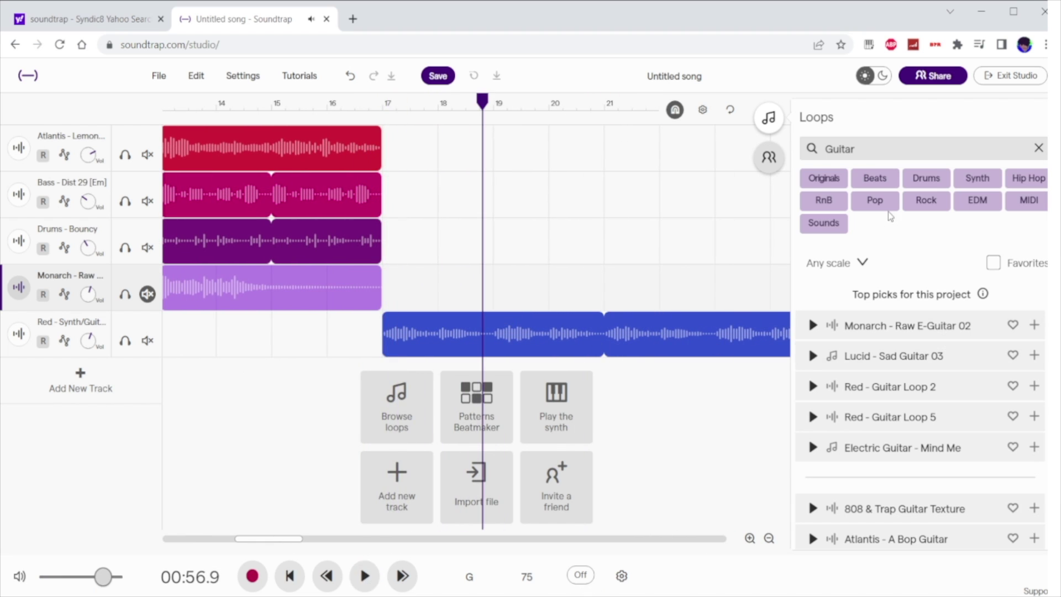
{"action": "key", "text": "space"}
{"action": "mouse_move", "coordinate": [589, 329]}
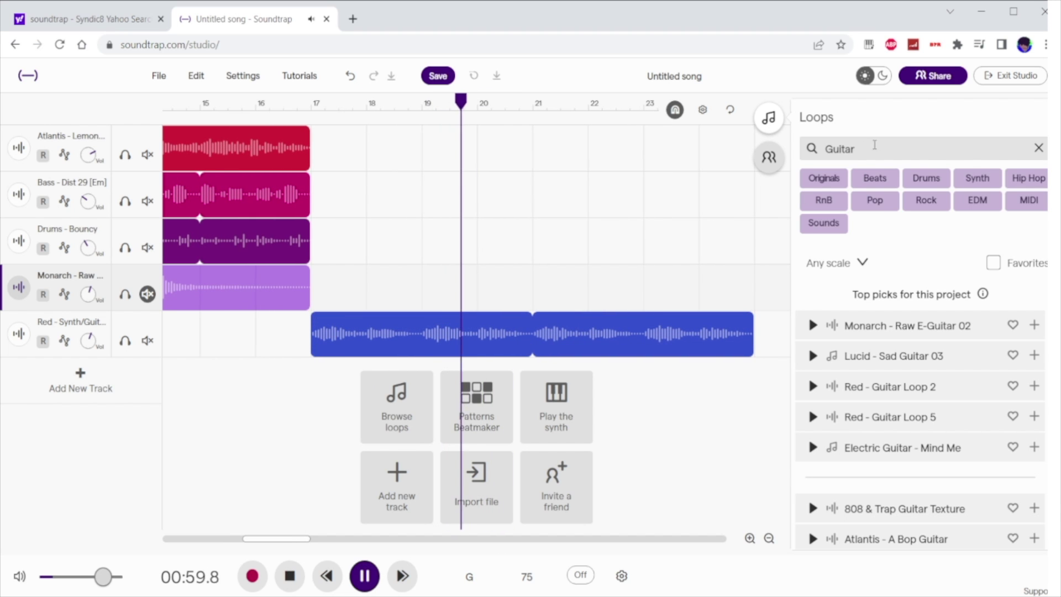
- Filter the loops by Drums and preview the top picks from Drums - Vintage 14 through Drums - Rock Basic 10
{"action": "left_click", "coordinate": [811, 326]}
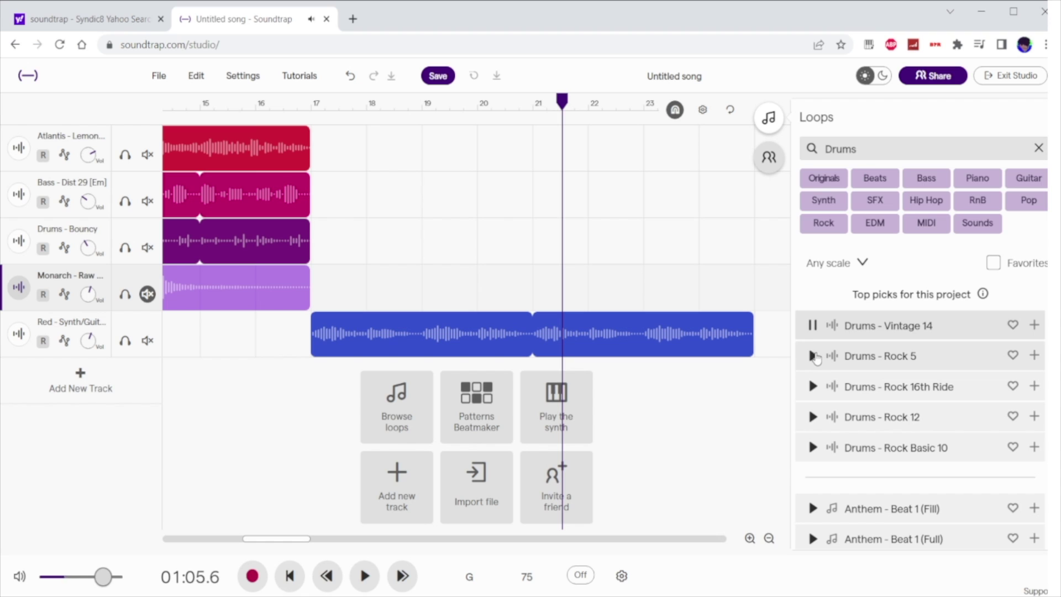
{"action": "left_click", "coordinate": [813, 356]}
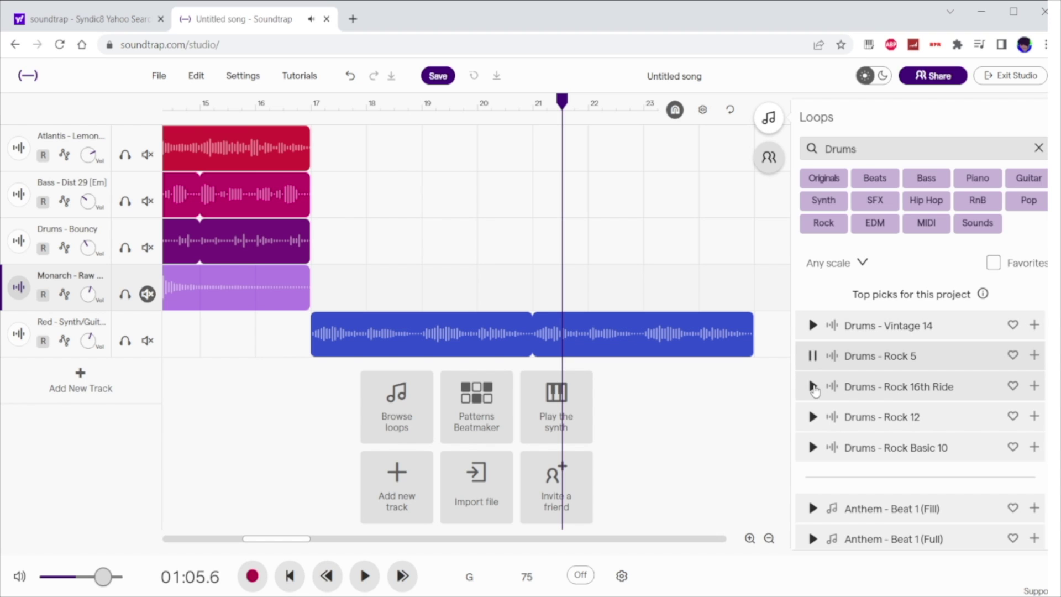
{"action": "left_click", "coordinate": [813, 387]}
{"action": "left_click", "coordinate": [812, 417]}
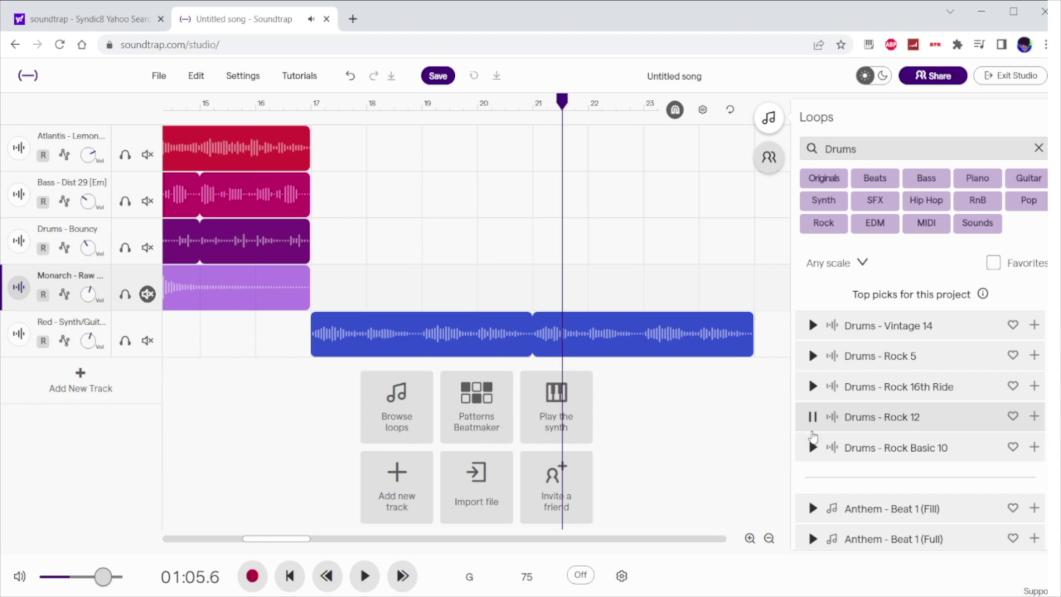
{"action": "left_click", "coordinate": [813, 448]}
- Add the Drums - Rock 5 loop on a new track at bar 21 and extend the Red - Synth/Guitar Chords 1 clip to bar 29
{"action": "left_click_drag", "start_coordinate": [828, 367], "coordinate": [708, 319]}
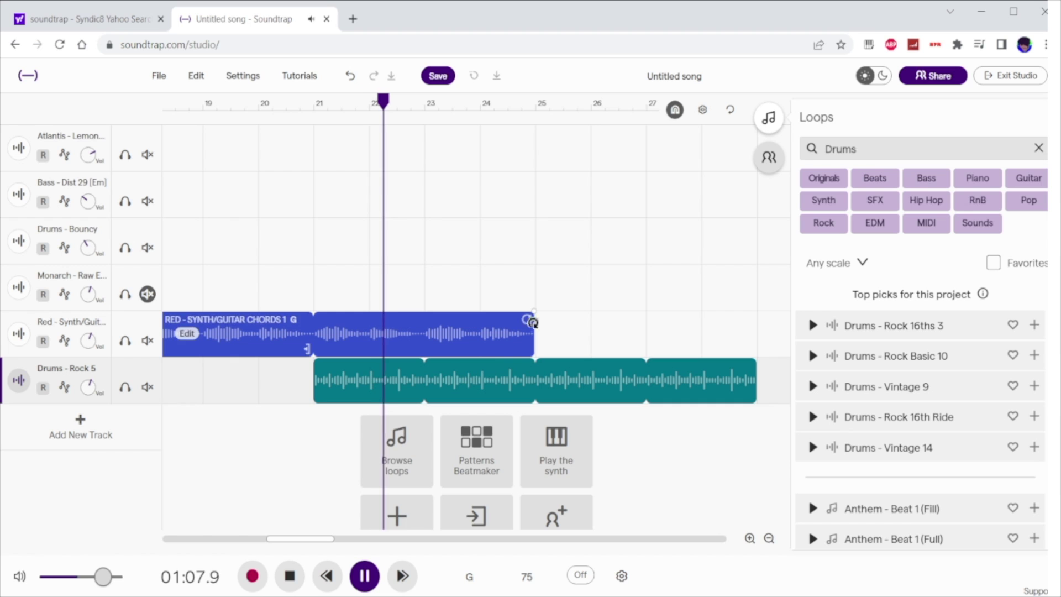
{"action": "mouse_move", "coordinate": [520, 319]}
{"action": "left_click_drag", "start_coordinate": [519, 320], "coordinate": [697, 360]}
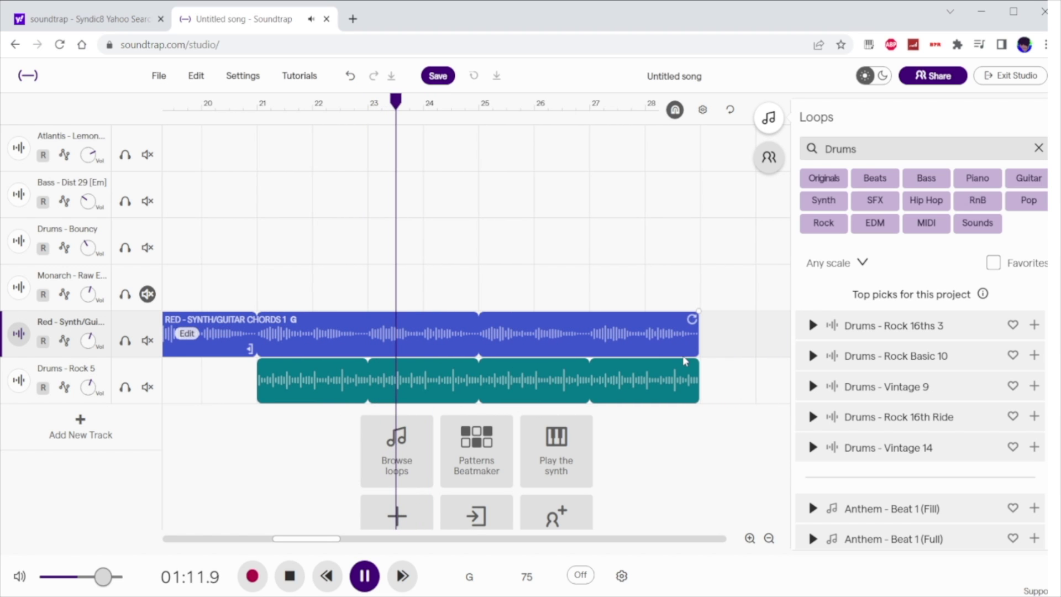
- Filter the loops by Piano and preview the project's top picks, including Monarch - Deep Piano 01 and Lucid - Rhodes Chords 01
{"action": "mouse_move", "coordinate": [462, 363]}
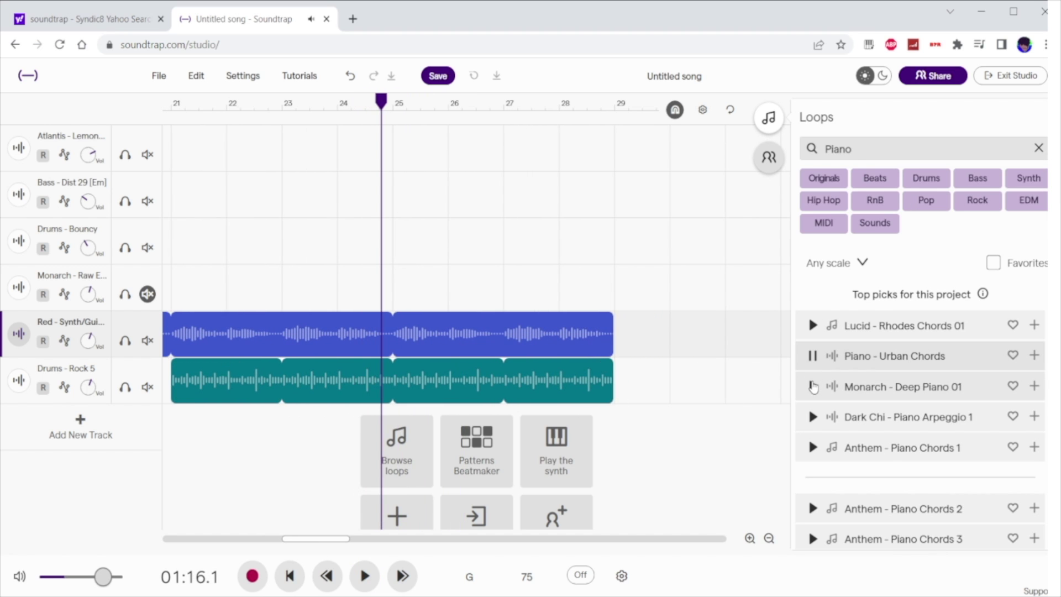
{"action": "left_click", "coordinate": [811, 386]}
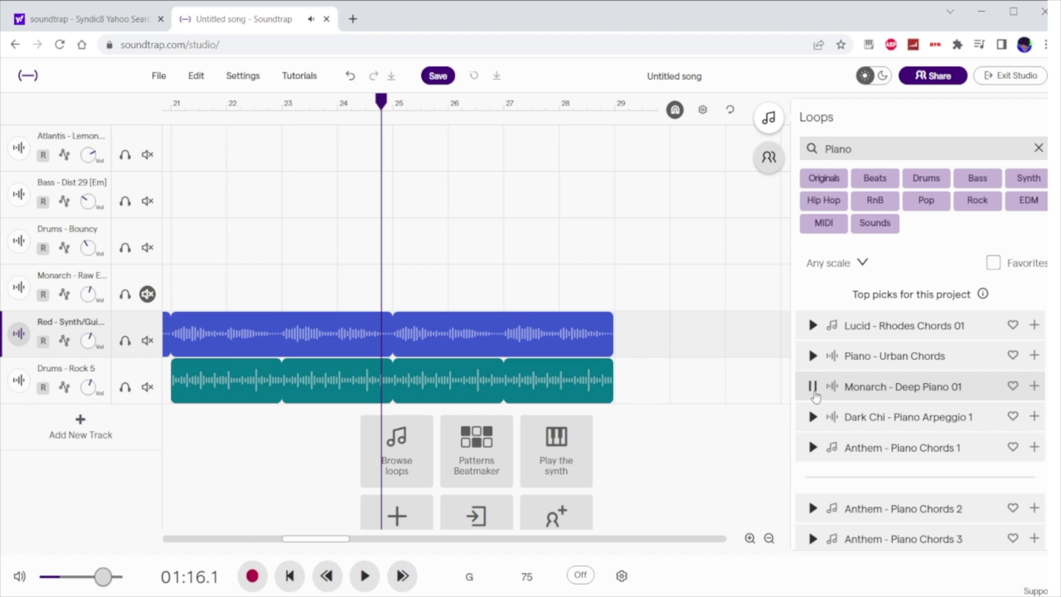
{"action": "left_click", "coordinate": [813, 417]}
{"action": "left_click", "coordinate": [813, 448]}
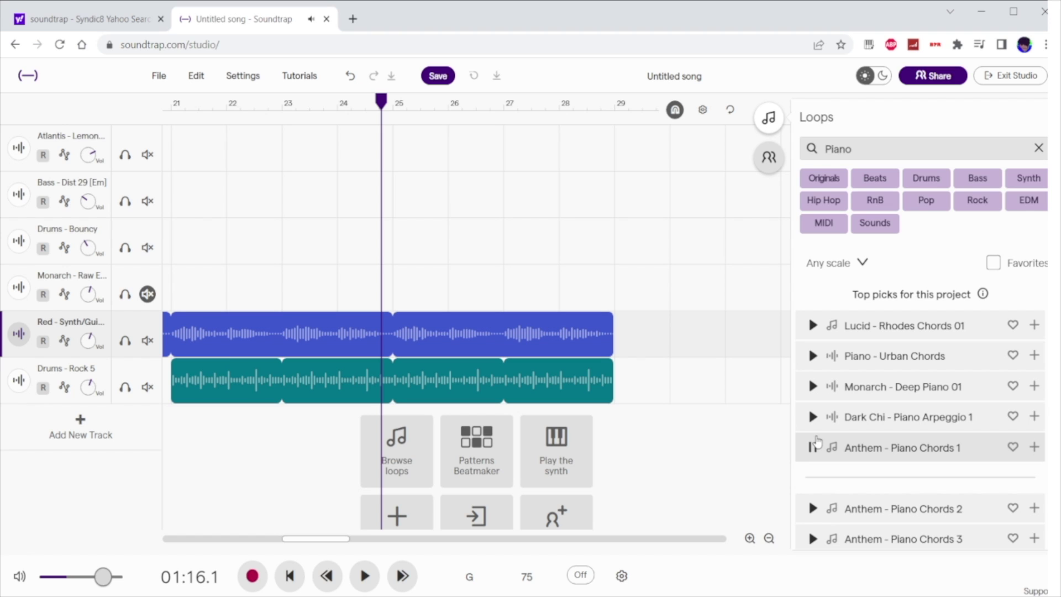
{"action": "left_click", "coordinate": [812, 325]}
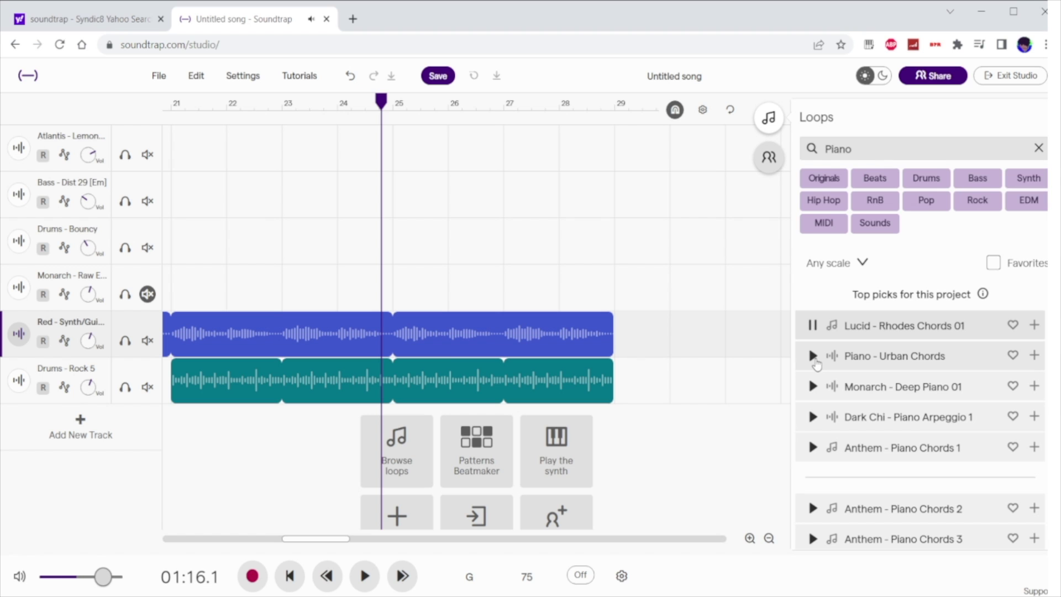
- Add the Lucid - Rhodes Chords 01 loop at bar 25, and extend the Red - Synth/Guitar Chords 1 clip to bar 37 and Drums - Rock 5 to bar 33
{"action": "left_click", "coordinate": [362, 575]}
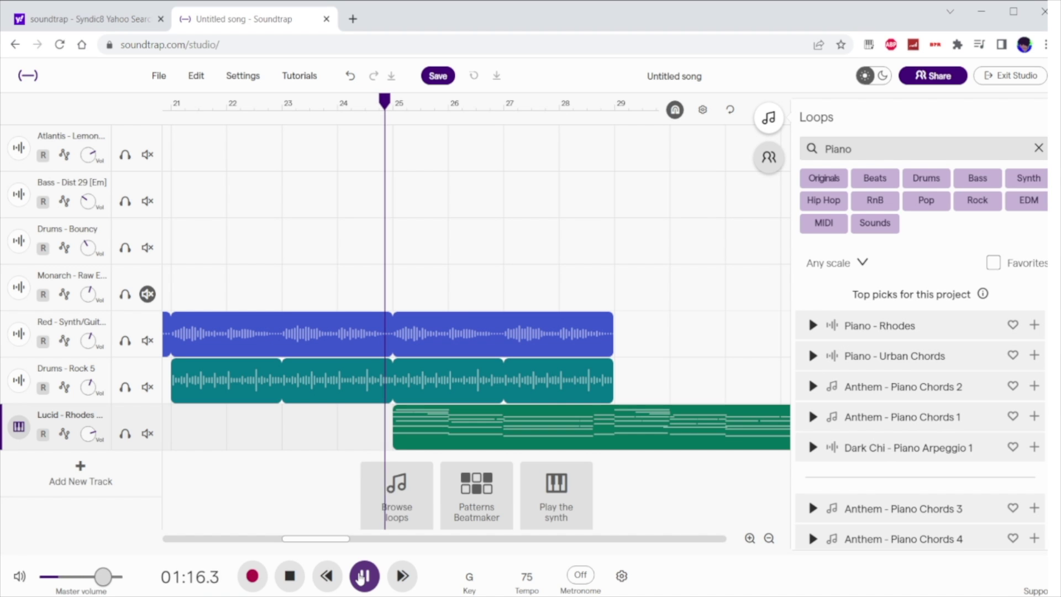
{"action": "scroll", "coordinate": [630, 469], "scroll_direction": "right", "scroll_amount": 3}
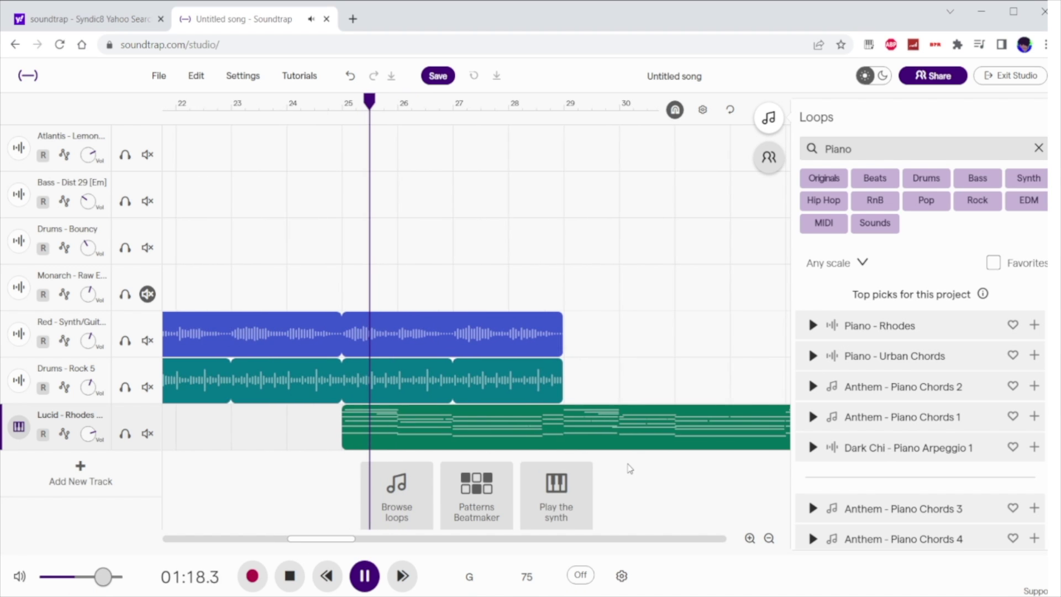
{"action": "left_click_drag", "start_coordinate": [398, 331], "coordinate": [514, 330]}
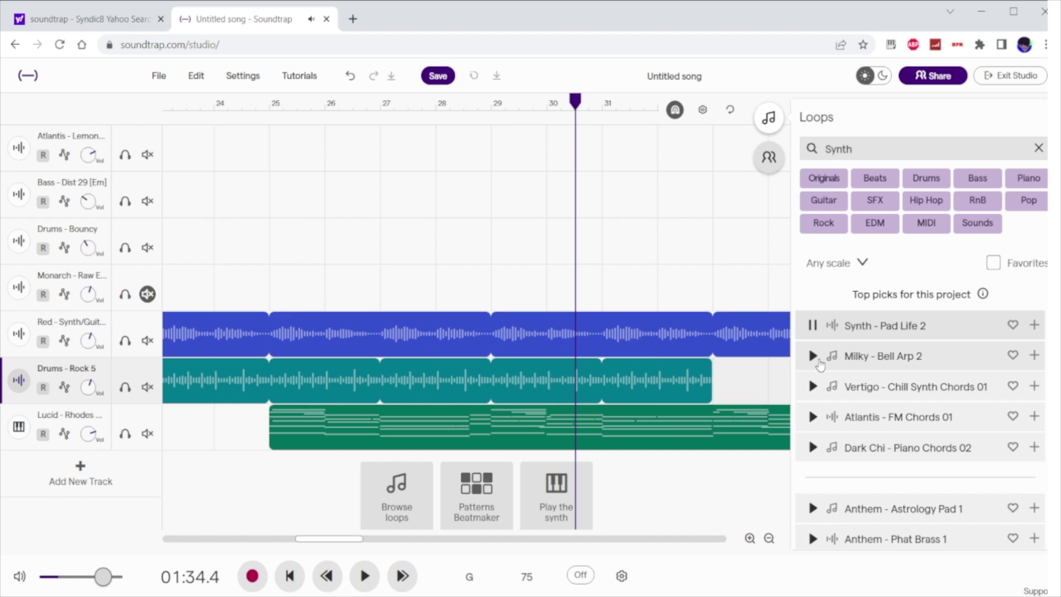
- Preview the Synth - Pad Life 2 loop and add it on a new track at bar 29
{"action": "left_click", "coordinate": [813, 326]}
{"action": "left_click_drag", "start_coordinate": [852, 326], "coordinate": [519, 487]}
{"action": "key", "text": "space"}
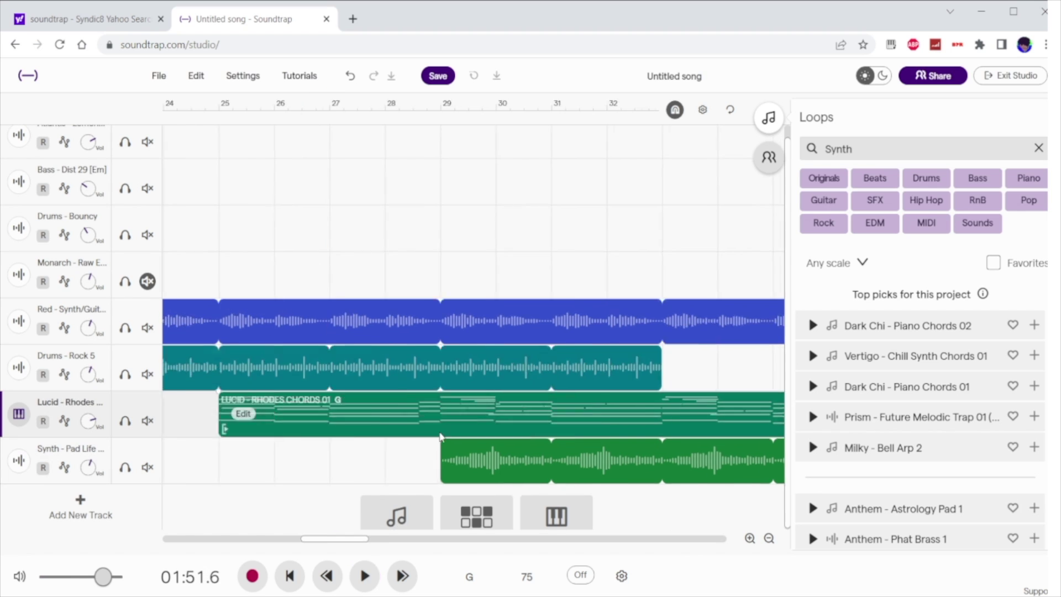
- Copy the opening Lemonade Guitar, Bass - Dist 29 and Drums - Bouncy clips and paste them with the guitar starting at bar 37
{"action": "scroll", "coordinate": [439, 433], "scroll_direction": "left", "scroll_amount": 10}
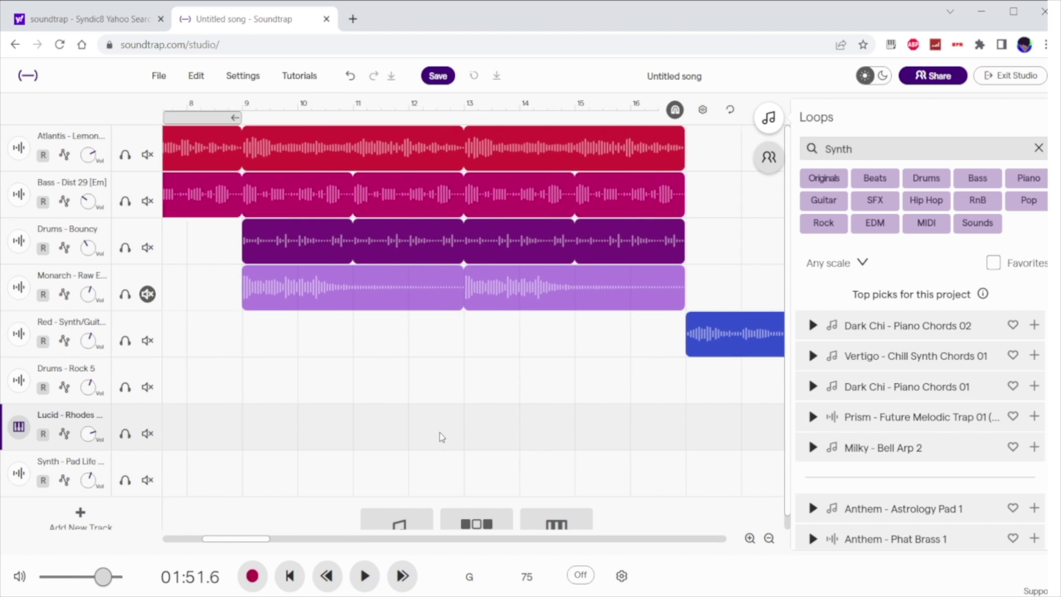
{"action": "scroll", "coordinate": [442, 436], "scroll_direction": "left", "scroll_amount": 4}
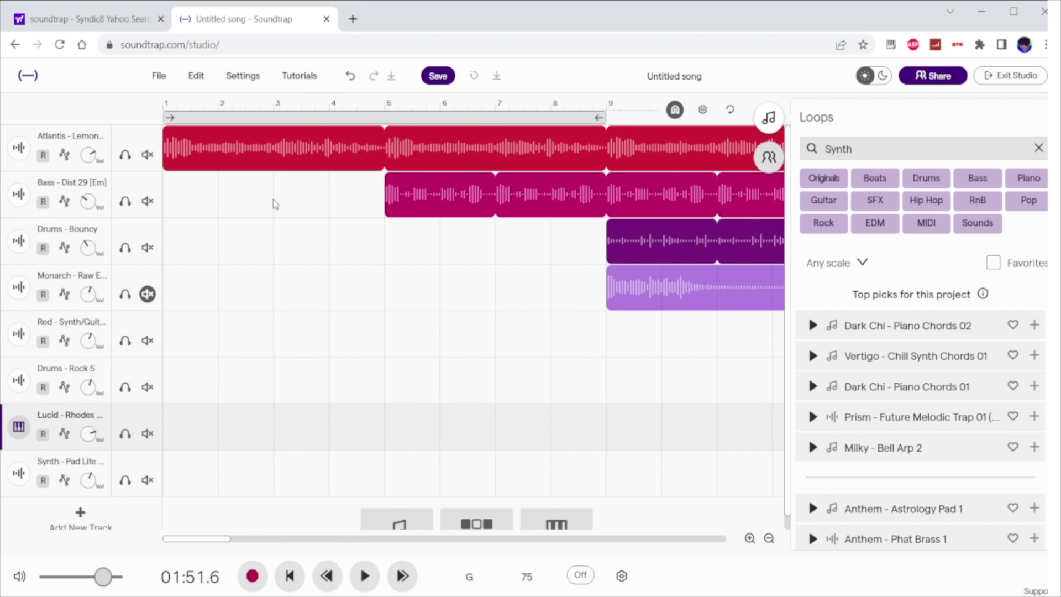
{"action": "left_click", "coordinate": [192, 209]}
{"action": "left_click_drag", "start_coordinate": [191, 255], "coordinate": [809, 88]}
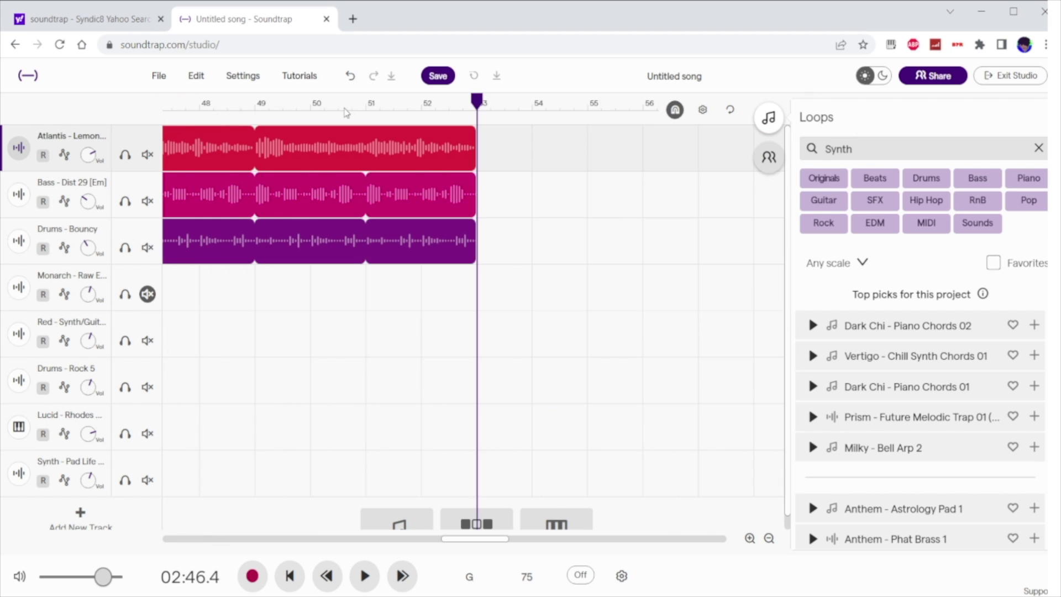
- Move the copied Lemonade Guitar clip so that it starts together with the copied Bass - Dist 29 clip
{"action": "scroll", "coordinate": [331, 207], "scroll_direction": "left", "scroll_amount": 6}
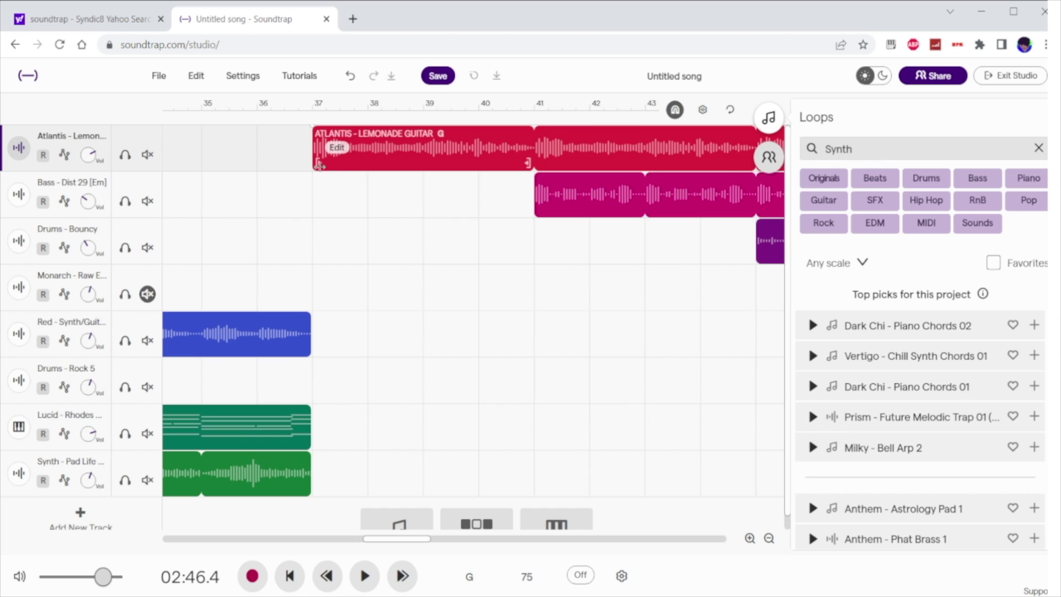
{"action": "left_click", "coordinate": [425, 254]}
{"action": "left_click", "coordinate": [410, 131]}
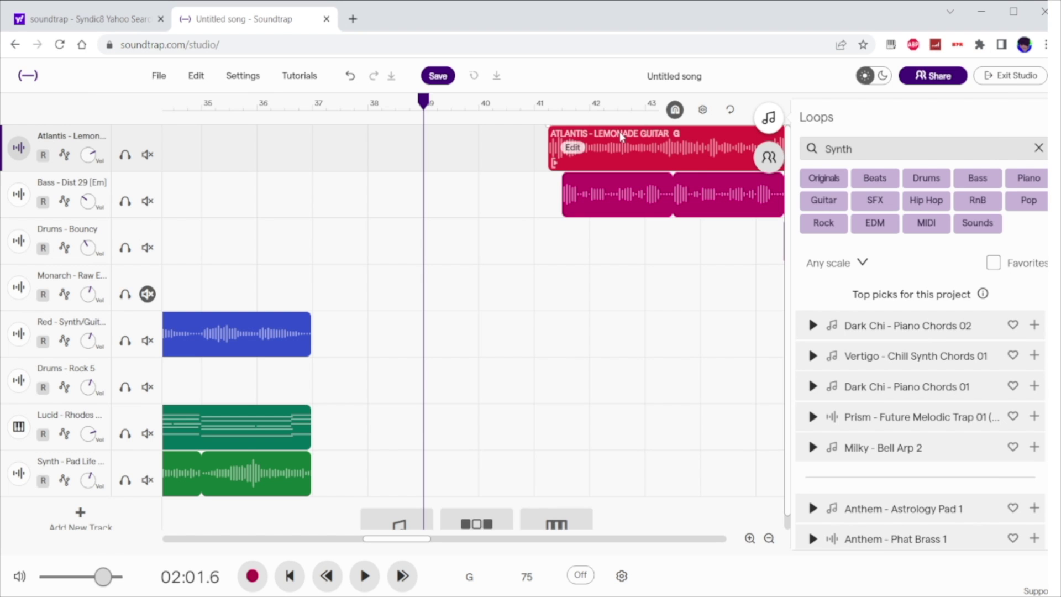
{"action": "left_click_drag", "start_coordinate": [619, 132], "coordinate": [631, 137]}
- Shorten the copied Lemonade Guitar clip so that it ends with the copied Bass - Dist 29 and Drums - Bouncy clips
{"action": "scroll", "coordinate": [594, 221], "scroll_direction": "right", "scroll_amount": 6}
{"action": "scroll", "coordinate": [594, 220], "scroll_direction": "right", "scroll_amount": 10}
{"action": "left_click_drag", "start_coordinate": [650, 135], "coordinate": [562, 164]}
{"action": "key", "text": "ctrl+z"}
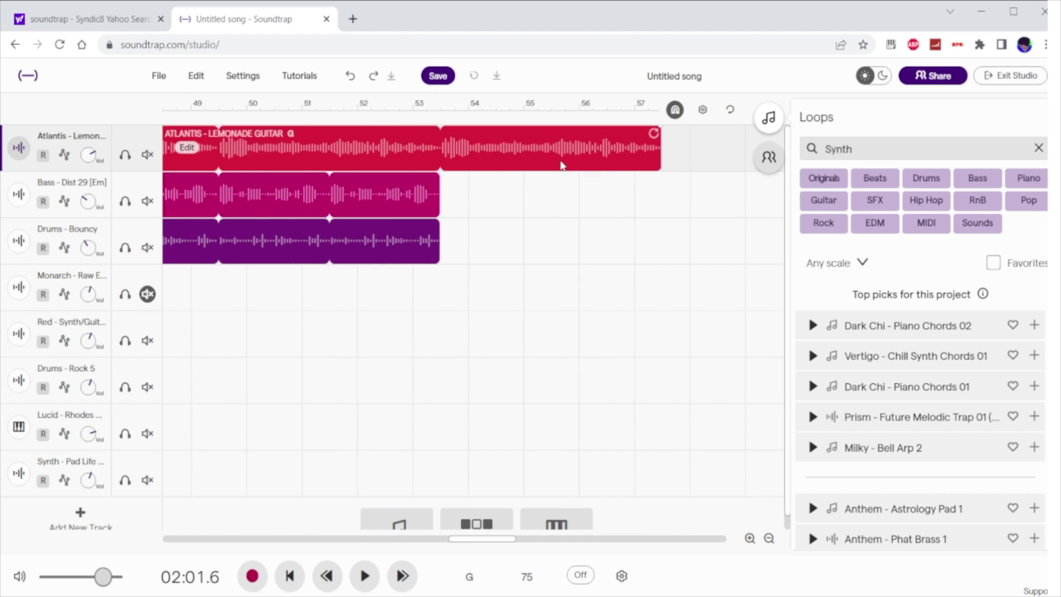
{"action": "left_click", "coordinate": [721, 214]}
{"action": "left_click_drag", "start_coordinate": [646, 132], "coordinate": [430, 131]}
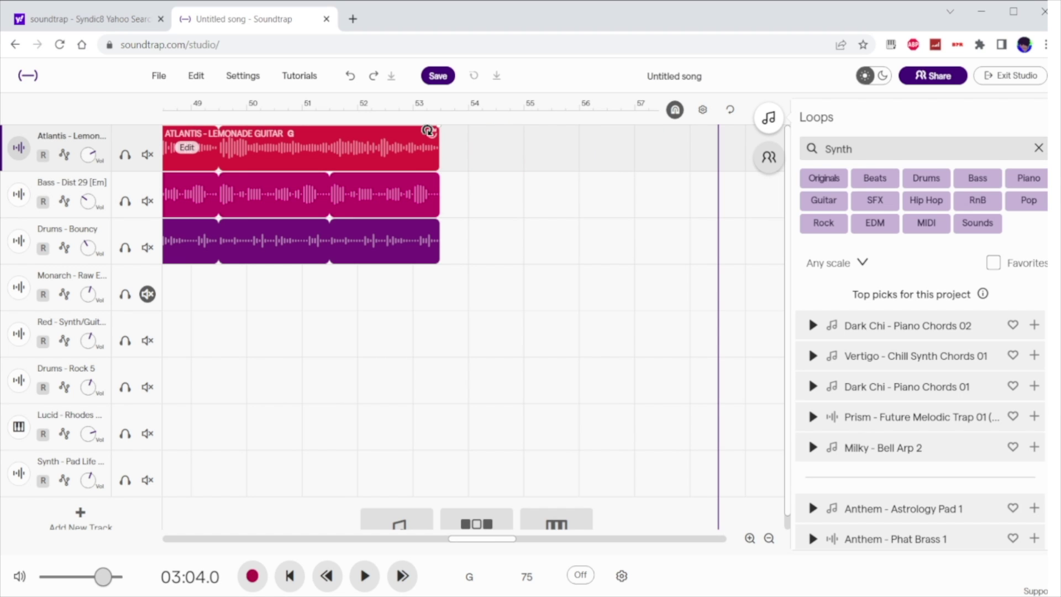
{"action": "left_click", "coordinate": [448, 279]}
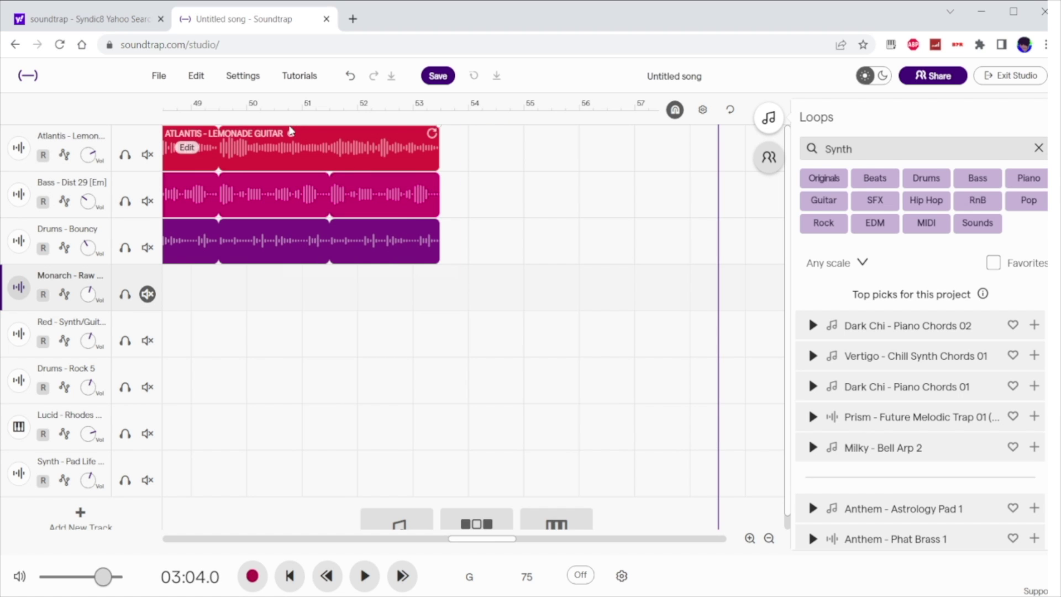
- Move the copied guitar, bass and drum clips together so that the guitar and bass start at bar 37
{"action": "scroll", "coordinate": [244, 267], "scroll_direction": "left", "scroll_amount": 8}
{"action": "scroll", "coordinate": [243, 267], "scroll_direction": "left", "scroll_amount": 8}
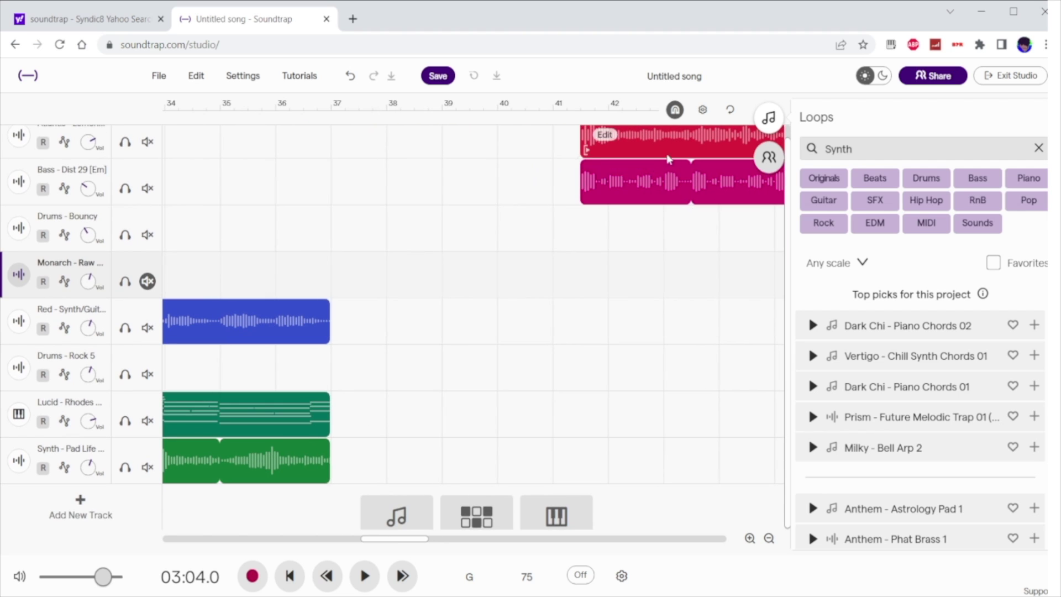
{"action": "left_click", "coordinate": [415, 187]}
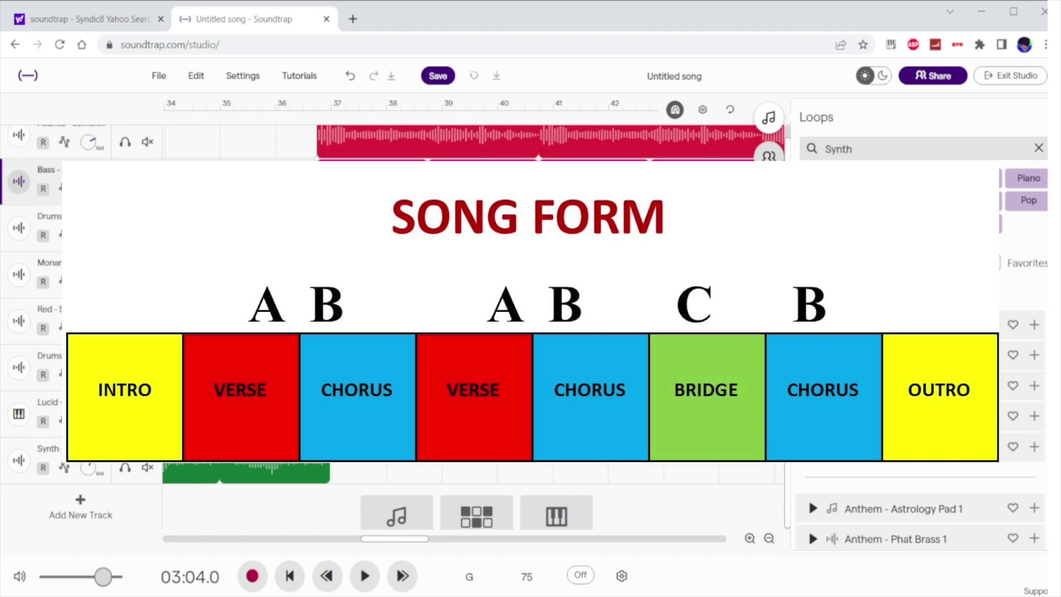
{"action": "left_click_drag", "start_coordinate": [414, 188], "coordinate": [428, 187]}
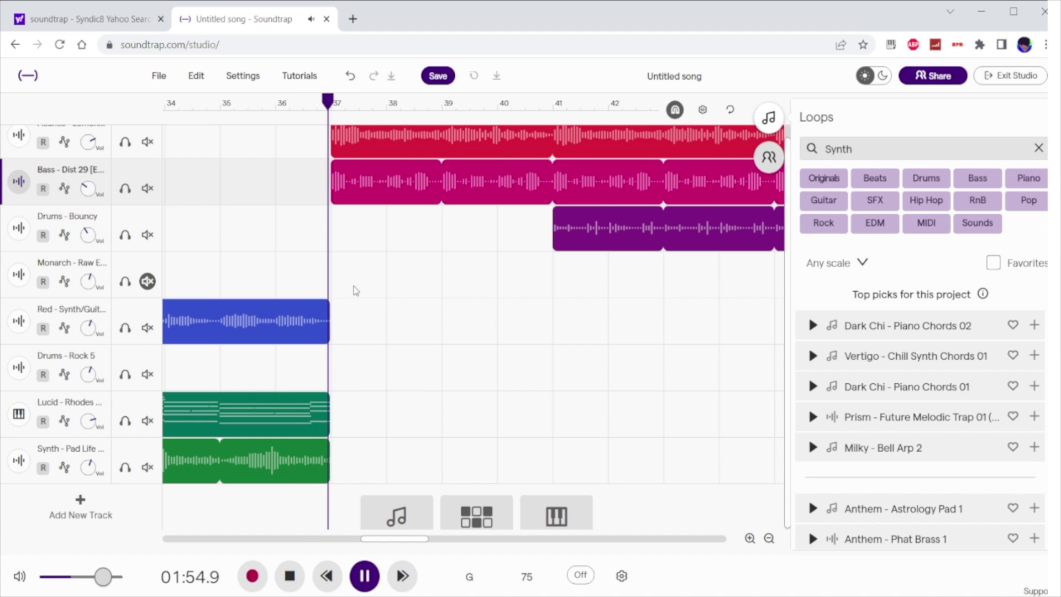
- Play back the transition into the repeated guitar and bass section at bar 37
{"action": "scroll", "coordinate": [355, 291], "scroll_direction": "left", "scroll_amount": 5}
{"action": "scroll", "coordinate": [355, 292], "scroll_direction": "up", "scroll_amount": 1}
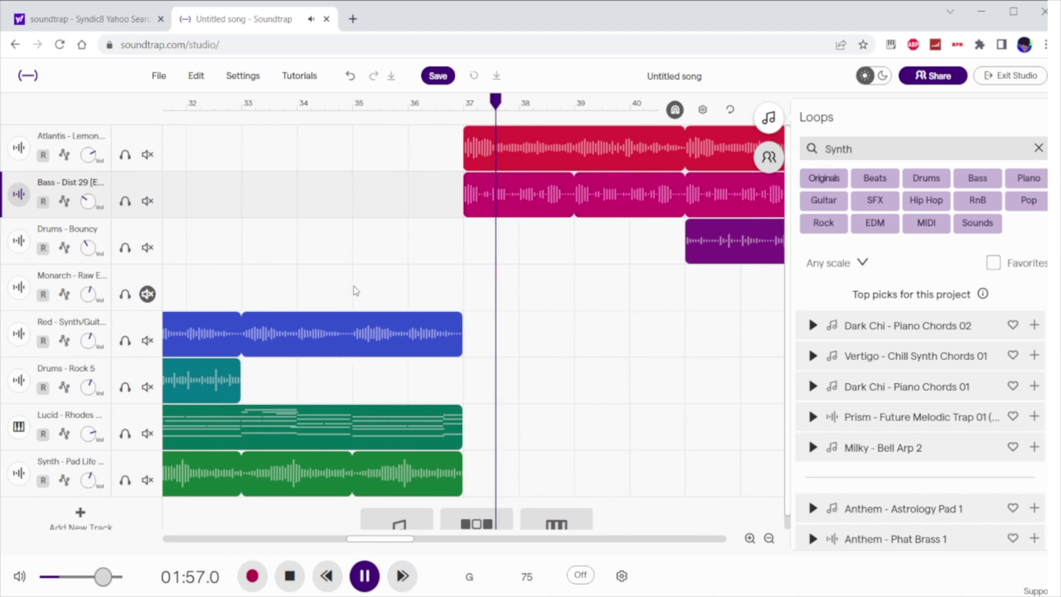
{"action": "scroll", "coordinate": [542, 237], "scroll_direction": "right", "scroll_amount": 10}
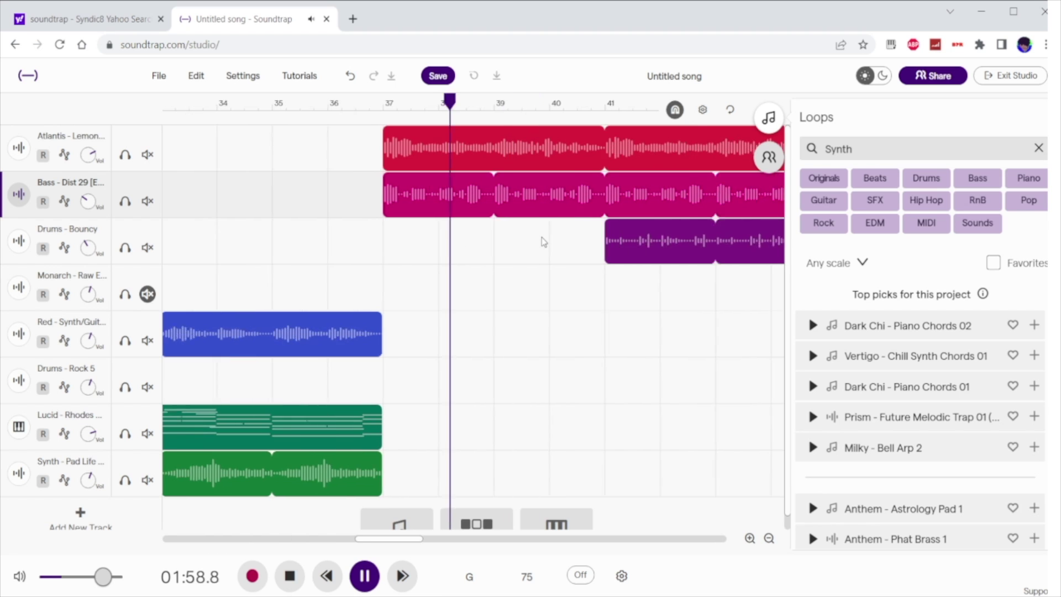
{"action": "scroll", "coordinate": [541, 237], "scroll_direction": "right", "scroll_amount": 3}
{"action": "scroll", "coordinate": [542, 236], "scroll_direction": "left", "scroll_amount": 6}
{"action": "key", "text": "space"}
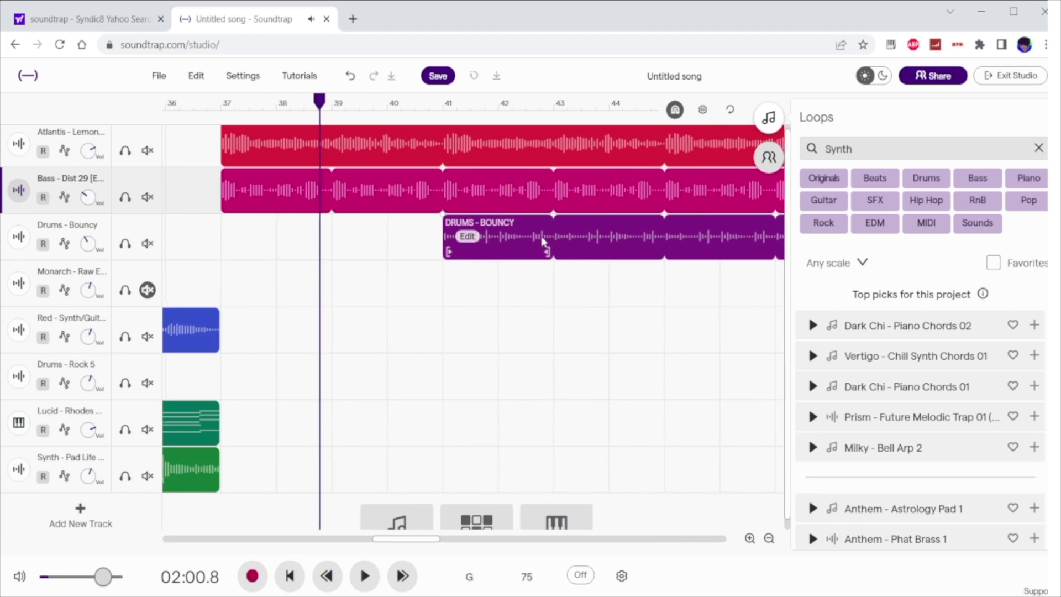
- Move the copied Lemonade Guitar and Bass - Dist 29 clips to bar 41, aligned with the start of the copied Drums - Bouncy clip
{"action": "left_click_drag", "start_coordinate": [237, 202], "coordinate": [348, 203]}
{"action": "key", "text": "ctrl+z"}
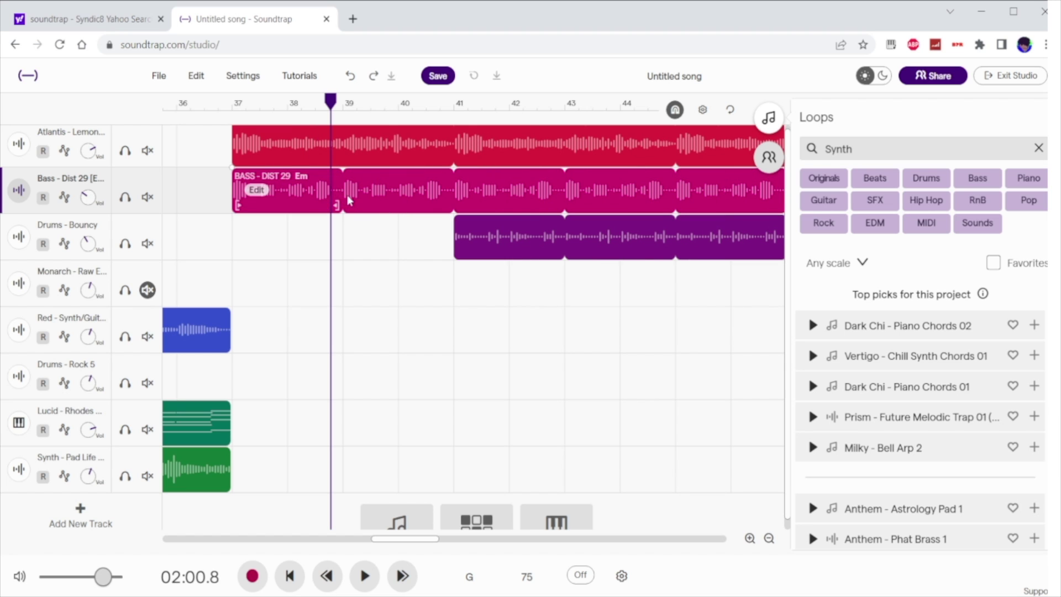
{"action": "left_click", "coordinate": [330, 304]}
{"action": "left_click_drag", "start_coordinate": [213, 140], "coordinate": [549, 188]}
{"action": "scroll", "coordinate": [548, 188], "scroll_direction": "right", "scroll_amount": 5}
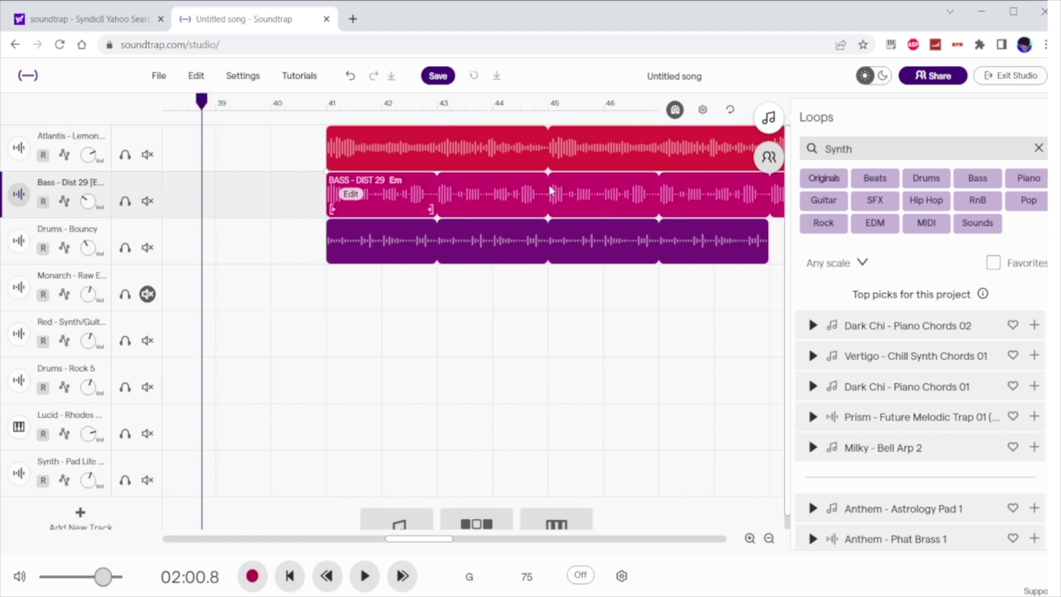
- Shorten the copied Bass - Dist 29 clip to bar 49 to match the end of the Drums - Bouncy clip
{"action": "left_click", "coordinate": [613, 259]}
{"action": "scroll", "coordinate": [616, 260], "scroll_direction": "right", "scroll_amount": 3}
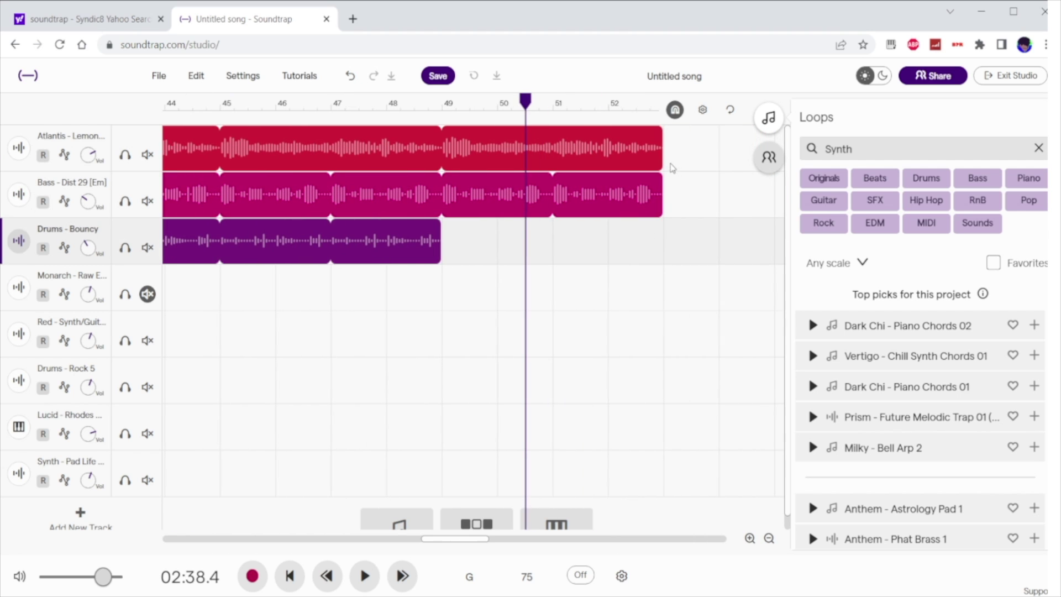
{"action": "left_click_drag", "start_coordinate": [652, 185], "coordinate": [478, 189]}
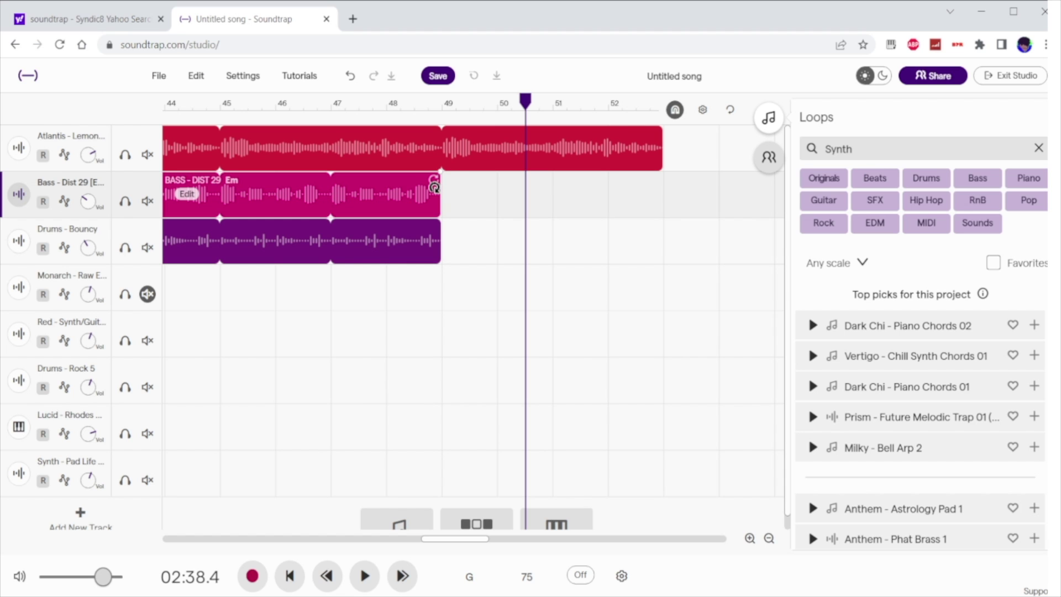
- Shorten the copied Lemonade Guitar clip to bar 49, and move the copied guitar, bass and drum clips to start at bar 37
{"action": "left_click", "coordinate": [657, 126]}
{"action": "left_click_drag", "start_coordinate": [657, 137], "coordinate": [438, 146]}
{"action": "scroll", "coordinate": [439, 146], "scroll_direction": "left", "scroll_amount": 5}
{"action": "scroll", "coordinate": [439, 147], "scroll_direction": "left", "scroll_amount": 1}
{"action": "left_click_drag", "start_coordinate": [601, 361], "coordinate": [559, 122]}
{"action": "left_click_drag", "start_coordinate": [561, 215], "coordinate": [341, 202]}
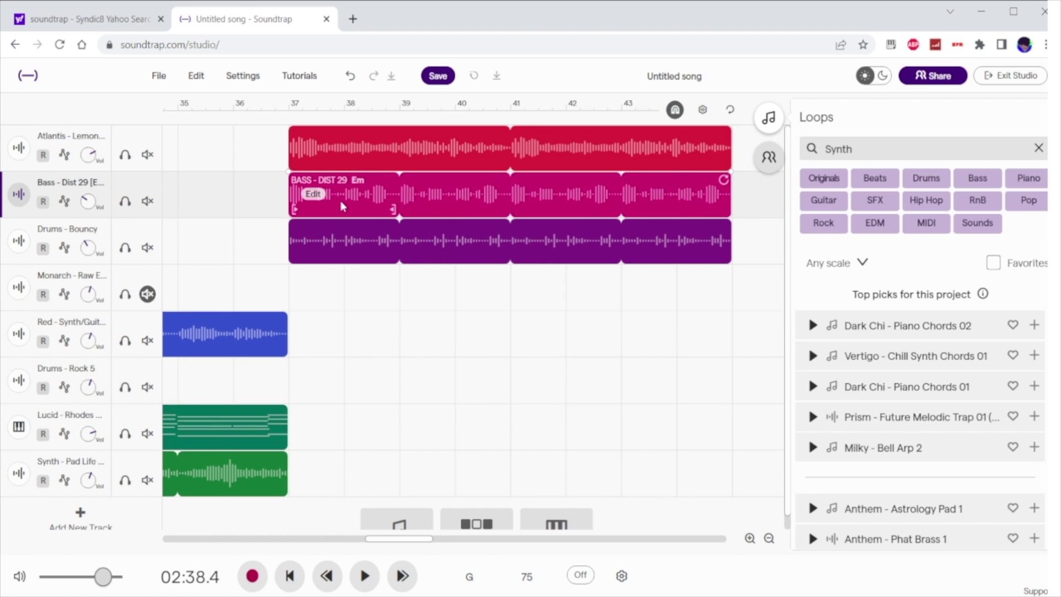
- Play back the transition from the Rhodes and synth pad section into the repeated guitar, bass and drum section at bar 37
{"action": "left_click", "coordinate": [237, 108]}
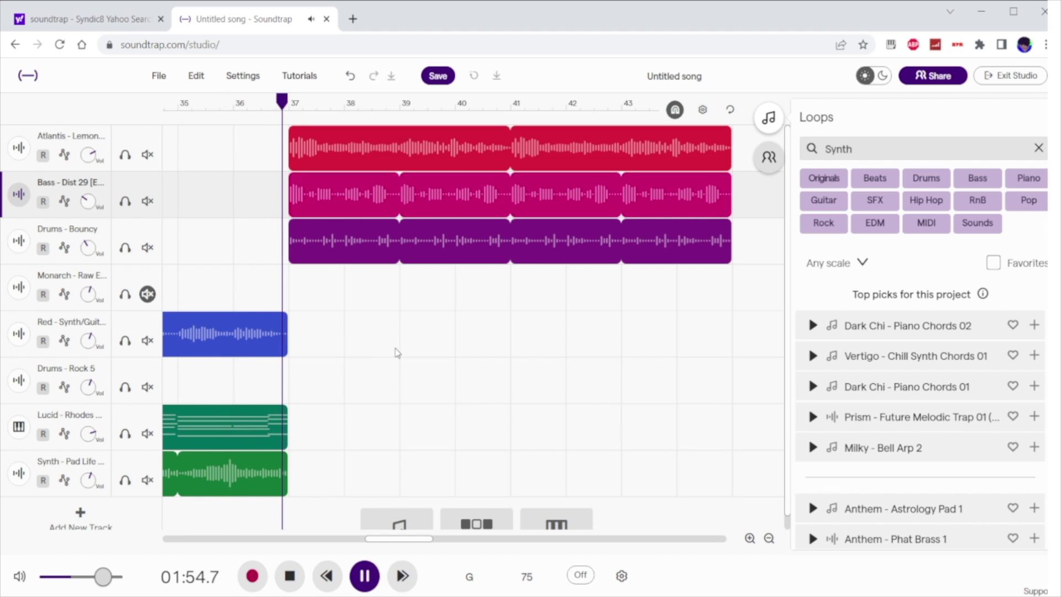
{"action": "scroll", "coordinate": [397, 353], "scroll_direction": "left", "scroll_amount": 2}
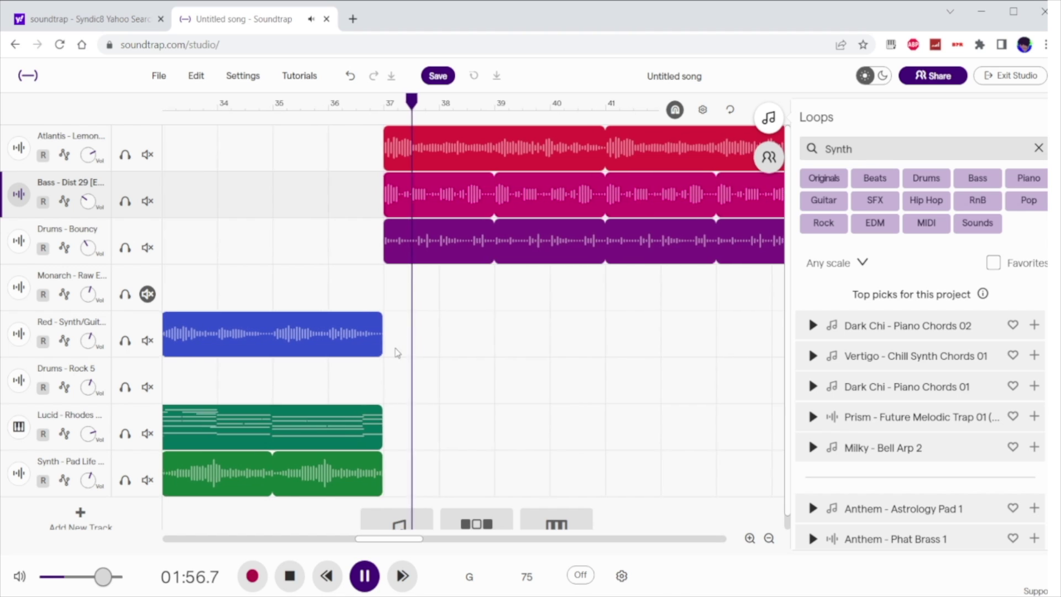
{"action": "scroll", "coordinate": [398, 353], "scroll_direction": "left", "scroll_amount": 1}
{"action": "left_click", "coordinate": [258, 106]}
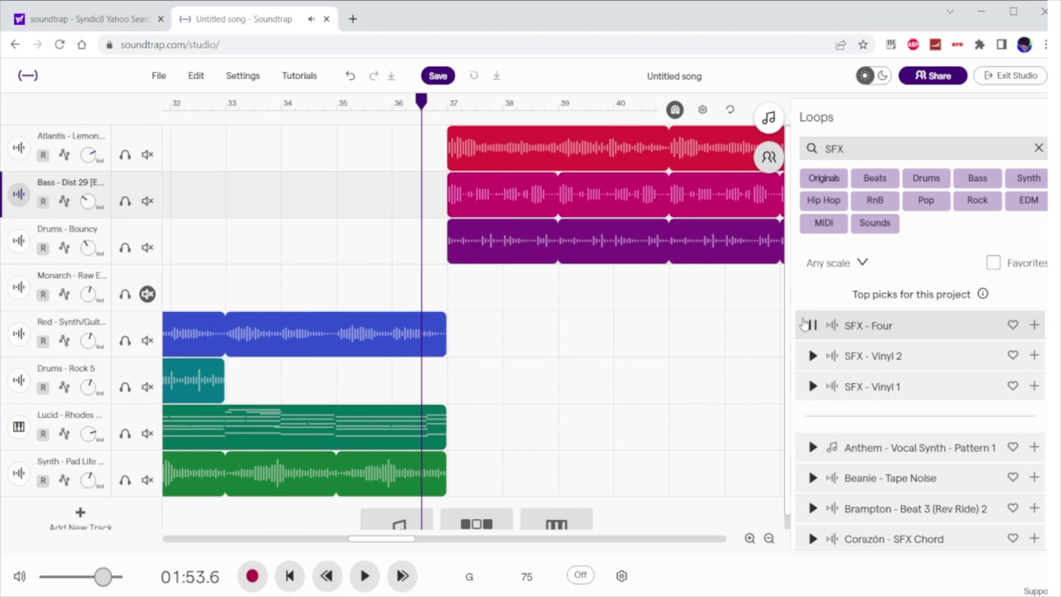
- Audition SFX loops, including SFX - Vinyl 2, SFX - Vinyl 1, Beanie - Tape Noise and Anthem - Vocal Synth - Pattern 1
{"action": "left_click", "coordinate": [814, 355]}
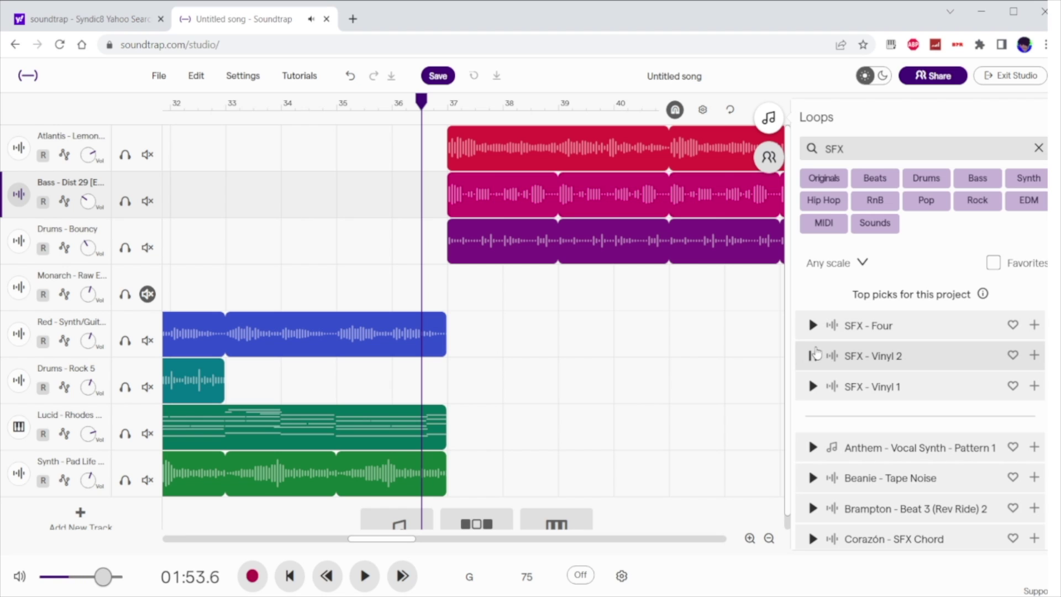
{"action": "left_click", "coordinate": [812, 387]}
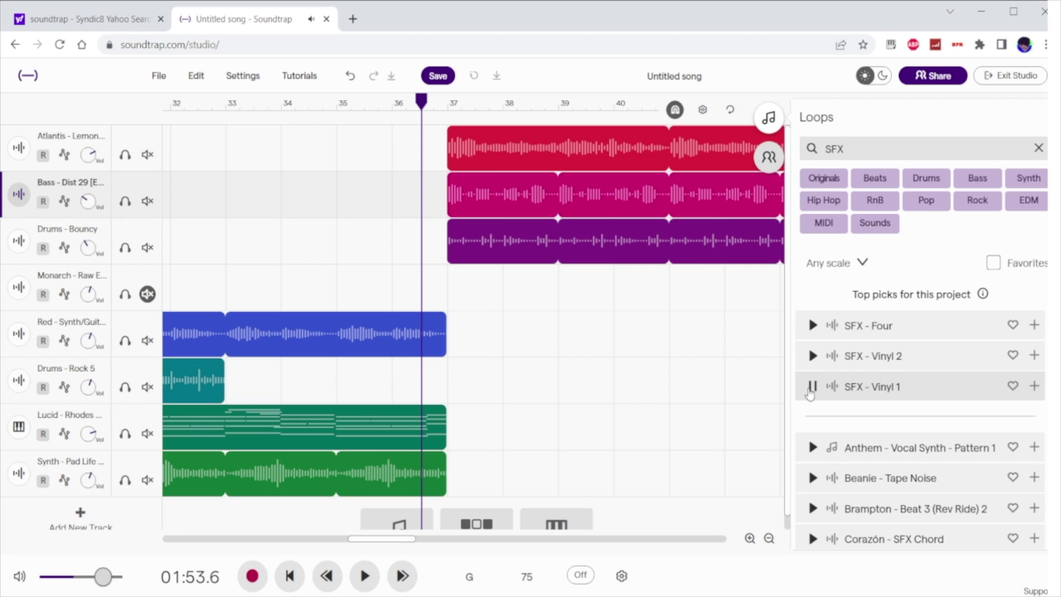
{"action": "left_click", "coordinate": [815, 476]}
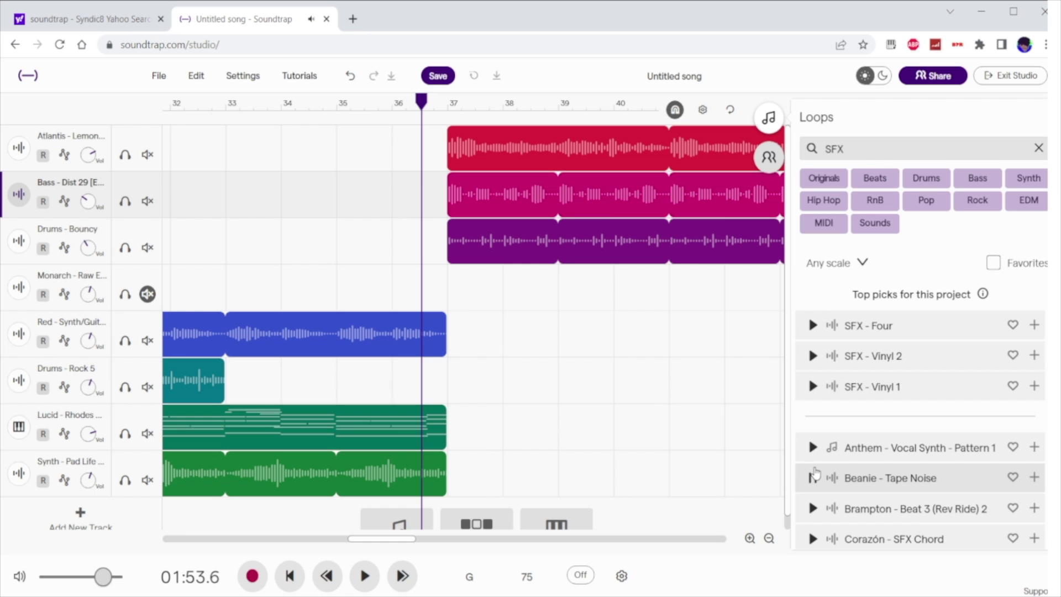
{"action": "left_click", "coordinate": [812, 448]}
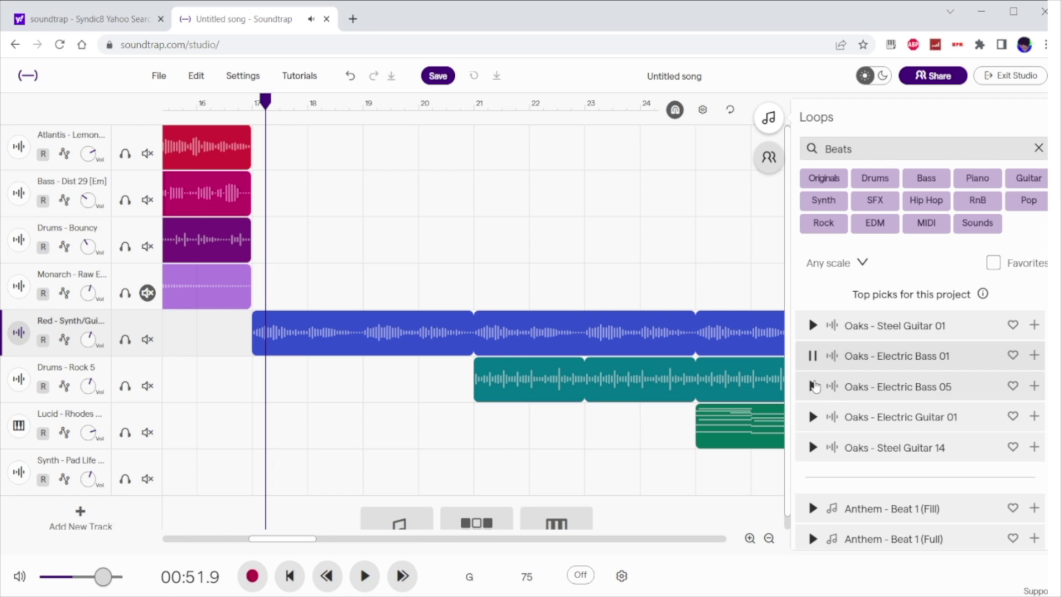
- Audition Oaks - Electric Bass 05 and Oaks - Electric Guitar 01, and place Electric Guitar 01 at bar 17 below the Red synth/guitar track
{"action": "left_click", "coordinate": [813, 386]}
{"action": "left_click", "coordinate": [811, 417]}
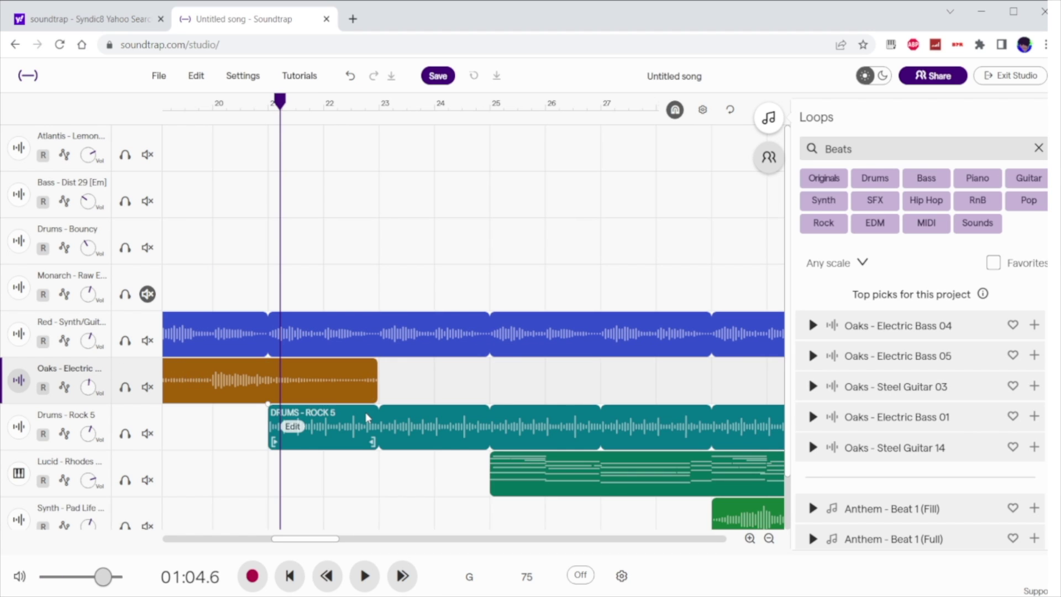
- Play back the section from bar 17 with the added Oaks electric guitar loop
{"action": "scroll", "coordinate": [367, 418], "scroll_direction": "left", "scroll_amount": 5}
{"action": "left_click", "coordinate": [277, 108]}
{"action": "key", "text": "space"}
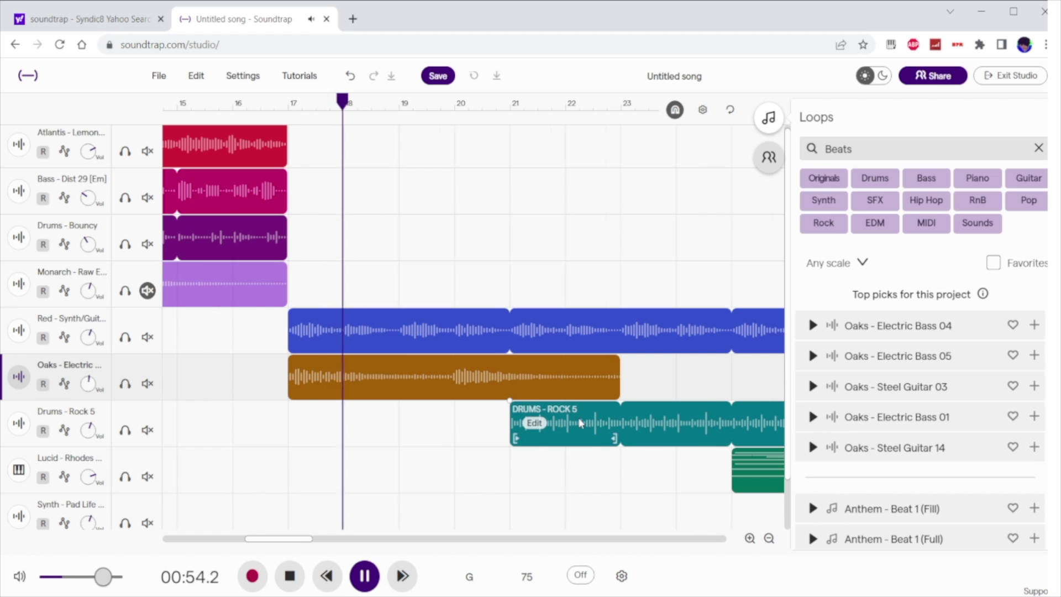
{"action": "scroll", "coordinate": [655, 442], "scroll_direction": "right", "scroll_amount": 2}
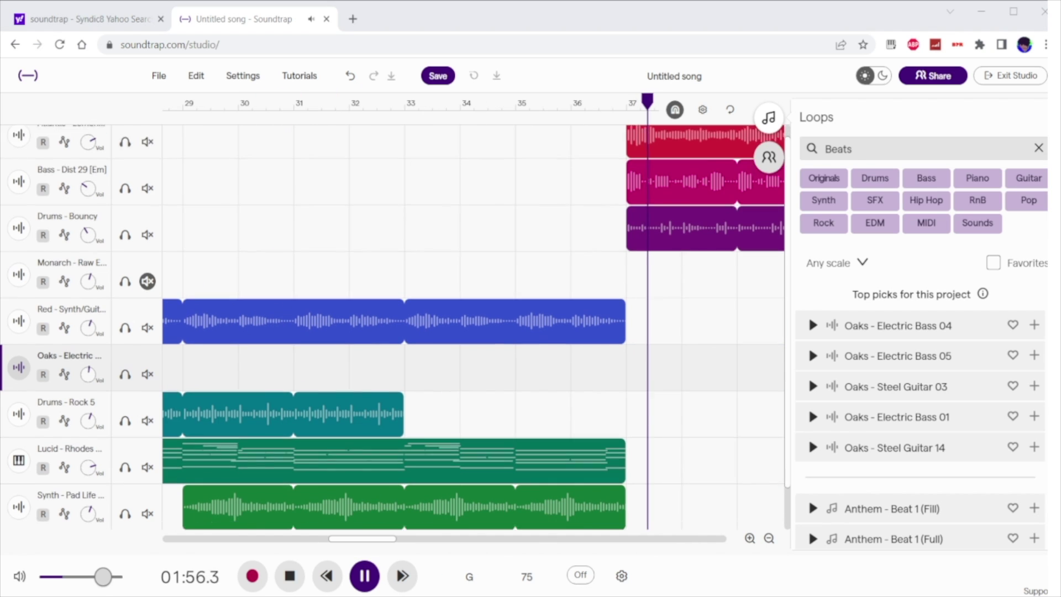
- Audition Oaks - Steel Guitar 14 and Steel Guitar 03, and add Steel Guitar 03 on a new track at bar 37
{"action": "scroll", "coordinate": [475, 309], "scroll_direction": "down", "scroll_amount": 2}
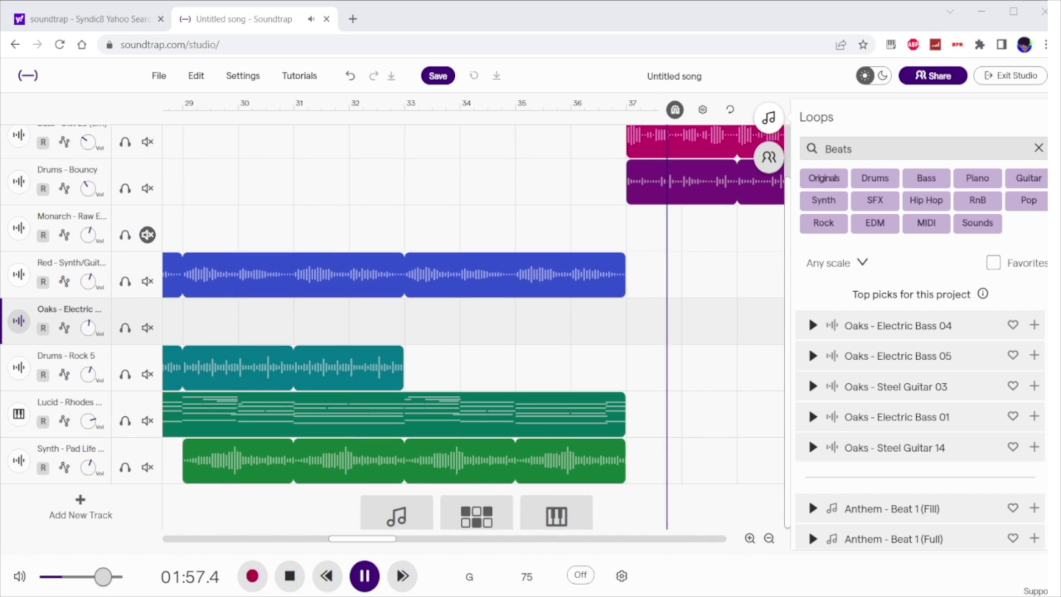
{"action": "left_click", "coordinate": [813, 448]}
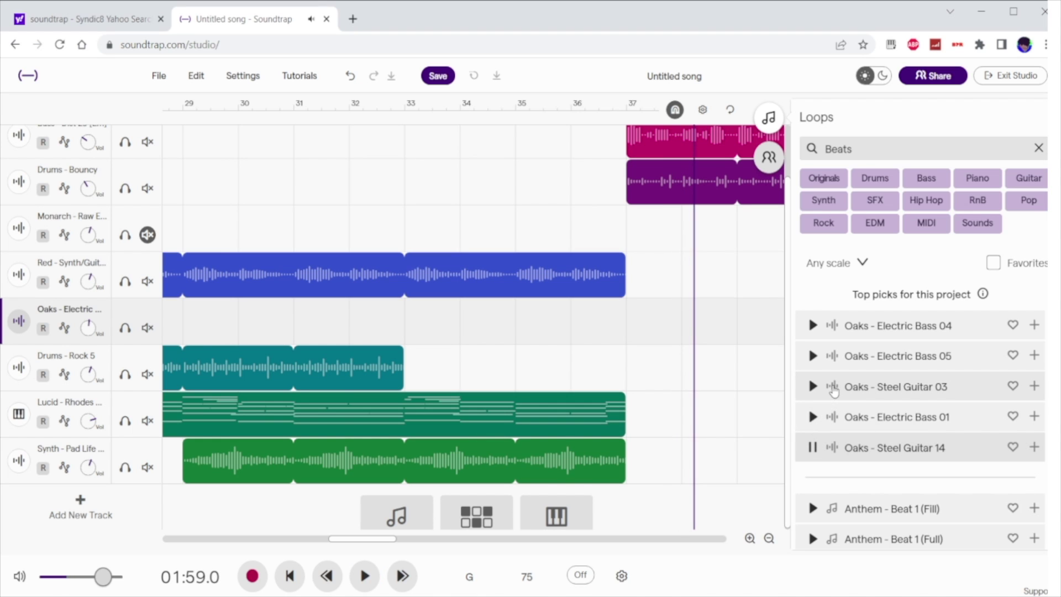
{"action": "left_click", "coordinate": [811, 388]}
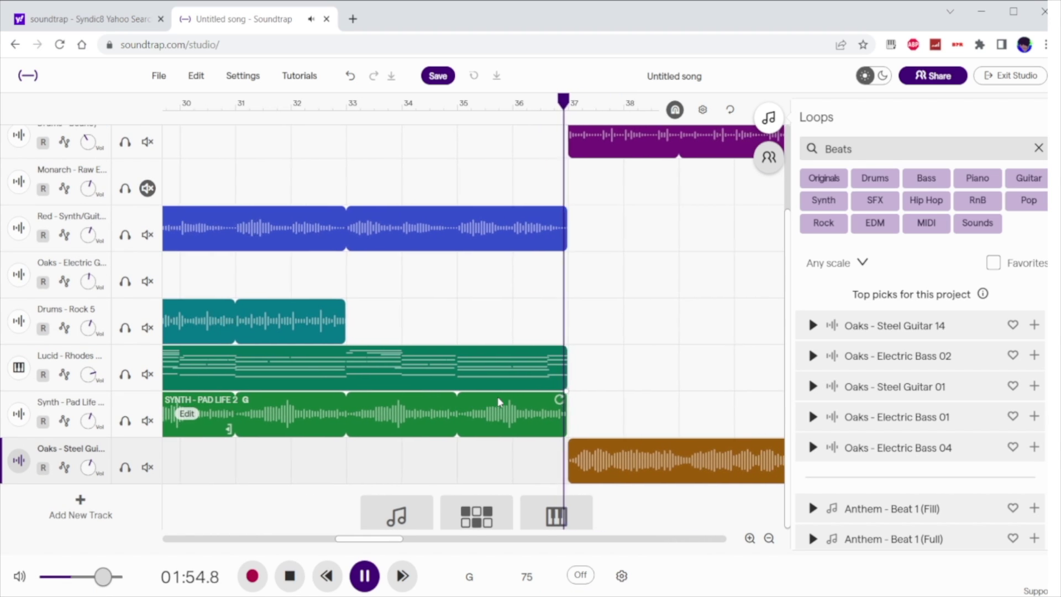
- Play the section at bar 37 and move the Oaks steel guitar track directly below the Drums - Bouncy track
{"action": "scroll", "coordinate": [498, 397], "scroll_direction": "right", "scroll_amount": 6}
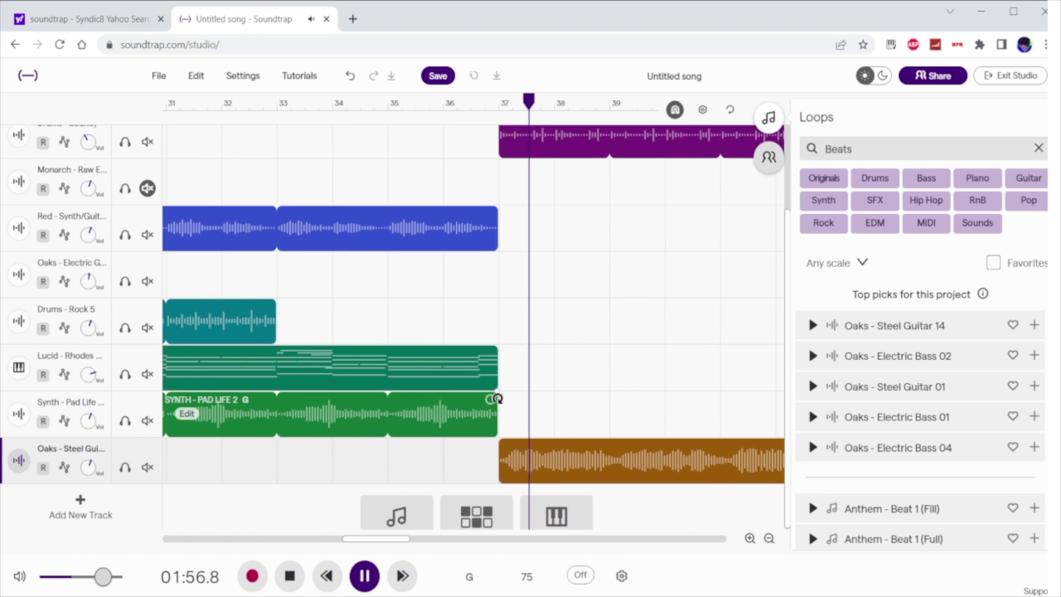
{"action": "scroll", "coordinate": [498, 397], "scroll_direction": "up", "scroll_amount": 2}
{"action": "scroll", "coordinate": [500, 402], "scroll_direction": "down", "scroll_amount": 2}
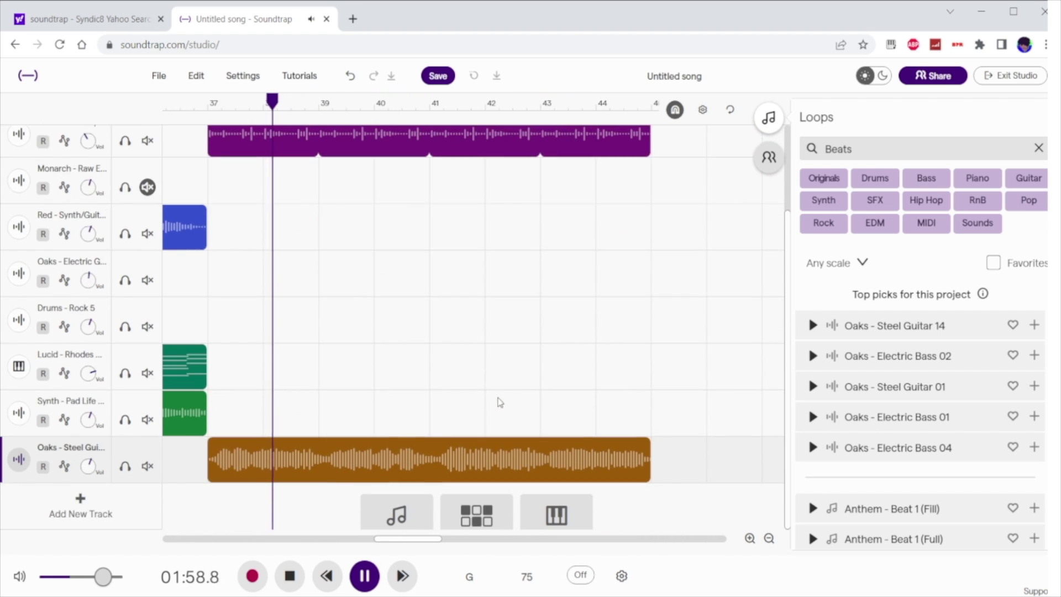
{"action": "scroll", "coordinate": [500, 402], "scroll_direction": "up", "scroll_amount": 1}
{"action": "scroll", "coordinate": [500, 402], "scroll_direction": "left", "scroll_amount": 3}
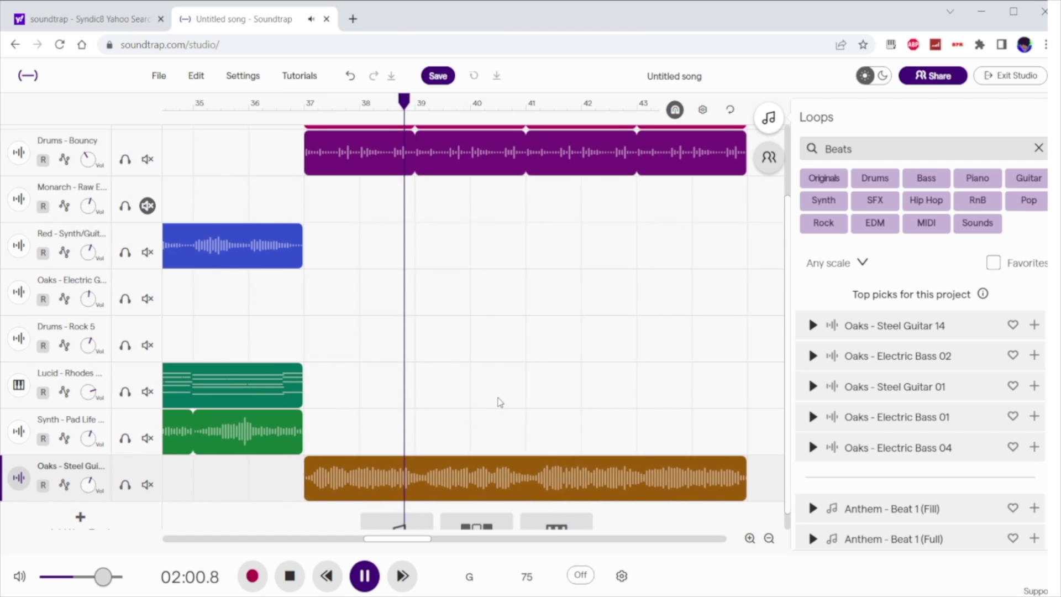
{"action": "left_click_drag", "start_coordinate": [148, 473], "coordinate": [187, 199]}
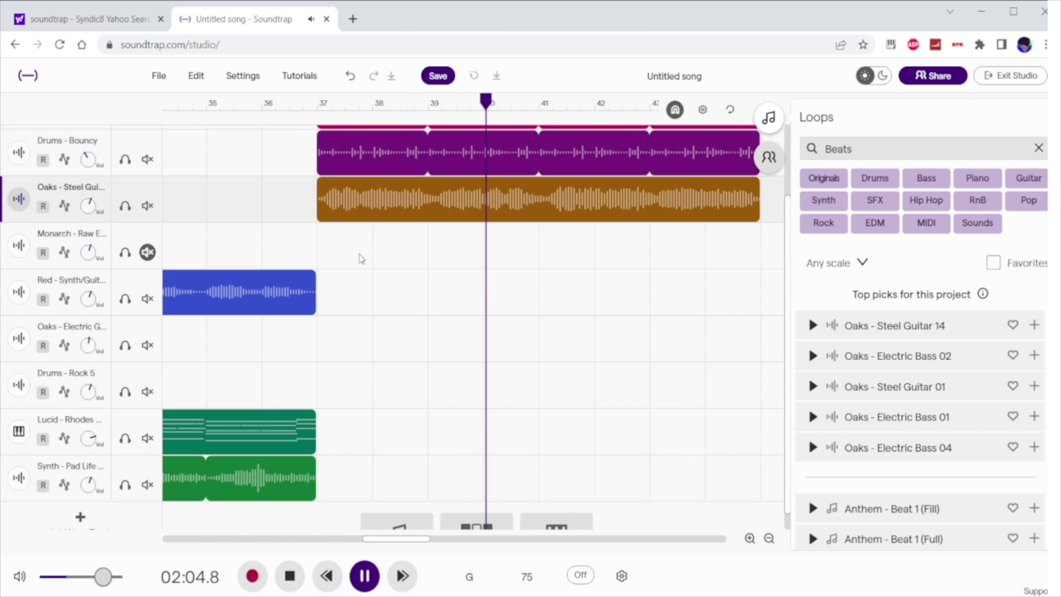
- Listen to the guitar, bass, drum and steel guitar section through to bar 45 and stop playback
{"action": "mouse_move", "coordinate": [559, 219]}
{"action": "scroll", "coordinate": [559, 219], "scroll_direction": "up", "scroll_amount": 3}
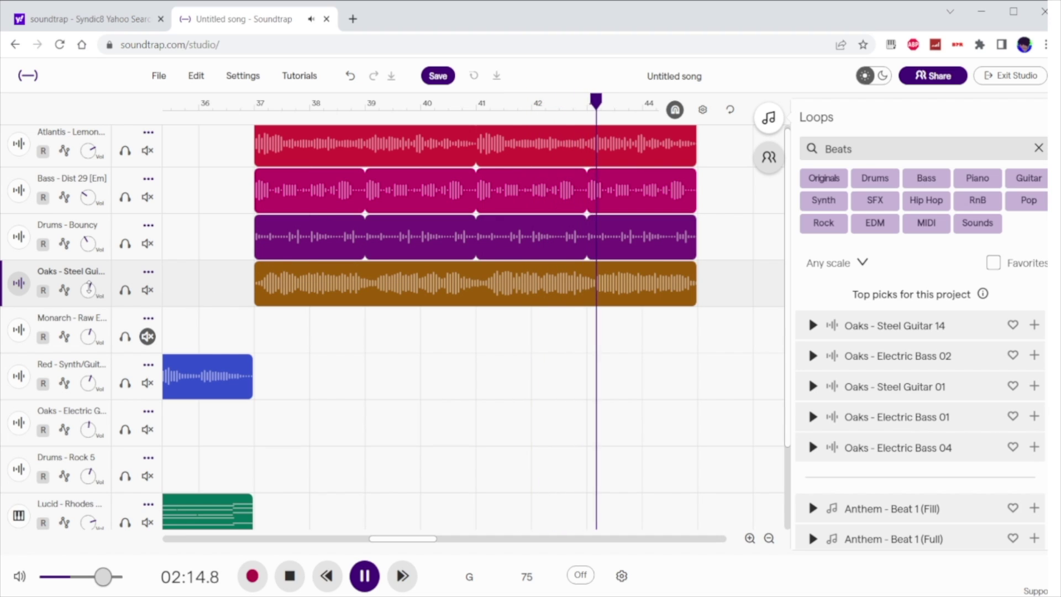
{"action": "scroll", "coordinate": [442, 344], "scroll_direction": "up", "scroll_amount": 1}
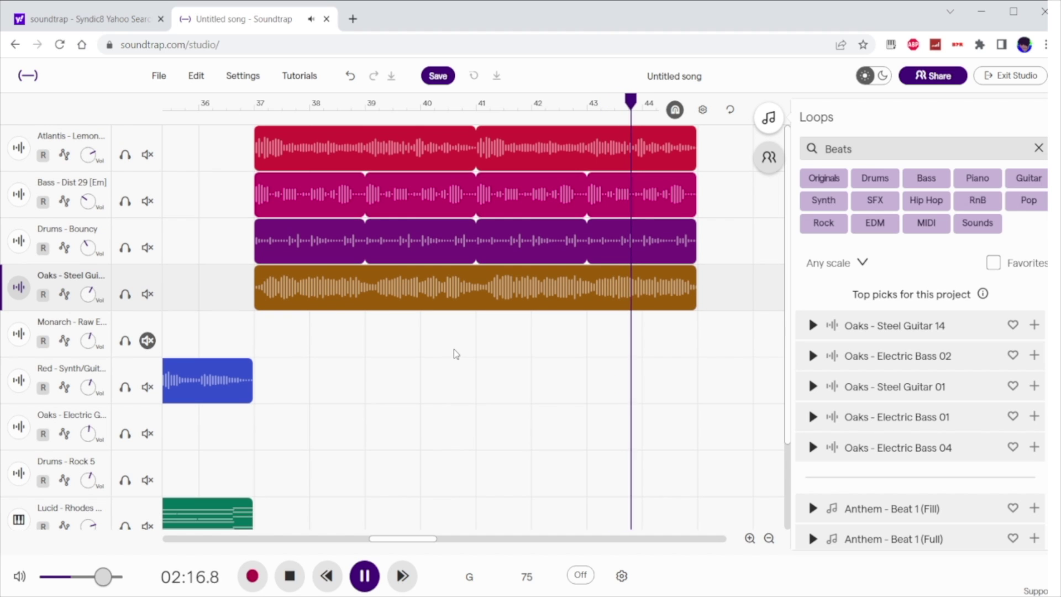
{"action": "scroll", "coordinate": [576, 324], "scroll_direction": "down", "scroll_amount": 1}
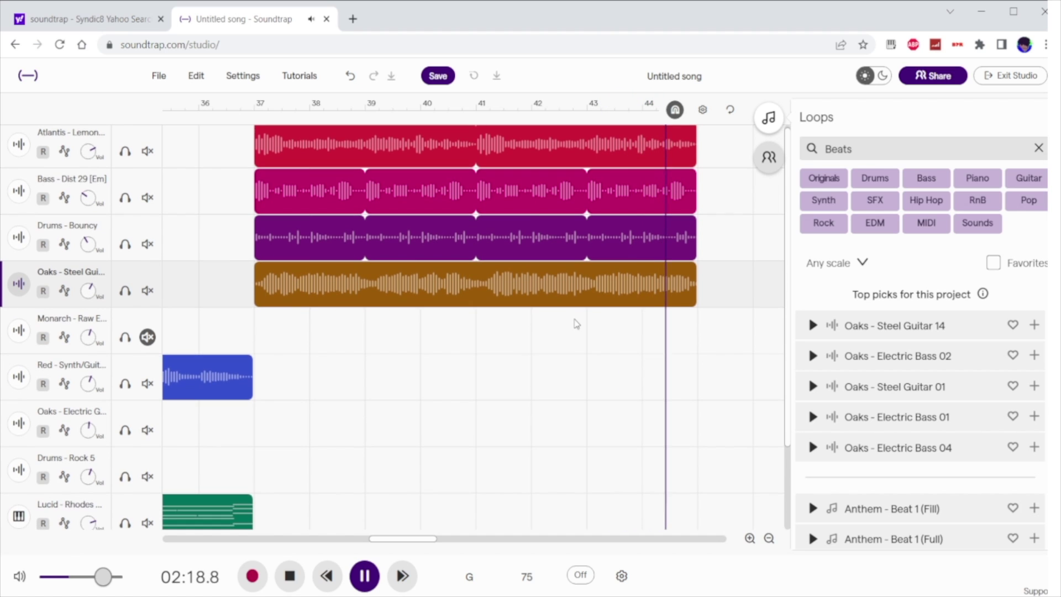
{"action": "key", "text": "space"}
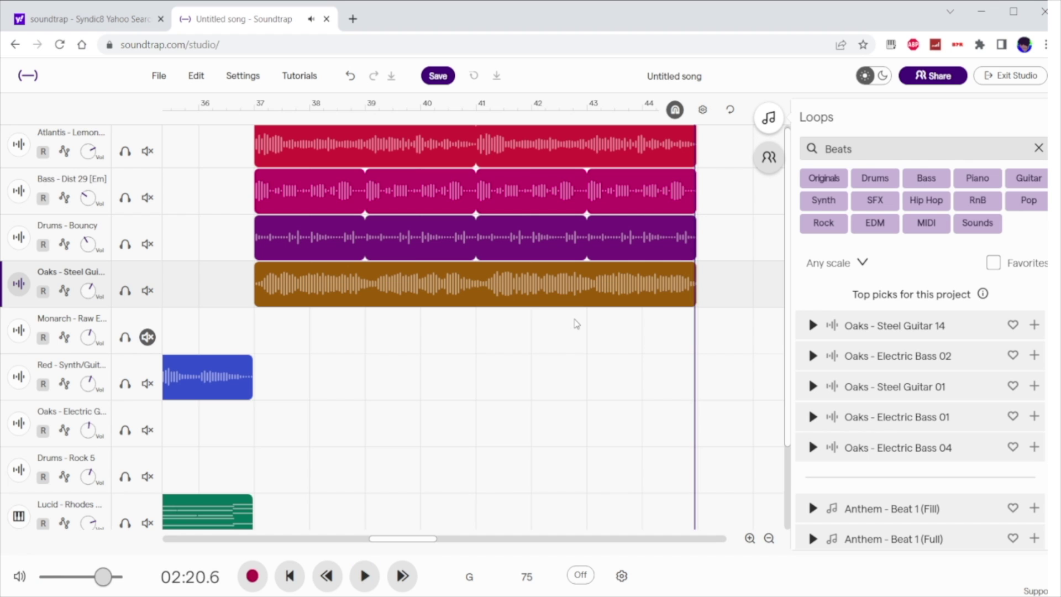
- Copy the synth/guitar, electric guitar, Drums - Rock 5, Rhodes and synth pad clips starting at bar 17 and paste them at bar 45
{"action": "scroll", "coordinate": [577, 323], "scroll_direction": "left", "scroll_amount": 10}
{"action": "scroll", "coordinate": [576, 324], "scroll_direction": "left", "scroll_amount": 10}
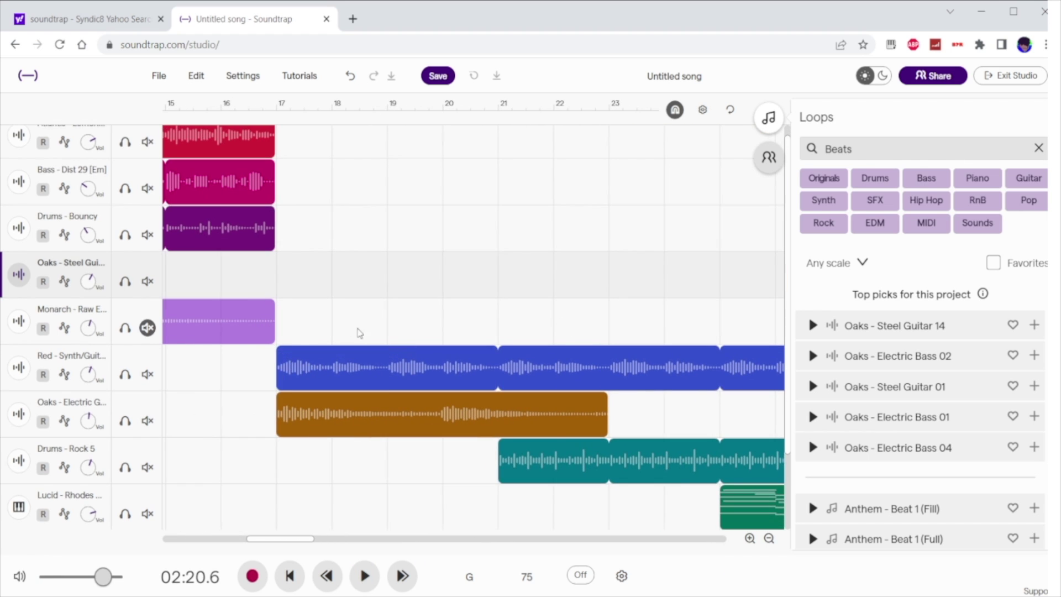
{"action": "left_click_drag", "start_coordinate": [261, 355], "coordinate": [507, 505]}
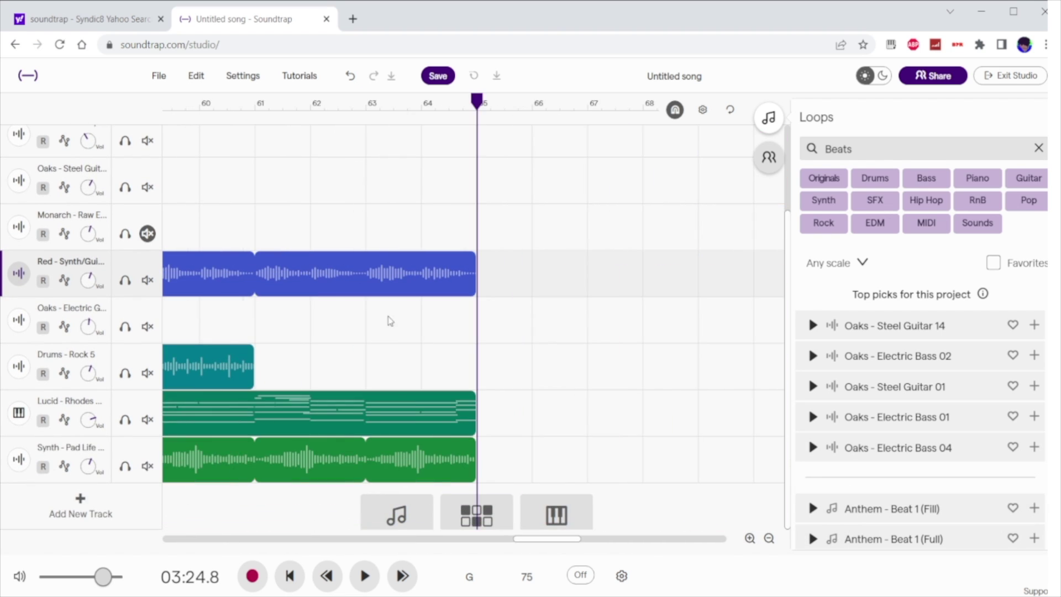
{"action": "scroll", "coordinate": [232, 468], "scroll_direction": "left", "scroll_amount": 18}
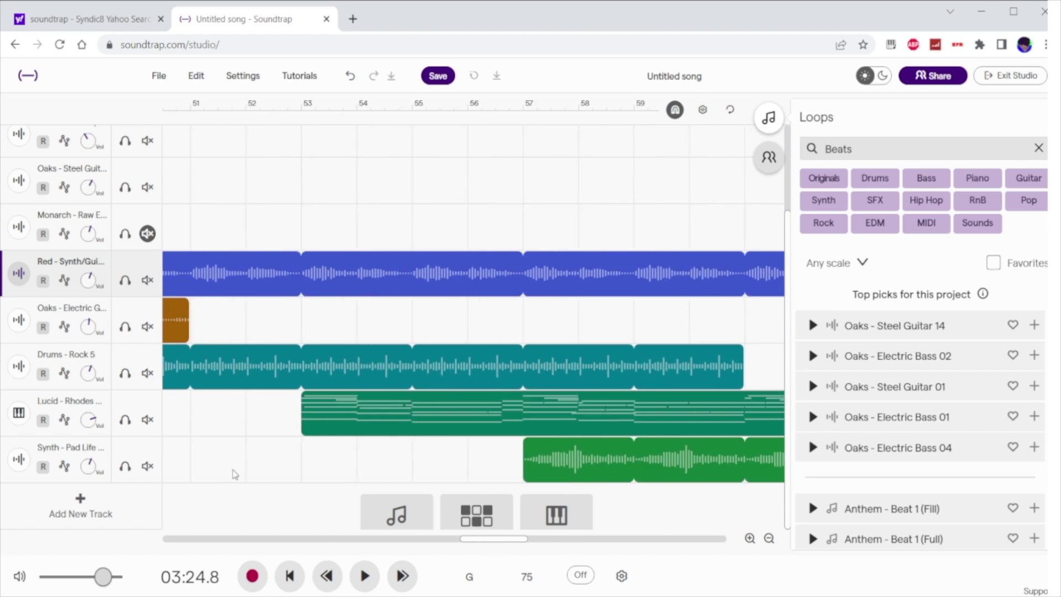
- Trim the copied section so its synth/guitar, electric guitar and drum clips start with the Rhodes clip, and move the section to bar 45
{"action": "scroll", "coordinate": [235, 474], "scroll_direction": "left", "scroll_amount": 1}
{"action": "left_click_drag", "start_coordinate": [326, 250], "coordinate": [822, 374]}
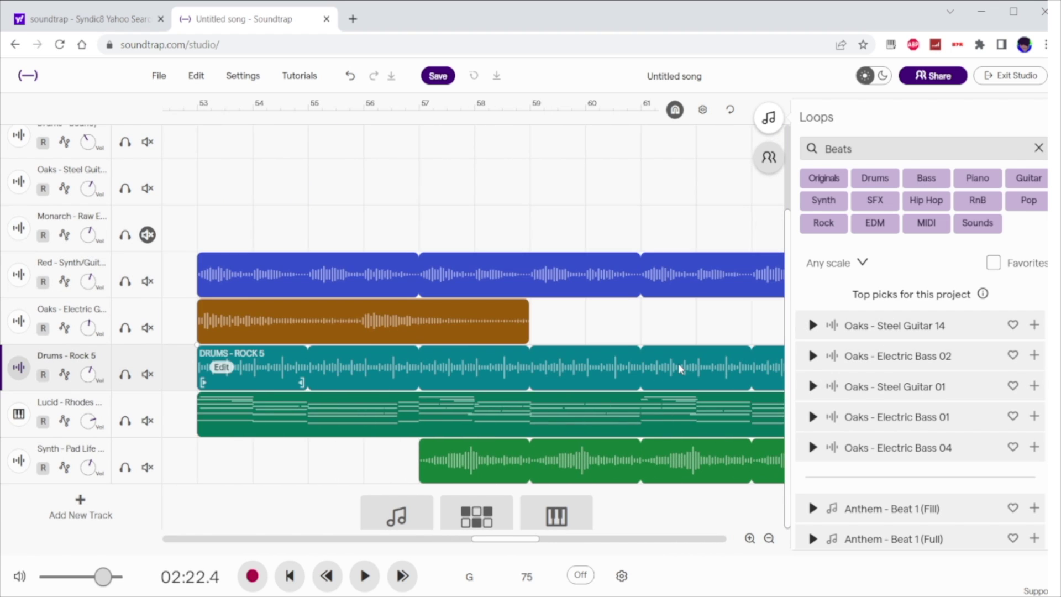
{"action": "scroll", "coordinate": [678, 367], "scroll_direction": "right", "scroll_amount": 2}
{"action": "scroll", "coordinate": [679, 369], "scroll_direction": "right", "scroll_amount": 3}
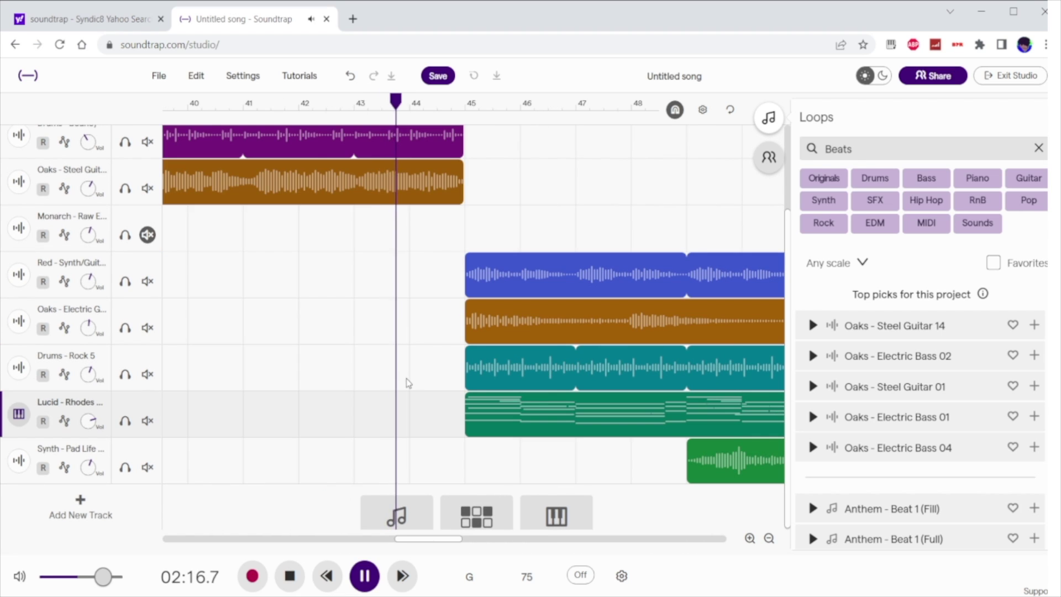
- Play back the transition into the copied synth, electric guitar, drum and Rhodes section at bar 45
{"action": "scroll", "coordinate": [406, 380], "scroll_direction": "right", "scroll_amount": 2}
{"action": "scroll", "coordinate": [406, 380], "scroll_direction": "up", "scroll_amount": 1}
{"action": "scroll", "coordinate": [408, 382], "scroll_direction": "right", "scroll_amount": 3}
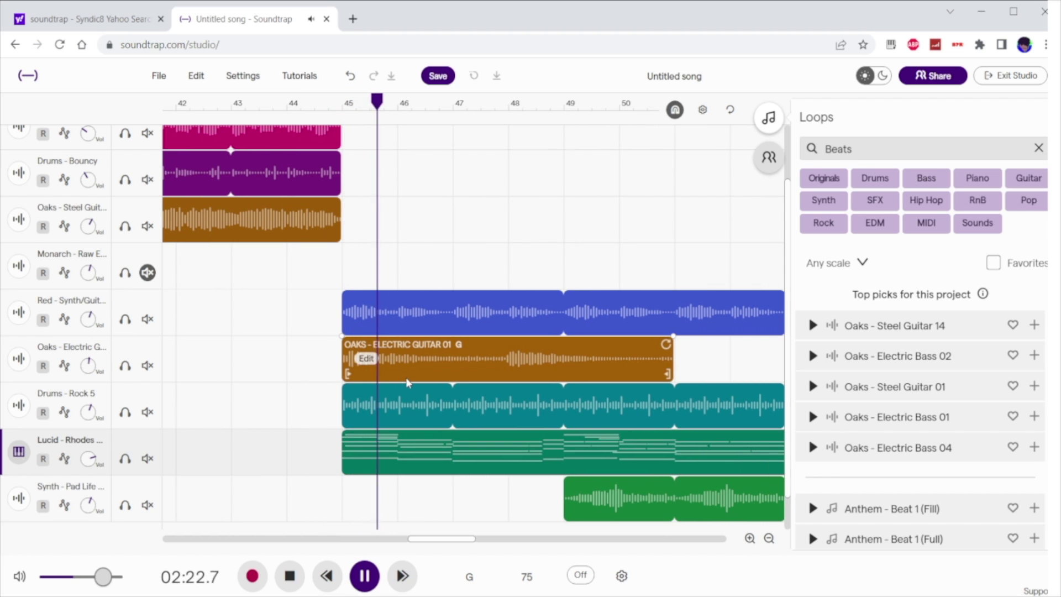
{"action": "scroll", "coordinate": [407, 382], "scroll_direction": "right", "scroll_amount": 3}
{"action": "scroll", "coordinate": [407, 382], "scroll_direction": "right", "scroll_amount": 3}
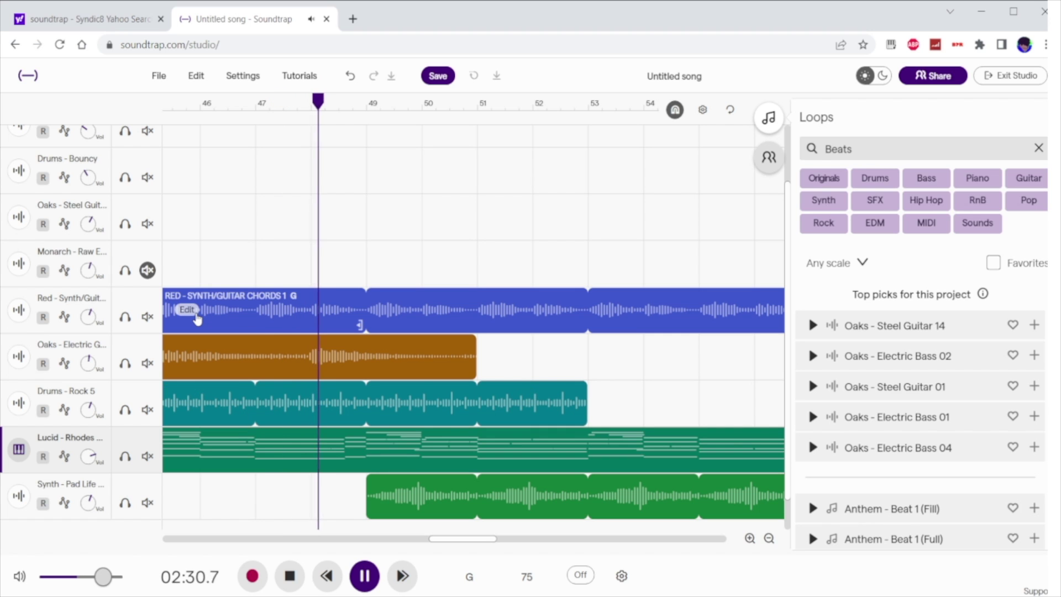
{"action": "key", "text": "space"}
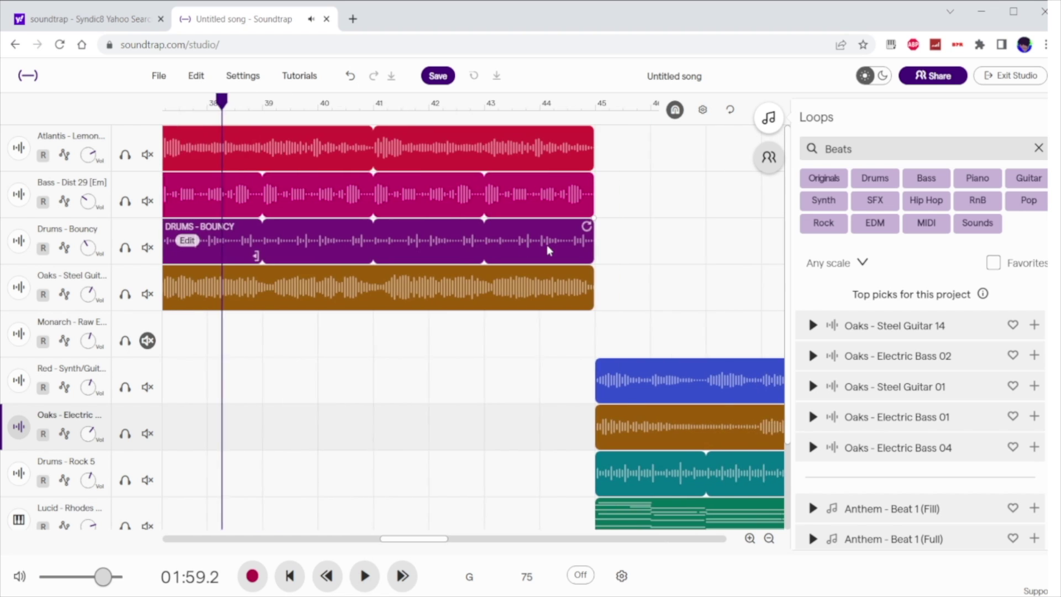
- Search the loops for Synth, and audition Vertigo - Chill Synth Chords 01 and Dark Chi - Piano Chords 02 for after bar 57
{"action": "scroll", "coordinate": [548, 251], "scroll_direction": "right", "scroll_amount": 10}
{"action": "scroll", "coordinate": [548, 250], "scroll_direction": "down", "scroll_amount": 1}
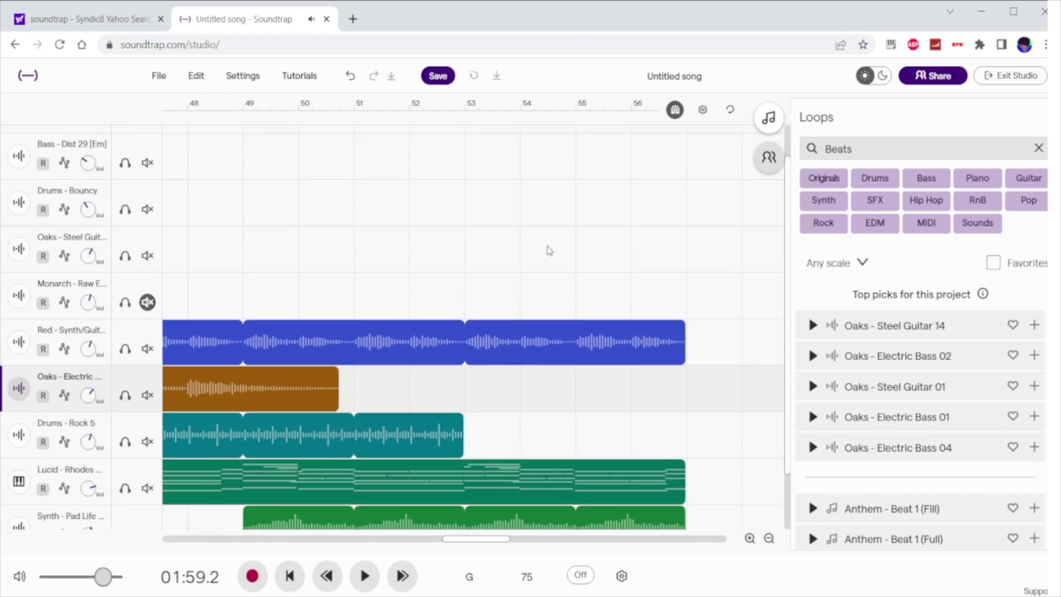
{"action": "scroll", "coordinate": [548, 250], "scroll_direction": "down", "scroll_amount": 1}
{"action": "scroll", "coordinate": [548, 251], "scroll_direction": "right", "scroll_amount": 2}
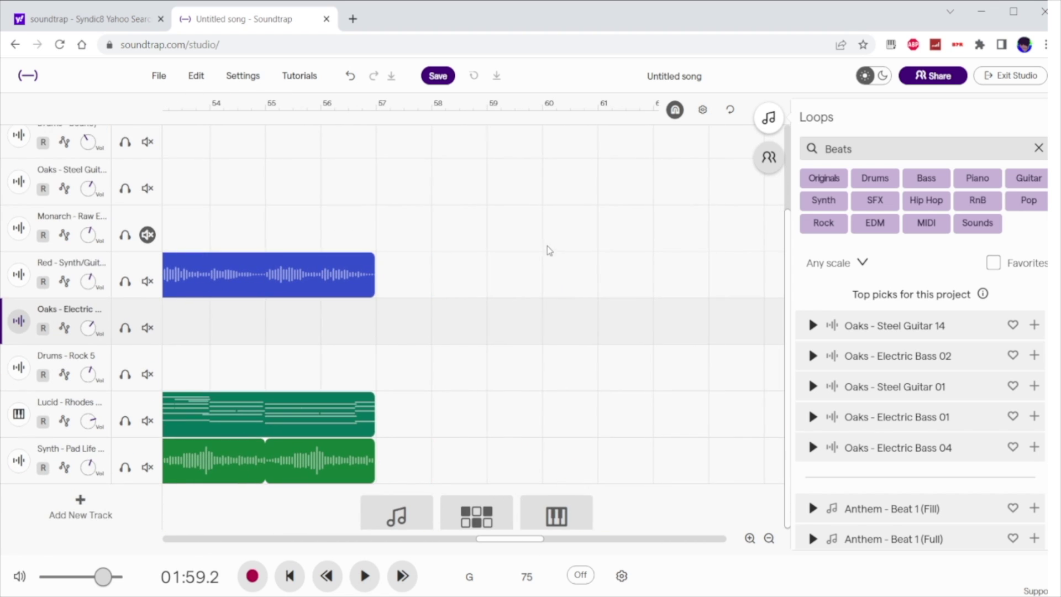
{"action": "left_click", "coordinate": [823, 200]}
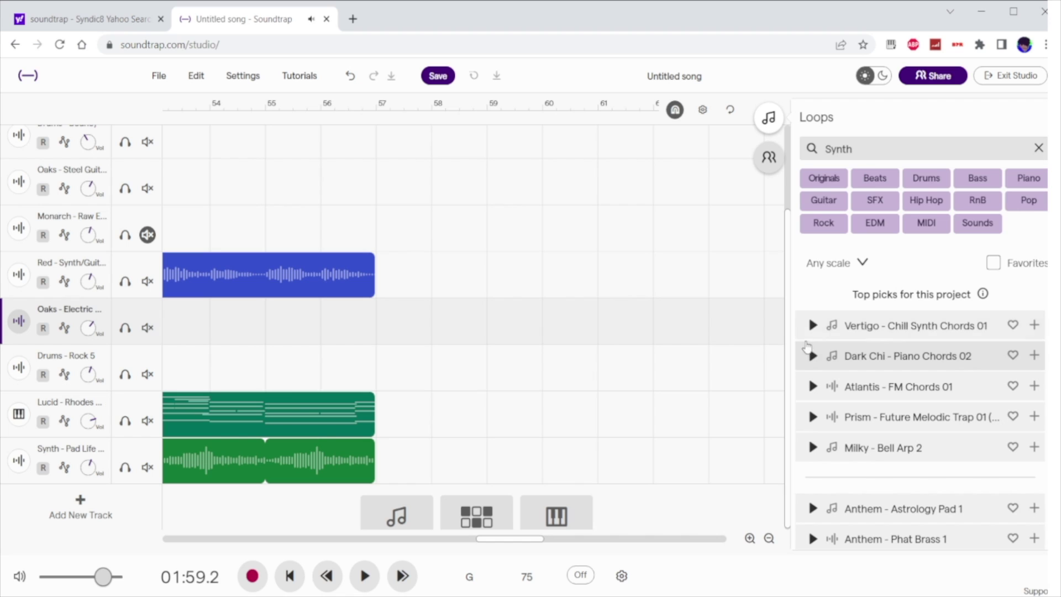
{"action": "left_click", "coordinate": [811, 330]}
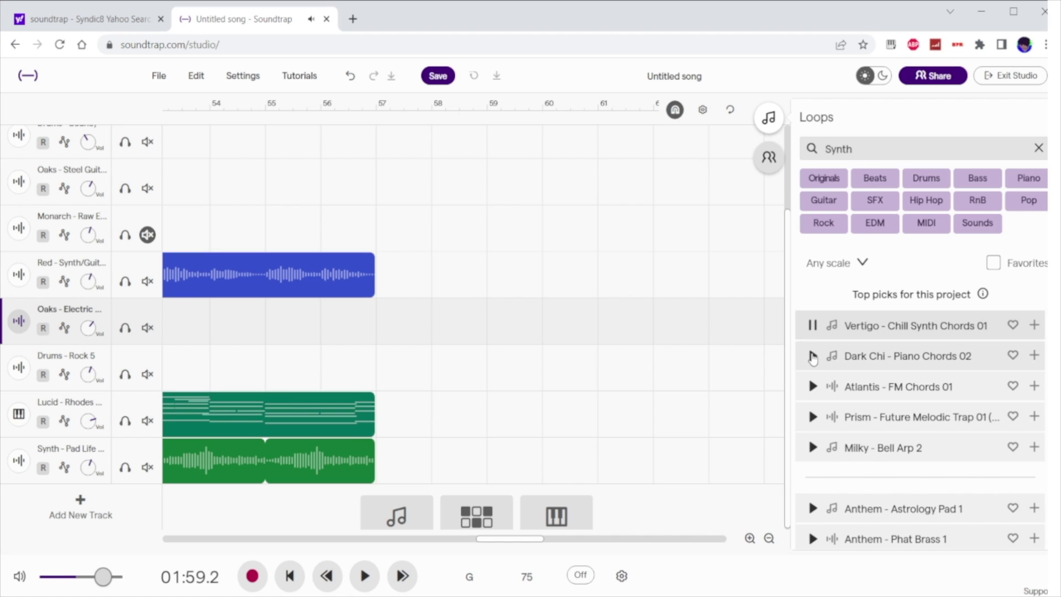
{"action": "left_click", "coordinate": [812, 356]}
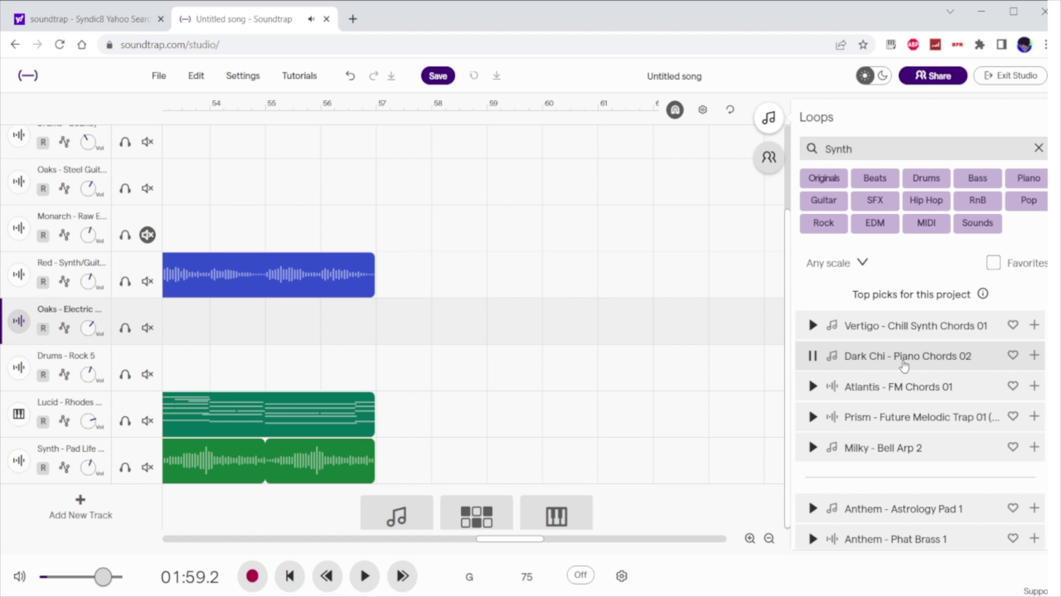
- Add Dark Chi - Piano Chords 02 on a new track at bar 57 and Drums - Vintage 14 on another new track at bar 65
{"action": "left_click_drag", "start_coordinate": [906, 365], "coordinate": [374, 500]}
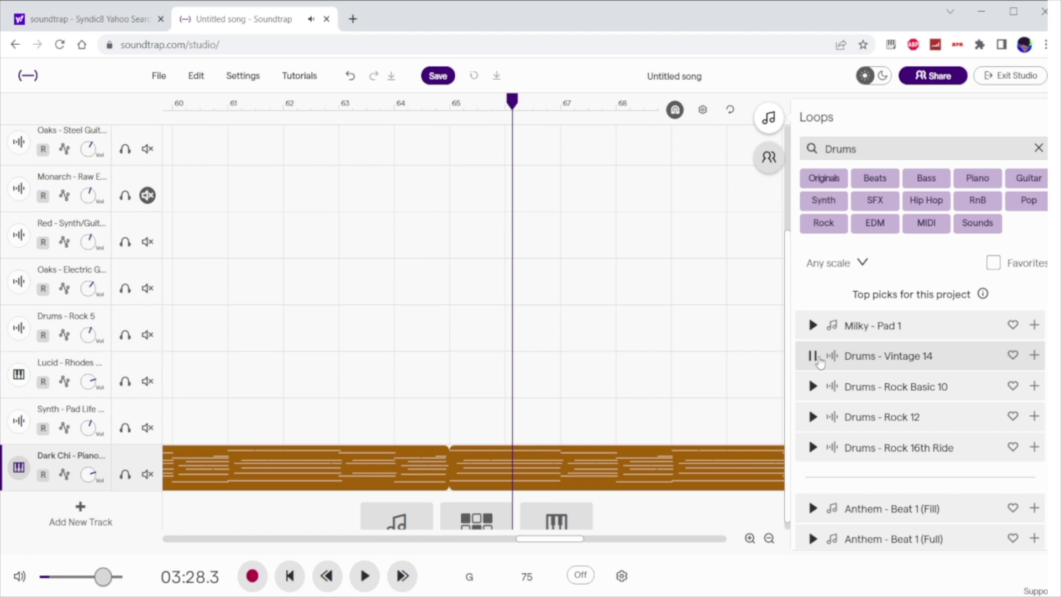
{"action": "left_click", "coordinate": [819, 360]}
{"action": "left_click_drag", "start_coordinate": [862, 358], "coordinate": [448, 511]}
{"action": "left_click_drag", "start_coordinate": [449, 511], "coordinate": [449, 511]}
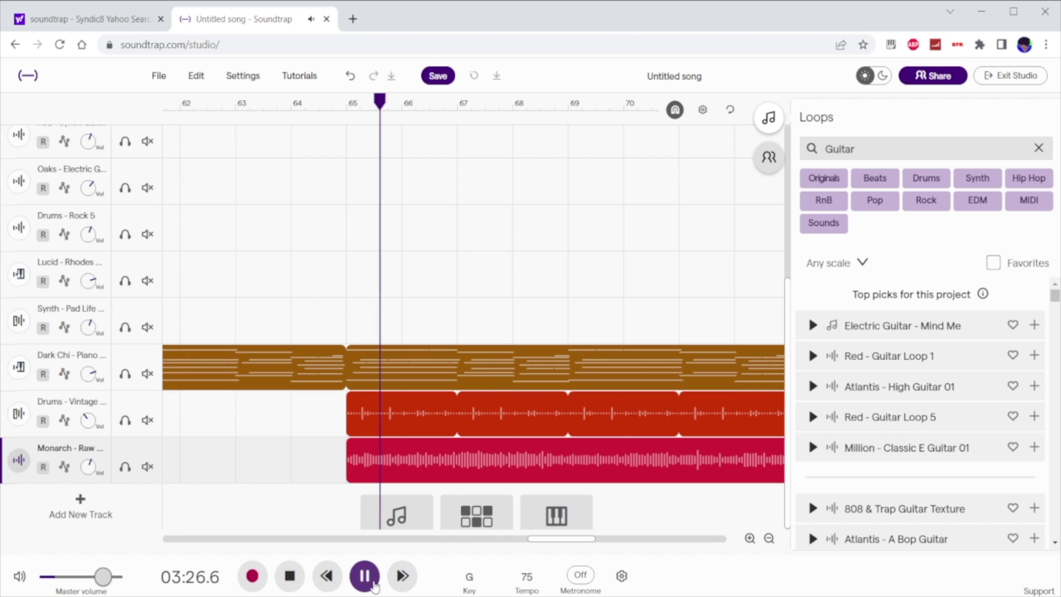
- Compare playback with the Drums - Vintage track muted and unmuted, and audition the Bridge acoustic guitar pattern loop
{"action": "left_click", "coordinate": [147, 420]}
{"action": "left_click", "coordinate": [147, 420]}
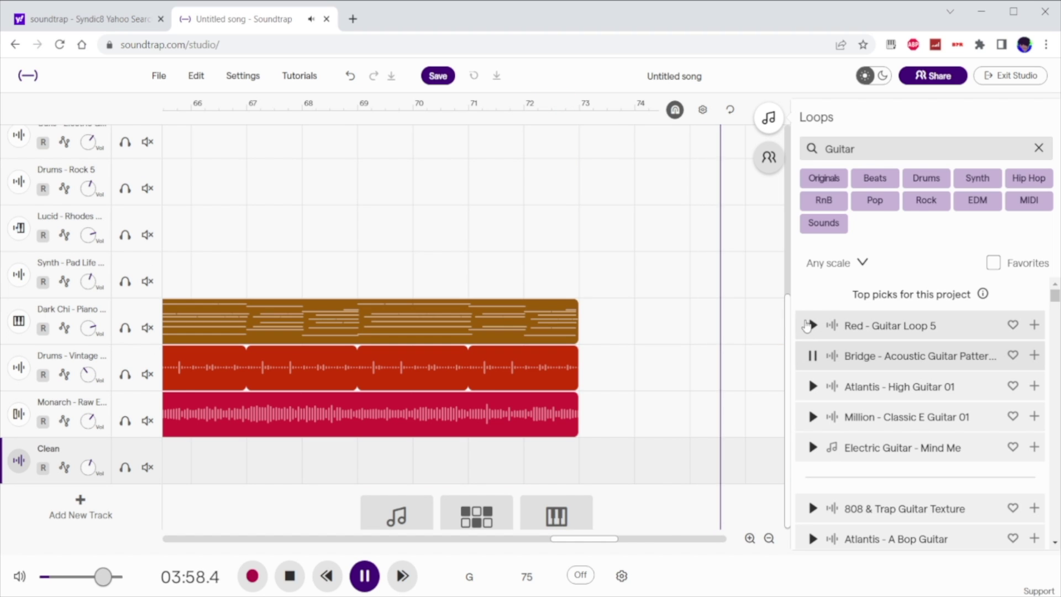
{"action": "left_click", "coordinate": [812, 358]}
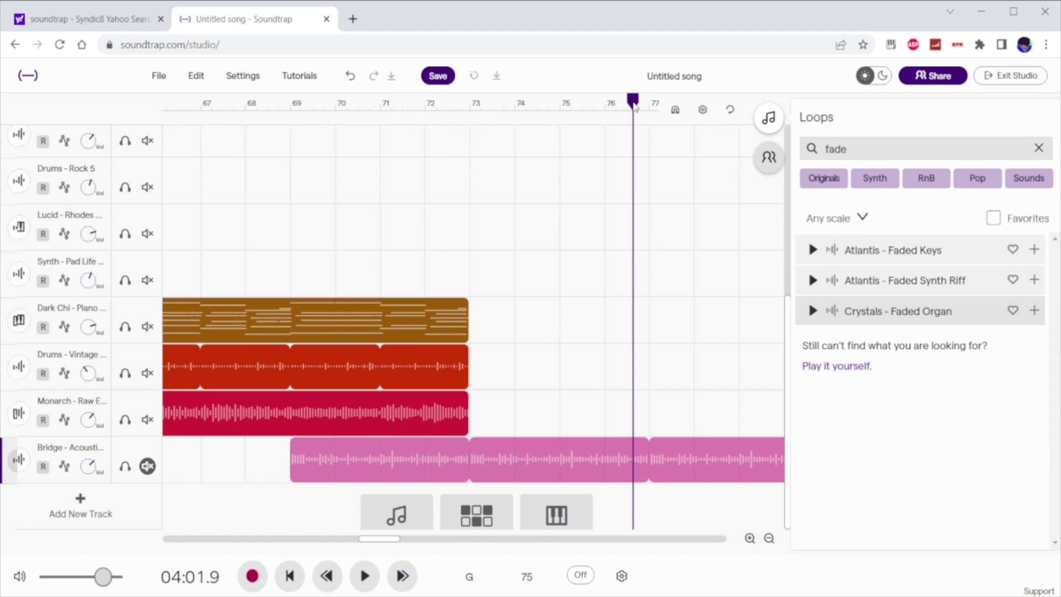
- Play back the song from bar 72 past the end of the piano, vintage drums and Monarch guitar clips at bar 73
{"action": "left_click_drag", "start_coordinate": [634, 106], "coordinate": [652, 116]}
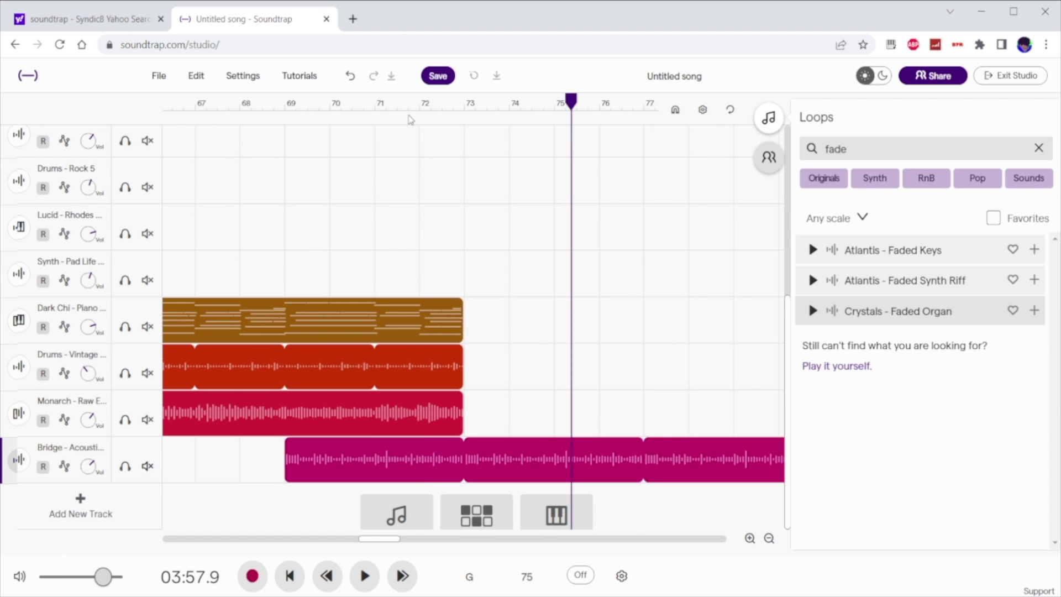
{"action": "left_click", "coordinate": [424, 103]}
{"action": "scroll", "coordinate": [528, 310], "scroll_direction": "right", "scroll_amount": 3}
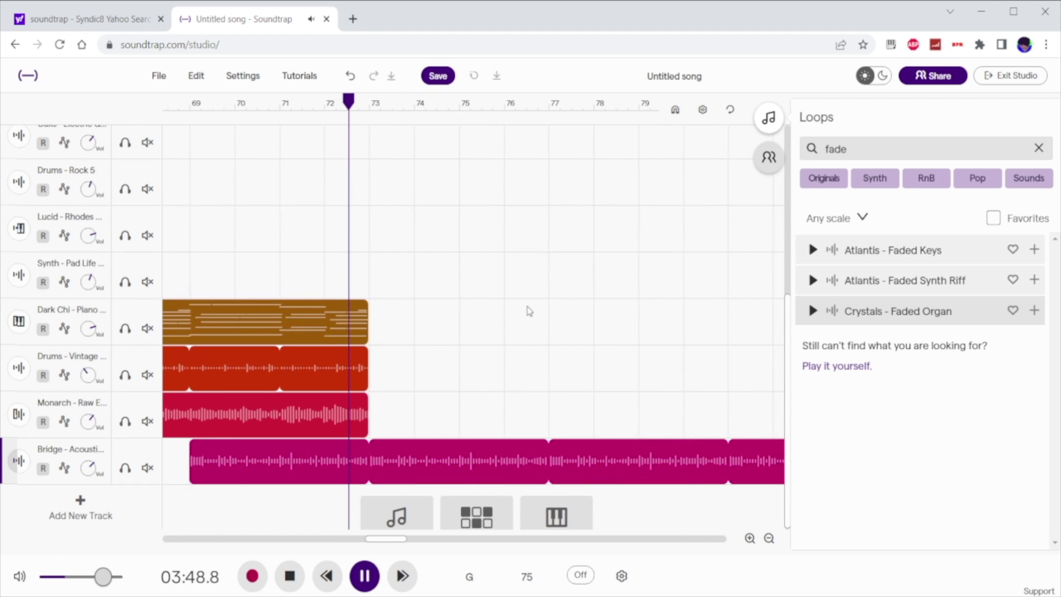
{"action": "scroll", "coordinate": [528, 310], "scroll_direction": "up", "scroll_amount": 1}
{"action": "scroll", "coordinate": [529, 339], "scroll_direction": "up", "scroll_amount": 5}
{"action": "scroll", "coordinate": [529, 339], "scroll_direction": "right", "scroll_amount": 5}
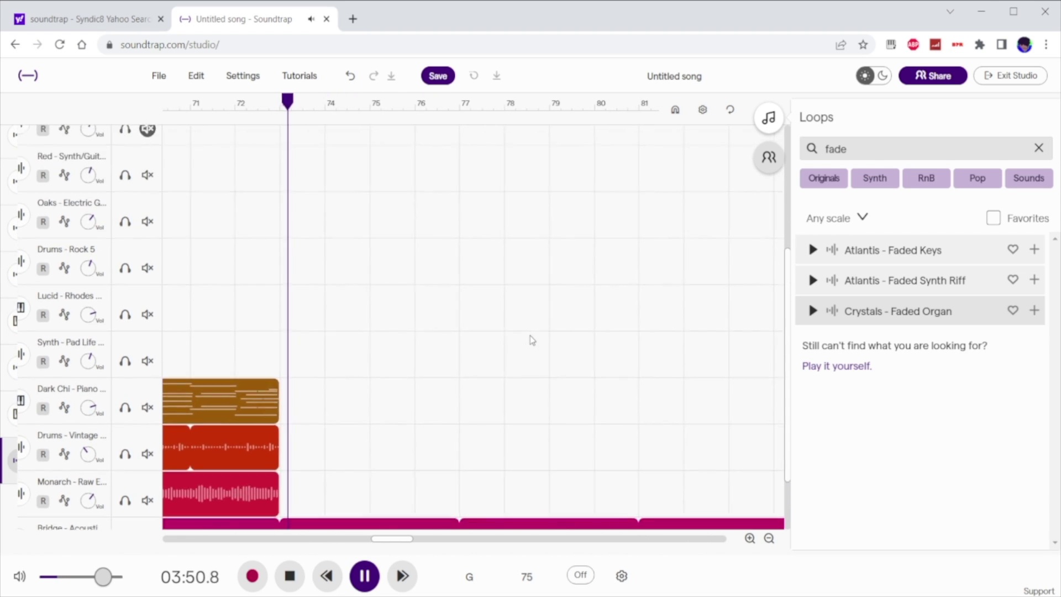
{"action": "scroll", "coordinate": [529, 339], "scroll_direction": "right", "scroll_amount": 1}
{"action": "scroll", "coordinate": [529, 338], "scroll_direction": "up", "scroll_amount": 1}
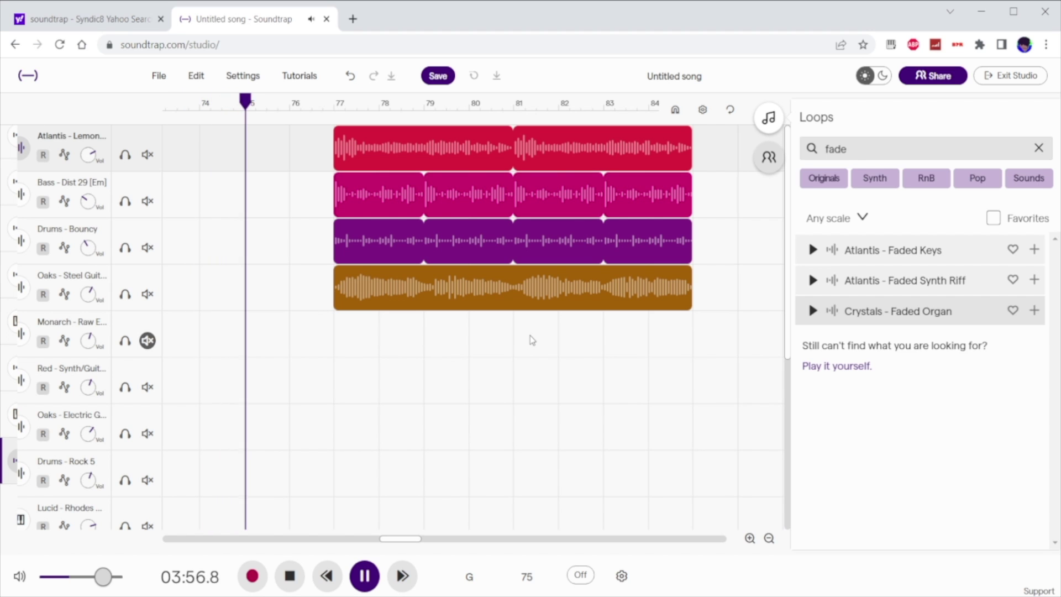
- Compare the acoustic guitar clips with the lemonade guitar, bass, Bouncy drum and steel guitar section starting at bar 77 during playback
{"action": "scroll", "coordinate": [529, 340], "scroll_direction": "down", "scroll_amount": 5}
{"action": "scroll", "coordinate": [530, 340], "scroll_direction": "left", "scroll_amount": 1}
{"action": "scroll", "coordinate": [531, 338], "scroll_direction": "up", "scroll_amount": 2}
{"action": "scroll", "coordinate": [531, 338], "scroll_direction": "down", "scroll_amount": 2}
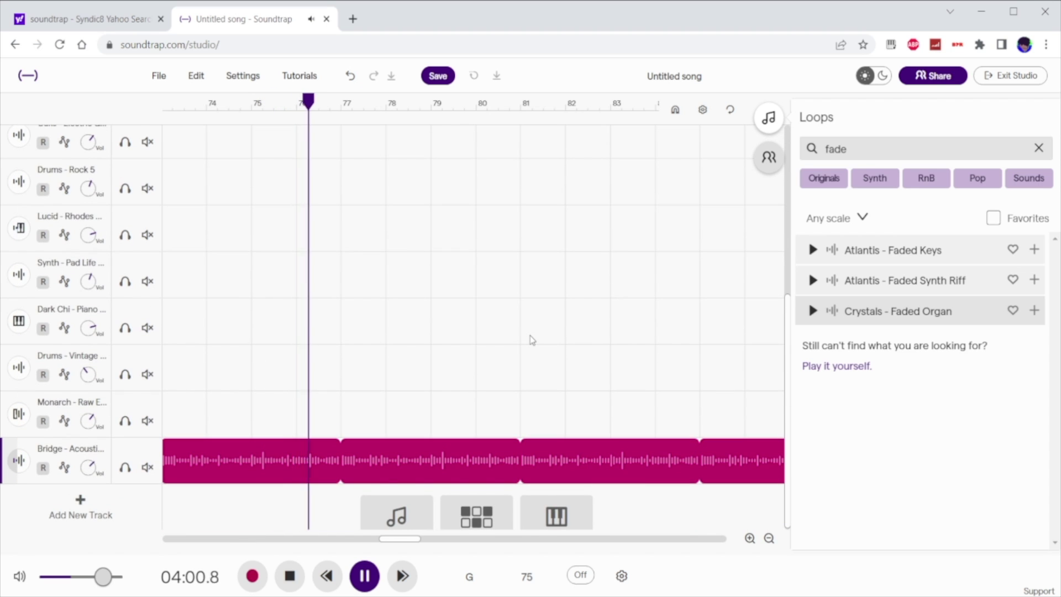
{"action": "scroll", "coordinate": [531, 340], "scroll_direction": "up", "scroll_amount": 5}
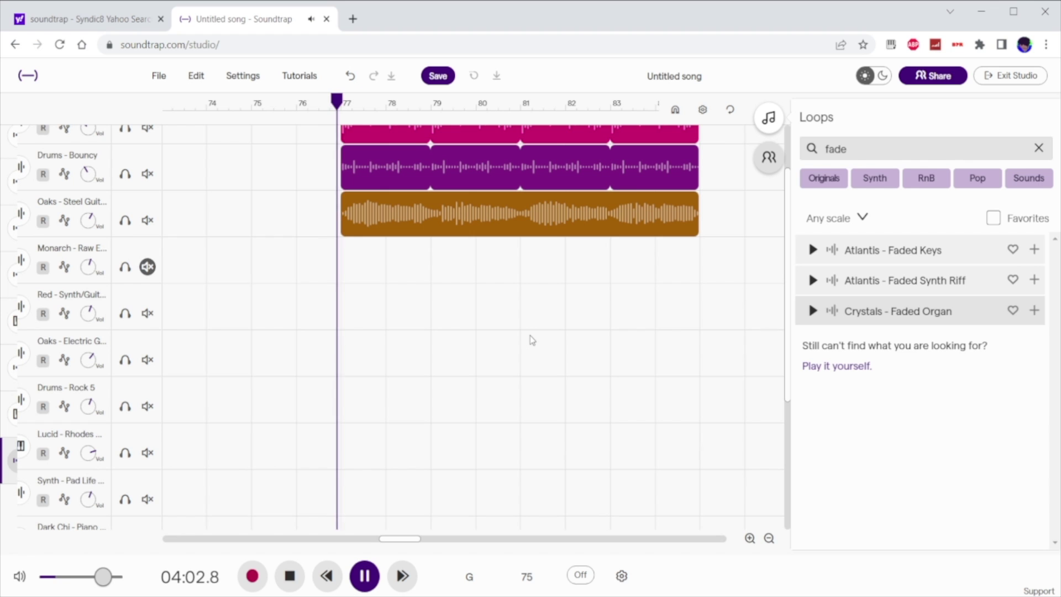
{"action": "scroll", "coordinate": [529, 340], "scroll_direction": "down", "scroll_amount": 5}
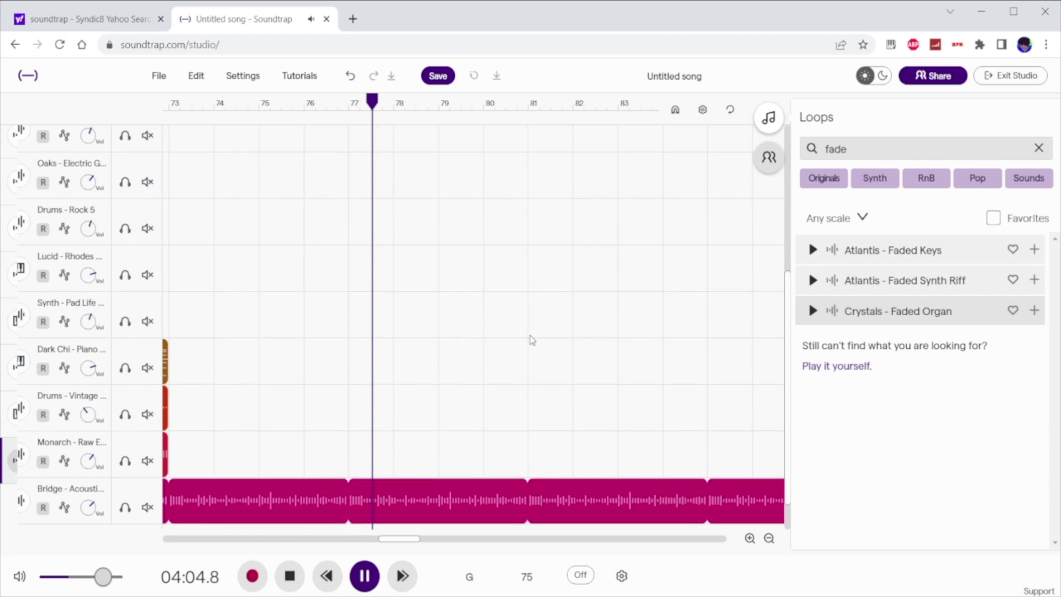
{"action": "scroll", "coordinate": [529, 336], "scroll_direction": "up", "scroll_amount": 4}
{"action": "scroll", "coordinate": [529, 336], "scroll_direction": "down", "scroll_amount": 5}
{"action": "scroll", "coordinate": [530, 336], "scroll_direction": "right", "scroll_amount": 2}
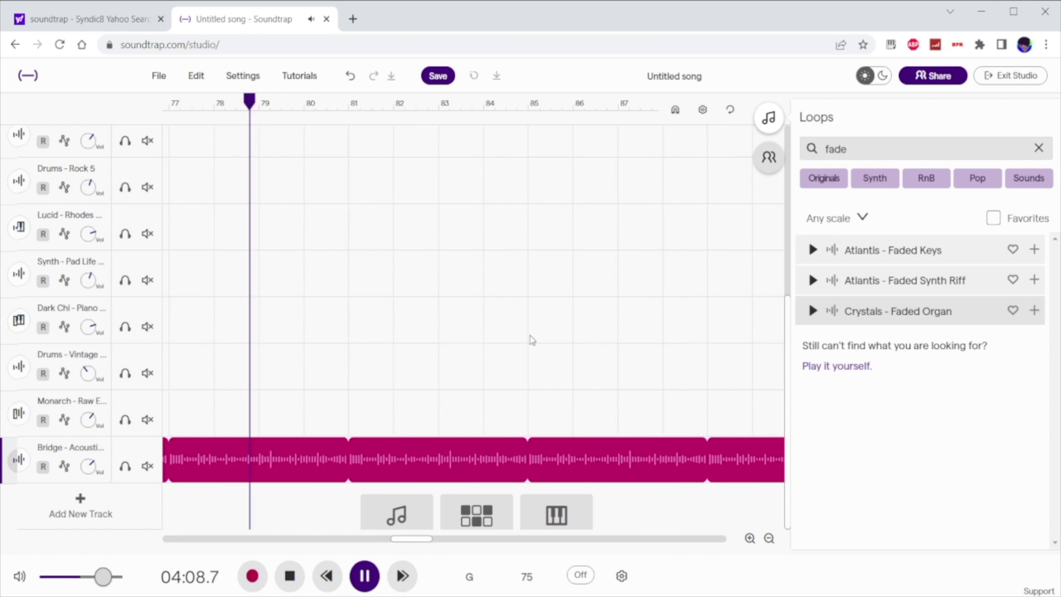
{"action": "scroll", "coordinate": [529, 336], "scroll_direction": "up", "scroll_amount": 5}
{"action": "scroll", "coordinate": [530, 336], "scroll_direction": "left", "scroll_amount": 5}
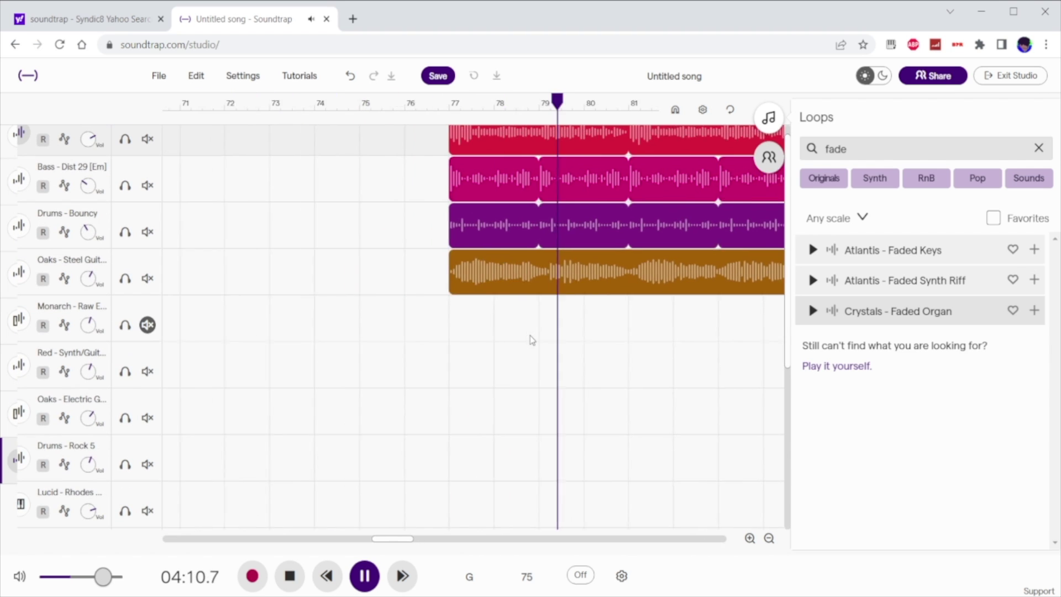
{"action": "key", "text": "space"}
- Align the Monarch - Raw E-Guitar 01 clips to start at bar 85 beneath the steel guitar clips
{"action": "scroll", "coordinate": [529, 335], "scroll_direction": "down", "scroll_amount": 2}
{"action": "scroll", "coordinate": [529, 336], "scroll_direction": "right", "scroll_amount": 5}
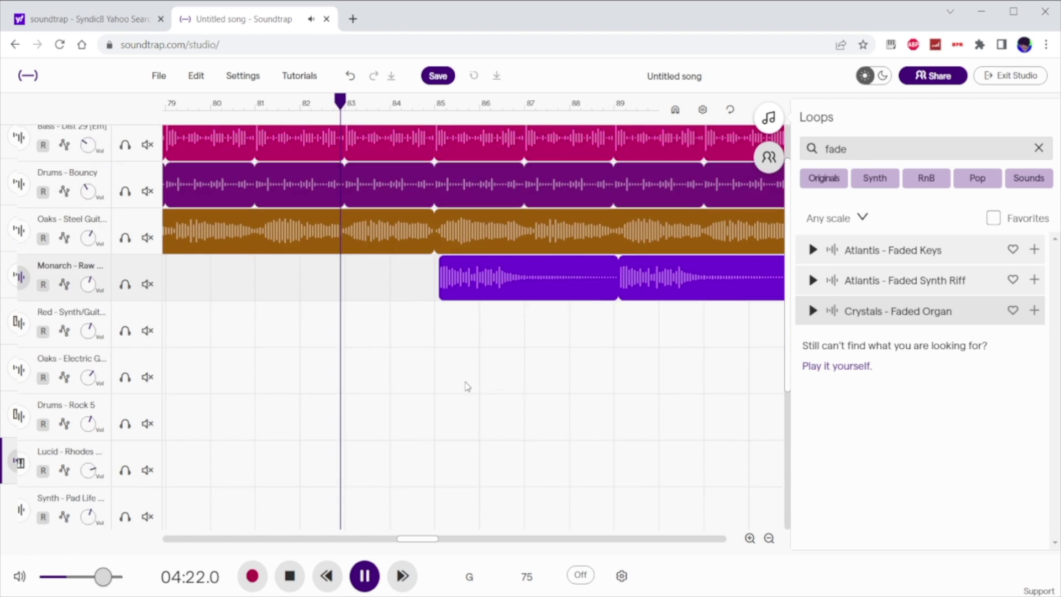
{"action": "scroll", "coordinate": [467, 386], "scroll_direction": "down", "scroll_amount": 4}
{"action": "scroll", "coordinate": [467, 386], "scroll_direction": "up", "scroll_amount": 4}
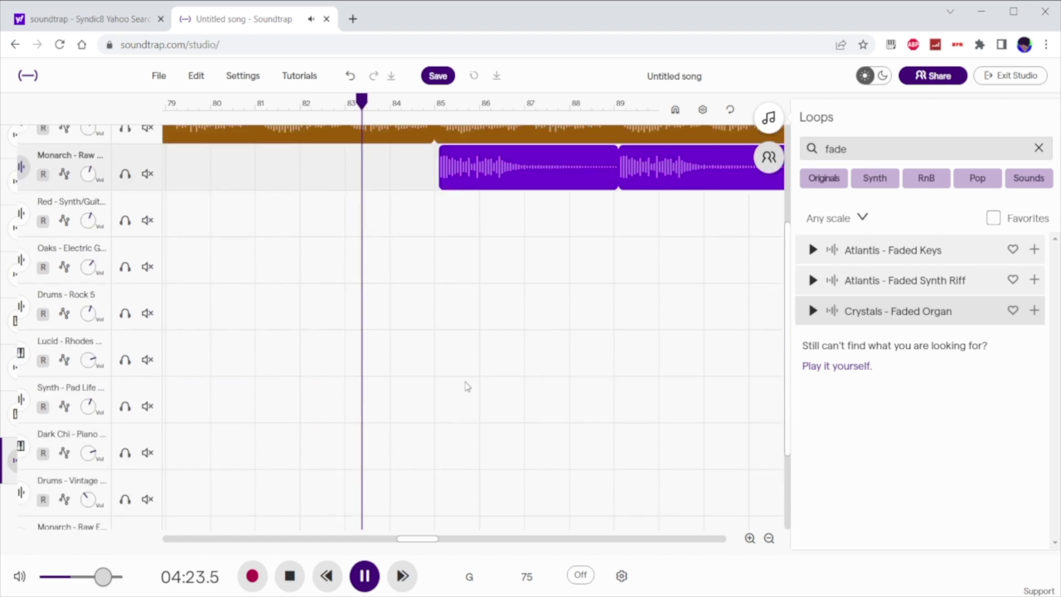
{"action": "left_click_drag", "start_coordinate": [535, 270], "coordinate": [530, 270]}
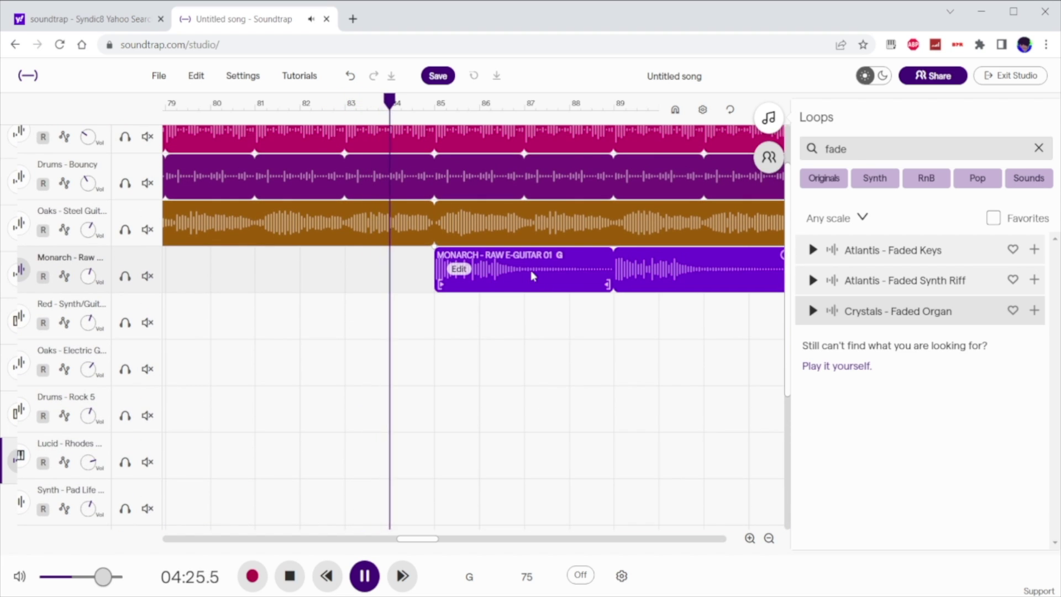
- Fade out the Atlantis - Lemonade Guitar and Drums - Bouncy clips toward bar 93, starting the drum fade between bars 91 and 92
{"action": "scroll", "coordinate": [507, 475], "scroll_direction": "down", "scroll_amount": 1}
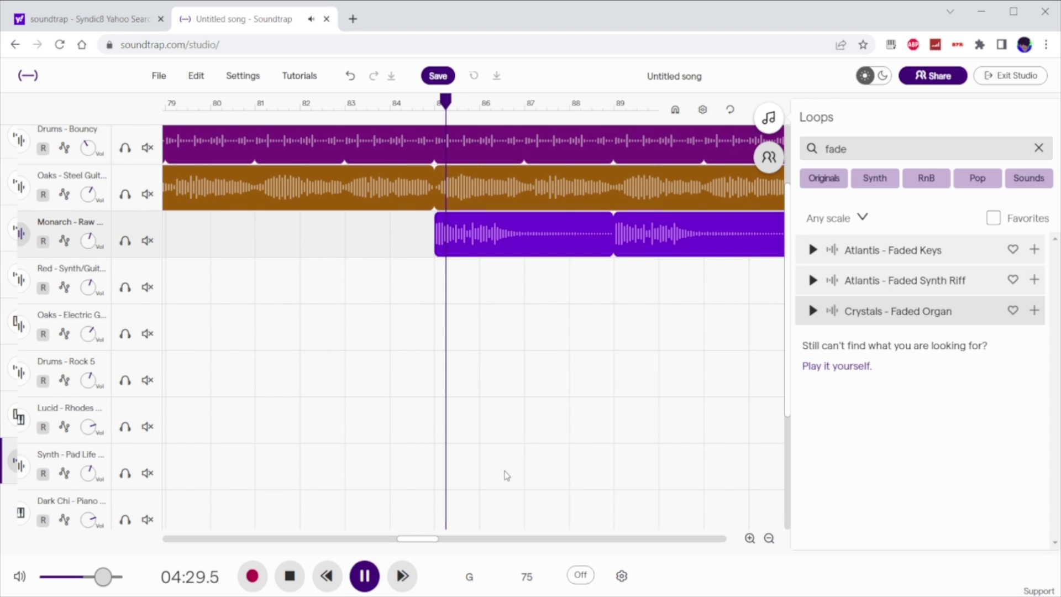
{"action": "scroll", "coordinate": [507, 475], "scroll_direction": "right", "scroll_amount": 2}
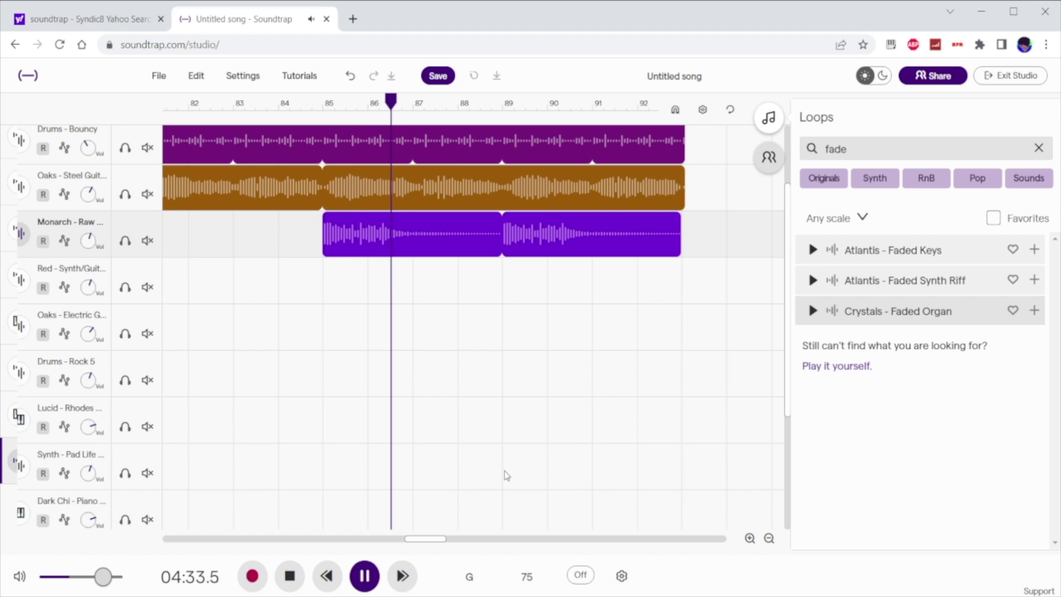
{"action": "scroll", "coordinate": [507, 475], "scroll_direction": "up", "scroll_amount": 2}
{"action": "scroll", "coordinate": [507, 476], "scroll_direction": "right", "scroll_amount": 1}
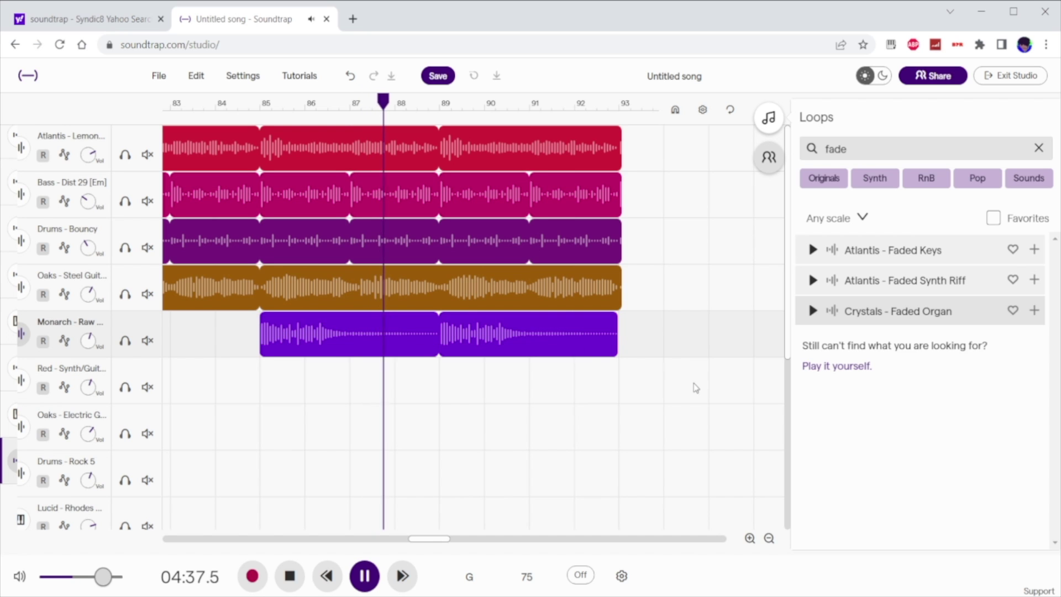
{"action": "scroll", "coordinate": [694, 386], "scroll_direction": "right", "scroll_amount": 1}
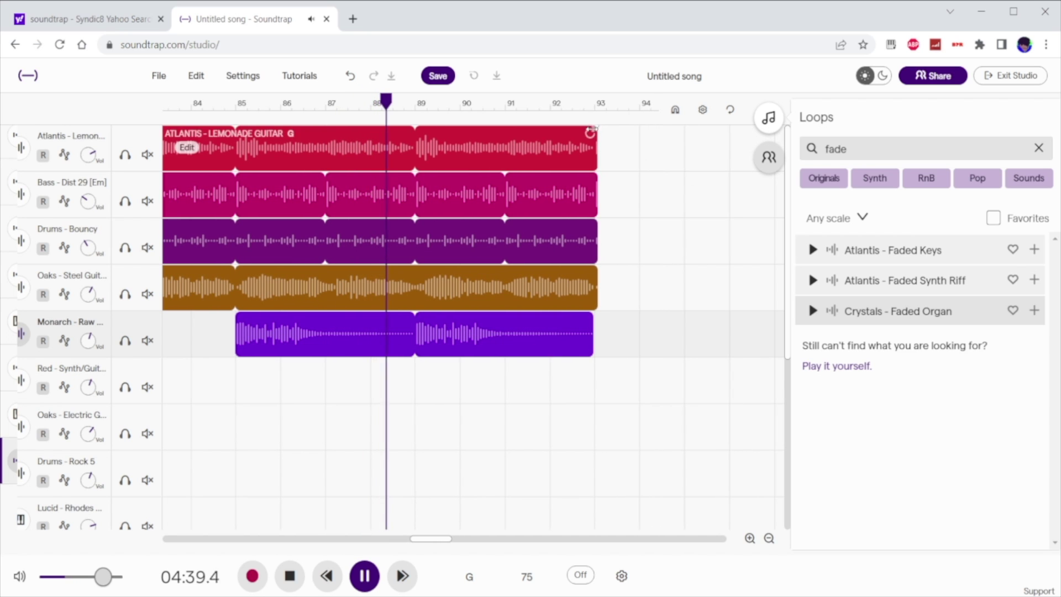
{"action": "left_click", "coordinate": [590, 144]}
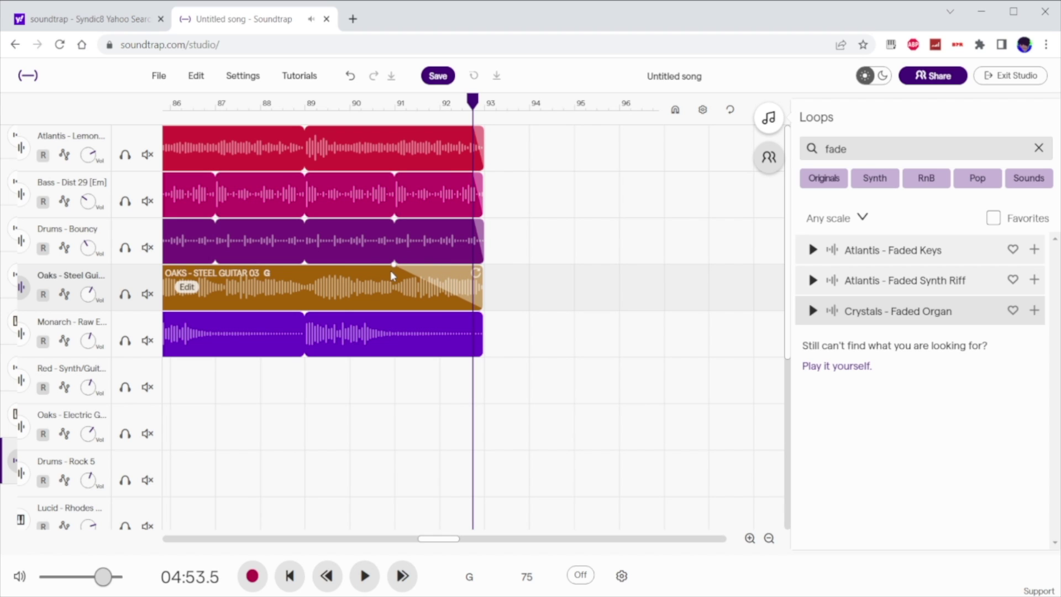
{"action": "left_click_drag", "start_coordinate": [472, 219], "coordinate": [421, 224]}
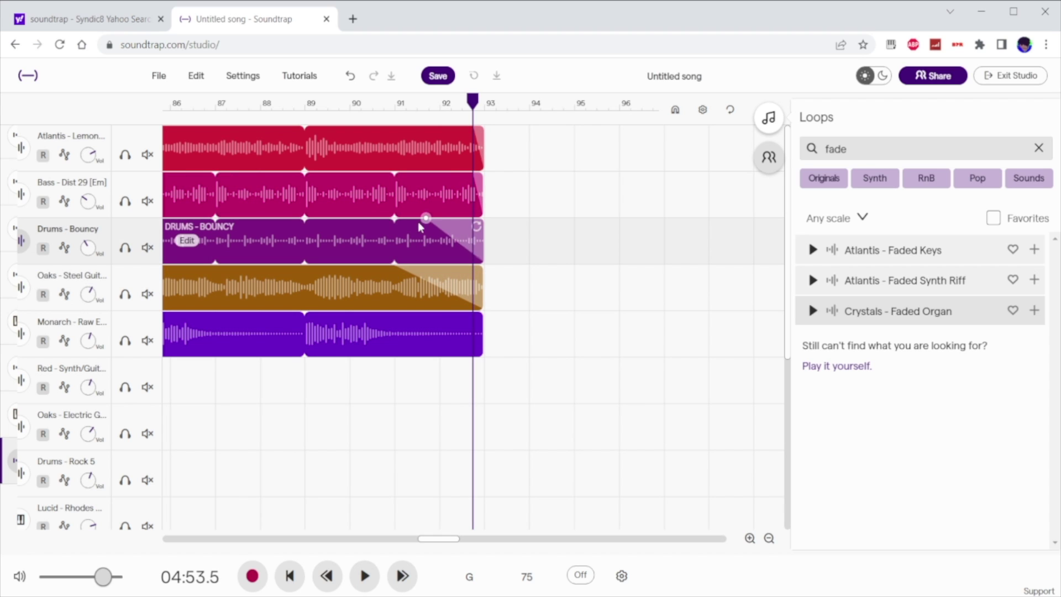
- Play back the song's faded ending between bars 91 and 93
{"action": "key", "text": "space"}
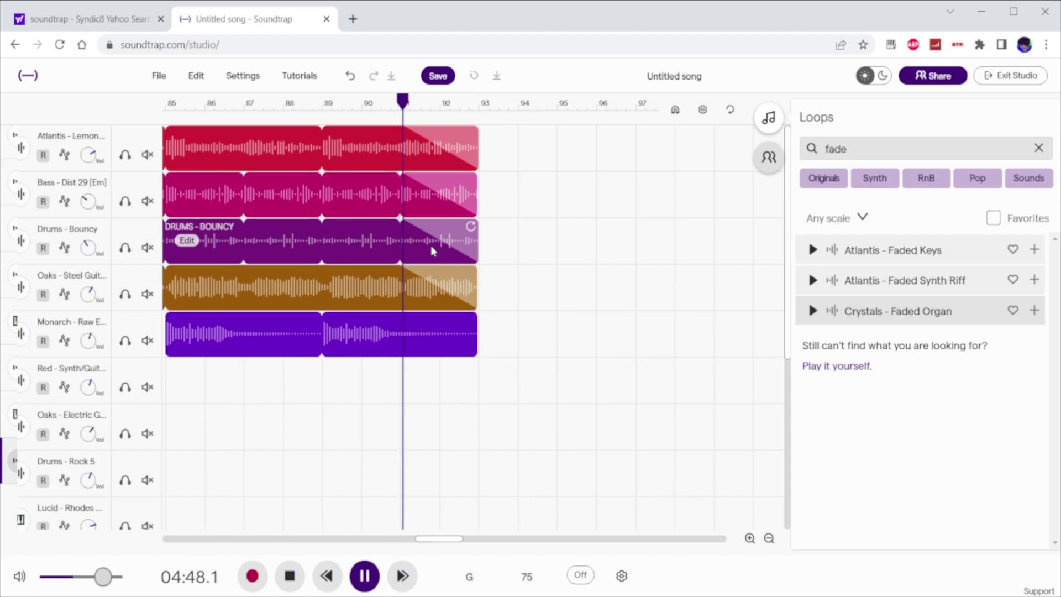
{"action": "scroll", "coordinate": [431, 247], "scroll_direction": "down", "scroll_amount": 6}
{"action": "scroll", "coordinate": [448, 410], "scroll_direction": "up", "scroll_amount": 6}
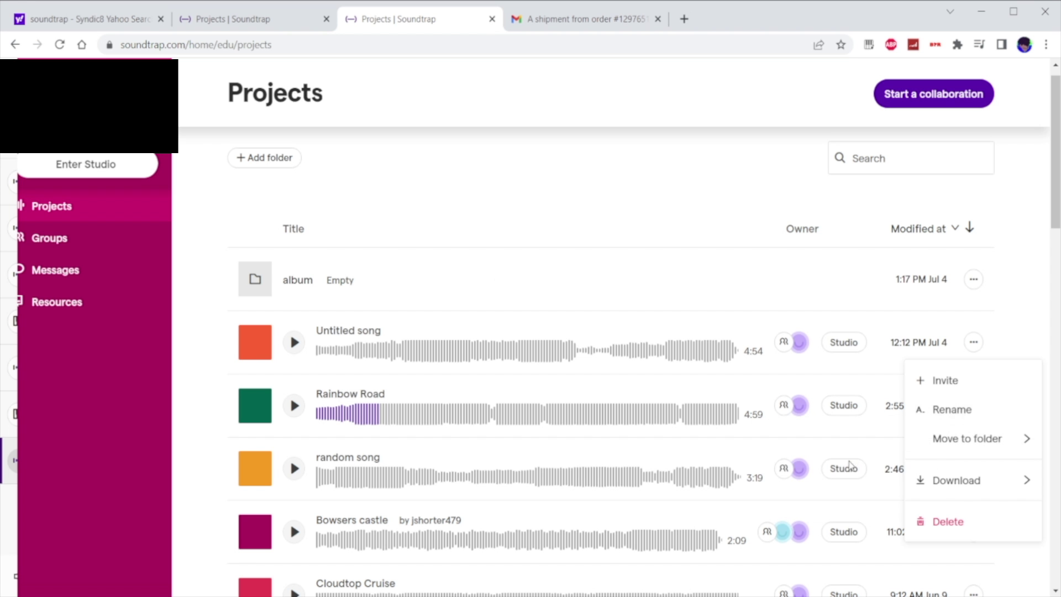
- Download the untitled song from the project list as an MP3 and close the e-mail browser tab
{"action": "mouse_move", "coordinate": [951, 447]}
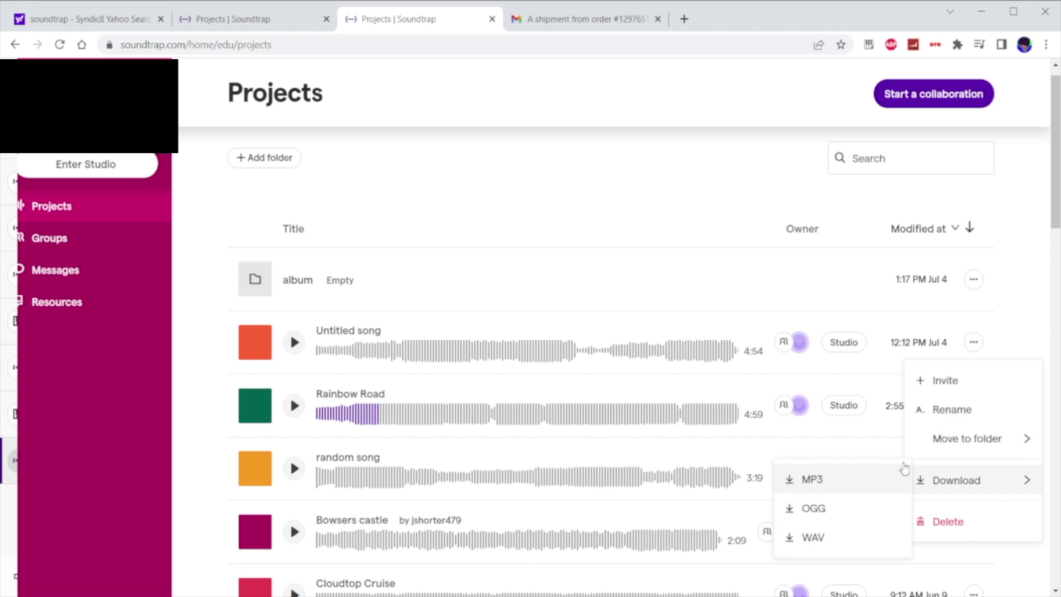
{"action": "left_click", "coordinate": [823, 467]}
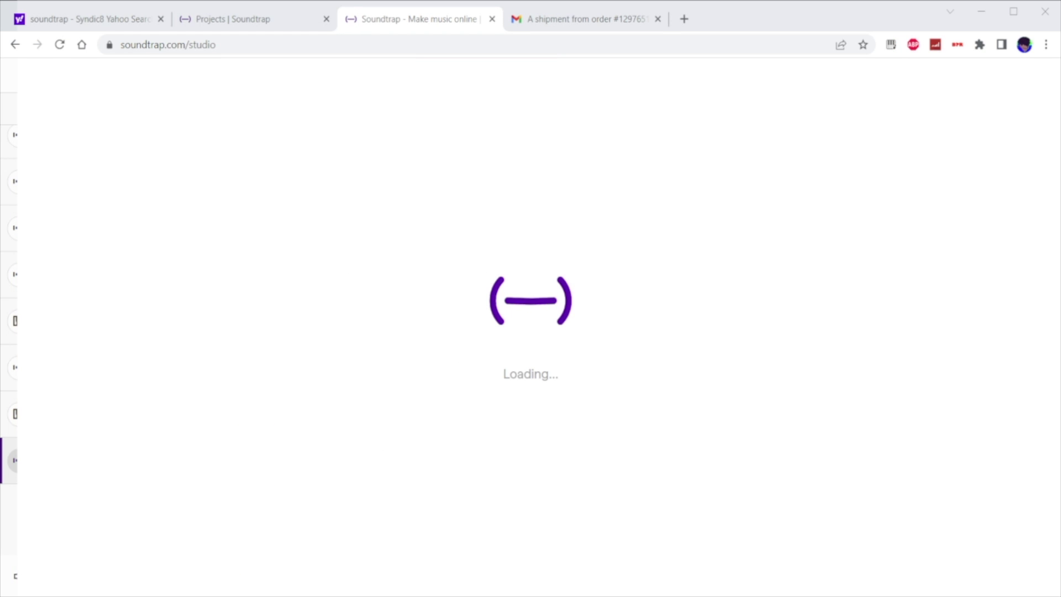
{"action": "left_click", "coordinate": [658, 19]}
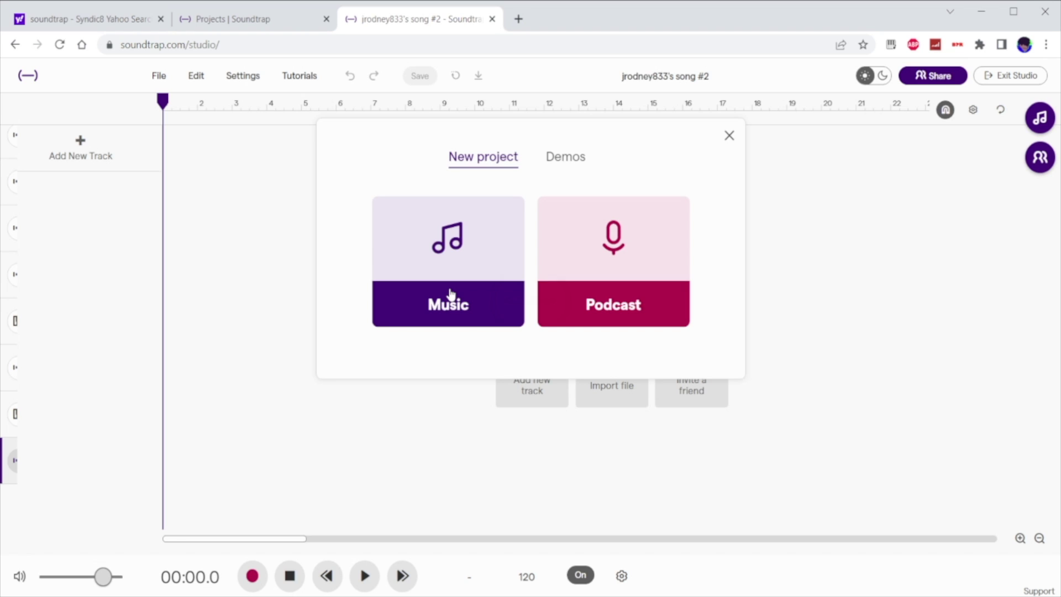
- Start a new music project with the loop library open, and set its tempo to 90 BPM with the metronome on
{"action": "left_click", "coordinate": [451, 293]}
{"action": "left_click", "coordinate": [1046, 123]}
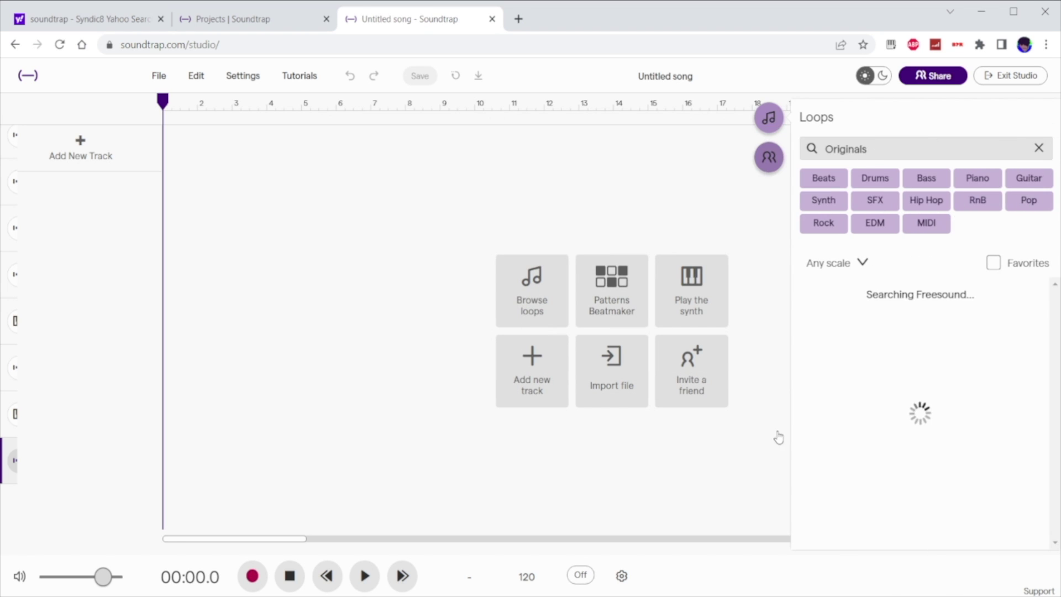
{"action": "left_click", "coordinate": [529, 576]}
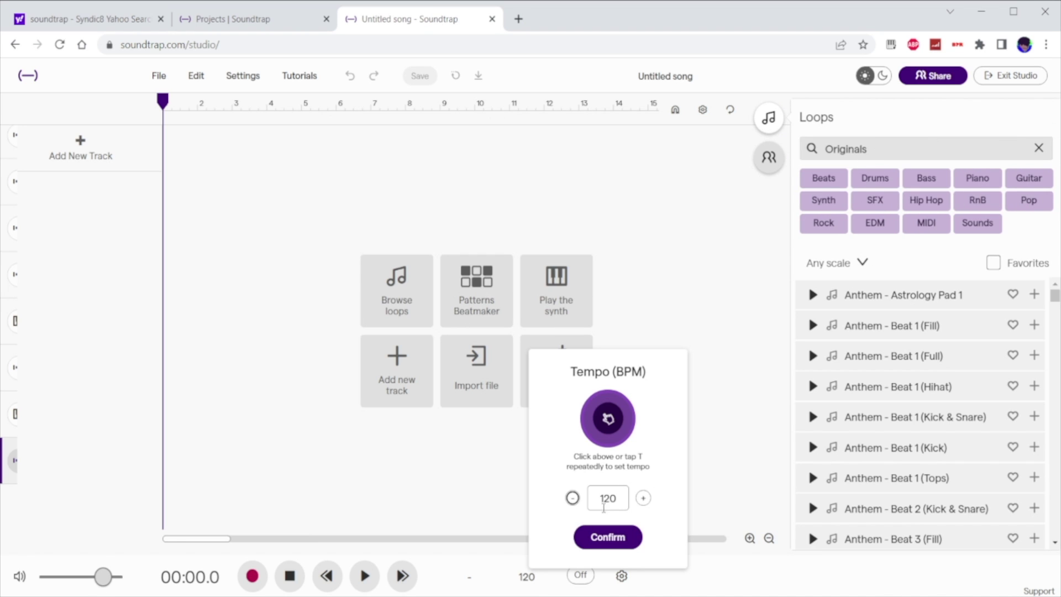
{"action": "left_click", "coordinate": [580, 575]}
{"action": "left_click", "coordinate": [527, 576]}
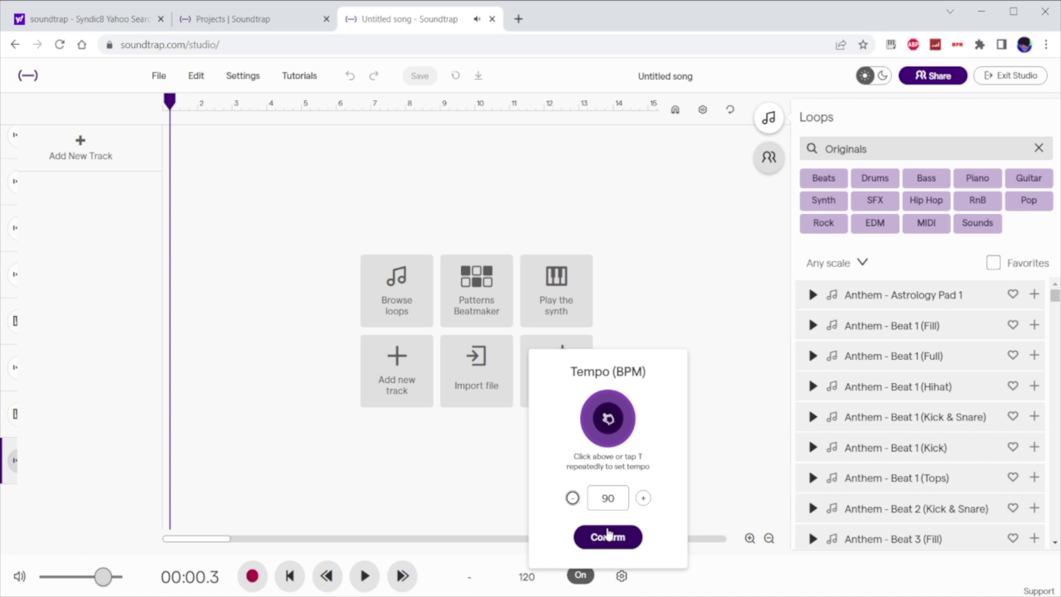
{"action": "left_click", "coordinate": [607, 534]}
- Change the metronome sound to Tick and switch the metronome off
{"action": "left_click", "coordinate": [622, 576]}
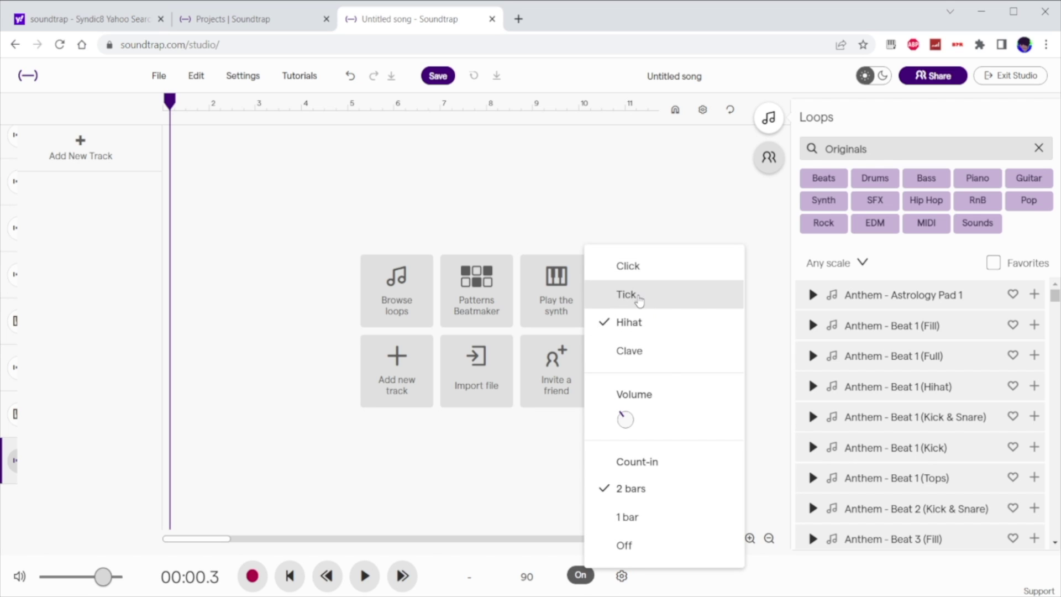
{"action": "left_click", "coordinate": [635, 294]}
{"action": "left_click", "coordinate": [621, 576]}
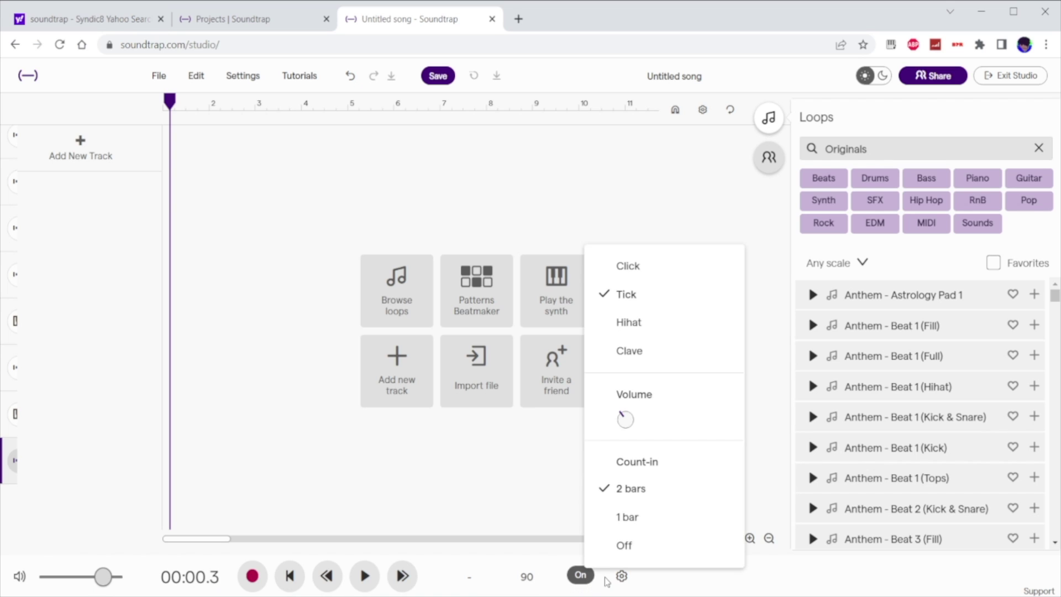
{"action": "left_click", "coordinate": [579, 576]}
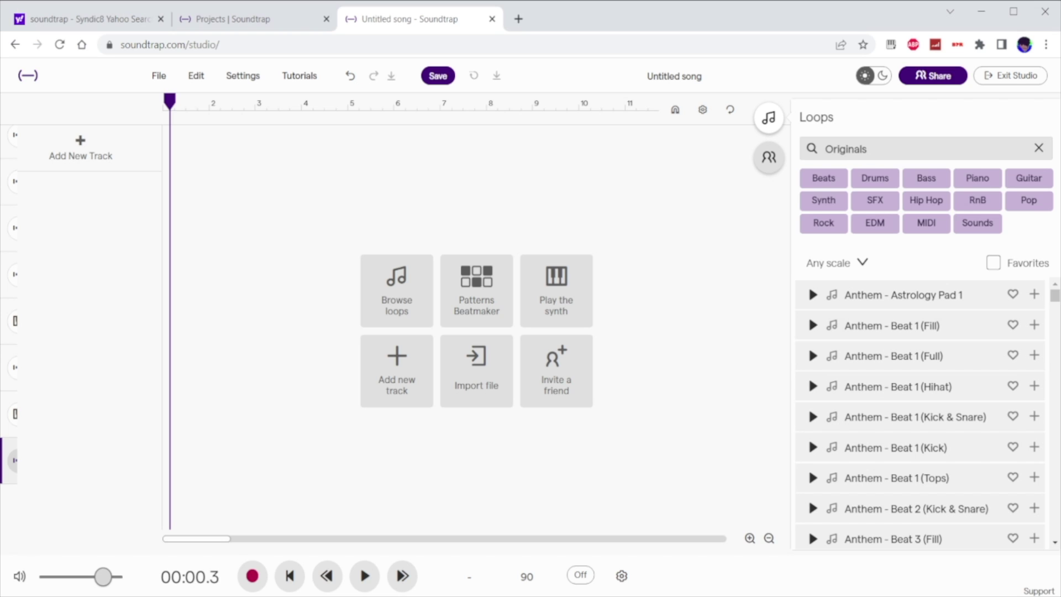
- Clear the Originals search and filter the loops by Piano, Pop and Hip Hop
{"action": "left_click", "coordinate": [1039, 148]}
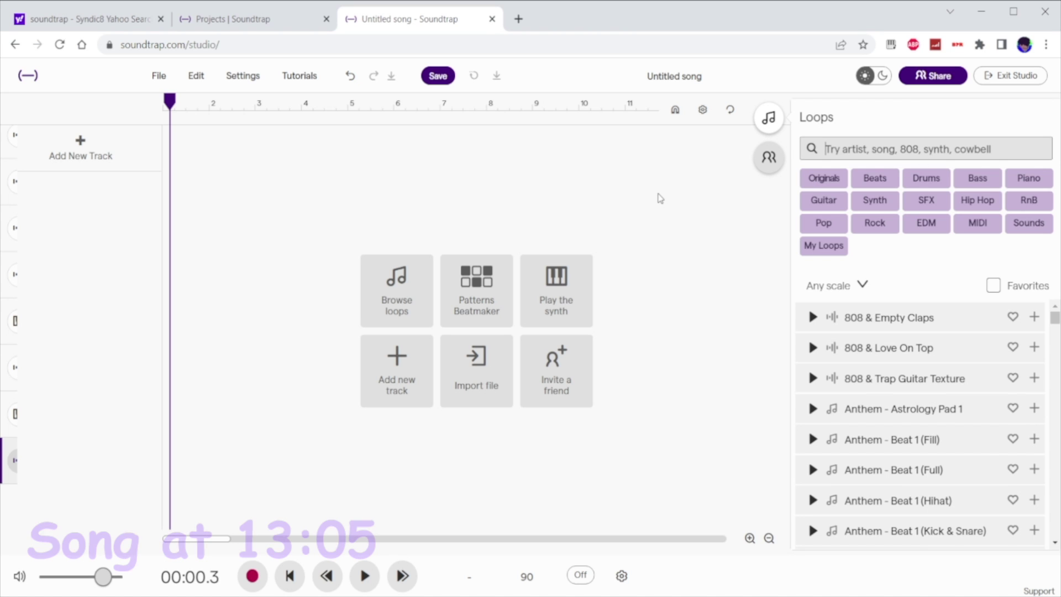
{"action": "left_click", "coordinate": [1027, 178]}
{"action": "left_click", "coordinate": [926, 200]}
{"action": "left_click", "coordinate": [813, 294]}
{"action": "left_click", "coordinate": [823, 200]}
- Audition several loops further down the filtered results, including Lucid - Piano Chords 16
{"action": "scroll", "coordinate": [811, 362], "scroll_direction": "down", "scroll_amount": 10}
{"action": "left_click", "coordinate": [812, 457]}
{"action": "scroll", "coordinate": [812, 458], "scroll_direction": "down", "scroll_amount": 5}
{"action": "left_click", "coordinate": [813, 359]}
{"action": "scroll", "coordinate": [812, 359], "scroll_direction": "down", "scroll_amount": 15}
{"action": "left_click", "coordinate": [813, 314]}
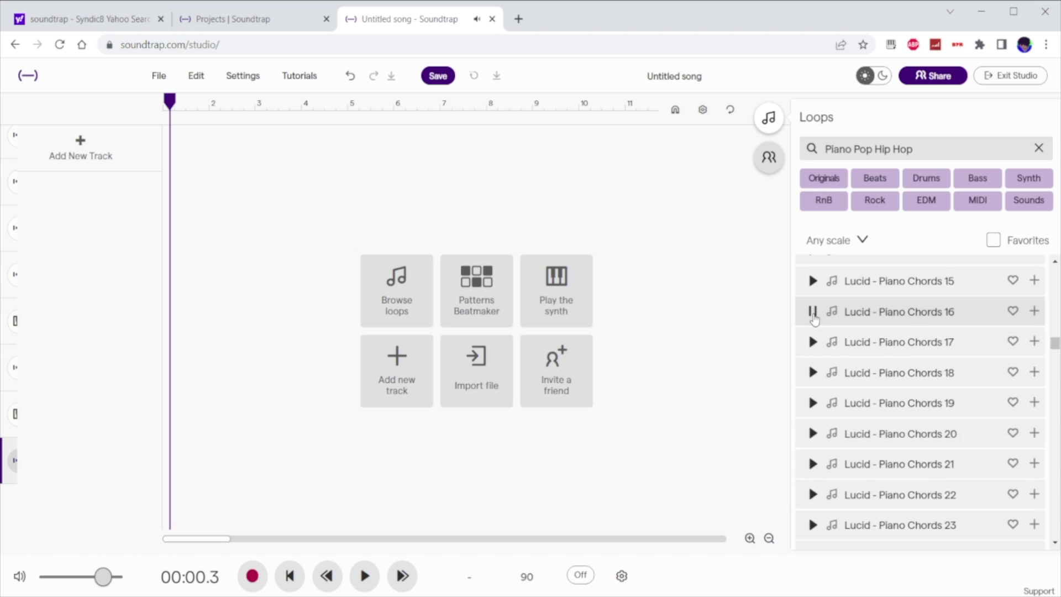
- Audition more of the filtered piano loops and place Lucid - Wurly Chords 01 at the start of the timeline
{"action": "scroll", "coordinate": [812, 332], "scroll_direction": "down", "scroll_amount": 3}
{"action": "left_click", "coordinate": [812, 337]}
{"action": "scroll", "coordinate": [812, 343], "scroll_direction": "down", "scroll_amount": 3}
{"action": "left_click", "coordinate": [812, 274]}
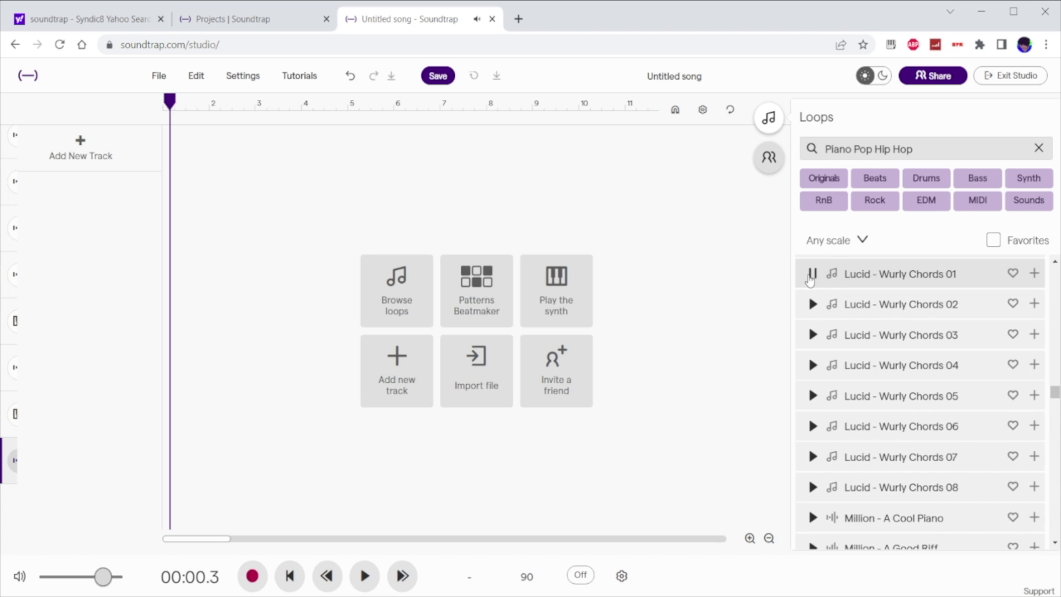
{"action": "left_click_drag", "start_coordinate": [810, 280], "coordinate": [233, 122]}
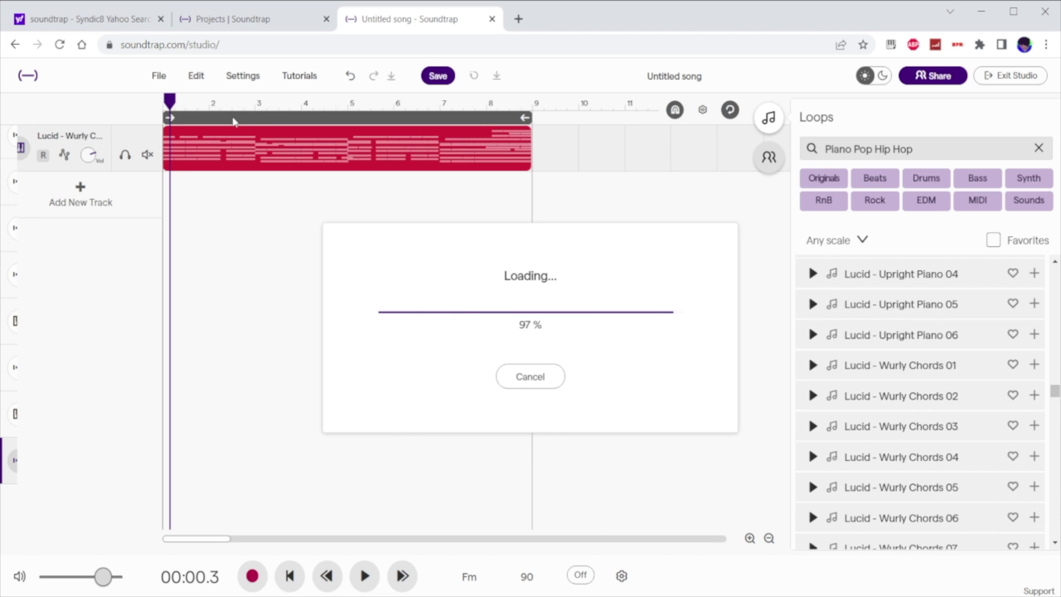
- Turn off the loop cycle, play the Wurly Chords region and extend it to bar 17
{"action": "left_click", "coordinate": [233, 119]}
{"action": "key", "text": "space"}
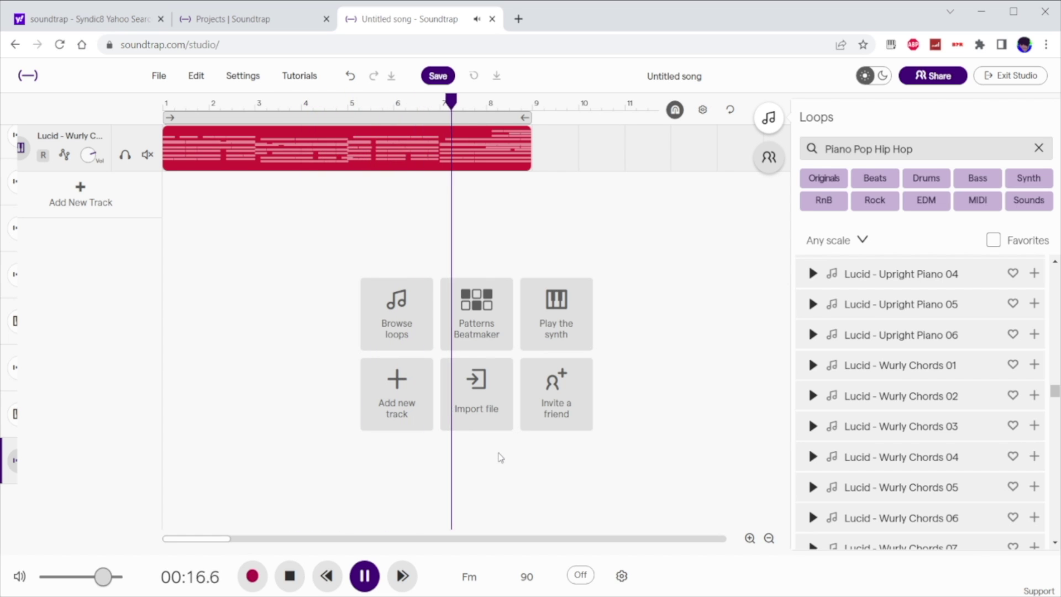
{"action": "left_click_drag", "start_coordinate": [450, 166], "coordinate": [532, 159]}
{"action": "key", "text": "space"}
- Audition several loops further down the Piano Pop Hip Hop results, including Piano - Blazin Bright
{"action": "scroll", "coordinate": [812, 420], "scroll_direction": "down", "scroll_amount": 3}
{"action": "left_click", "coordinate": [813, 434]}
{"action": "scroll", "coordinate": [812, 436], "scroll_direction": "down", "scroll_amount": 3}
{"action": "left_click", "coordinate": [811, 459]}
{"action": "scroll", "coordinate": [811, 442], "scroll_direction": "down", "scroll_amount": 9}
{"action": "left_click", "coordinate": [812, 353]}
{"action": "scroll", "coordinate": [811, 412], "scroll_direction": "down", "scroll_amount": 18}
{"action": "left_click", "coordinate": [812, 358]}
- Change the loop search to Piano Synth and audition several of the matching loops
{"action": "left_click", "coordinate": [956, 151]}
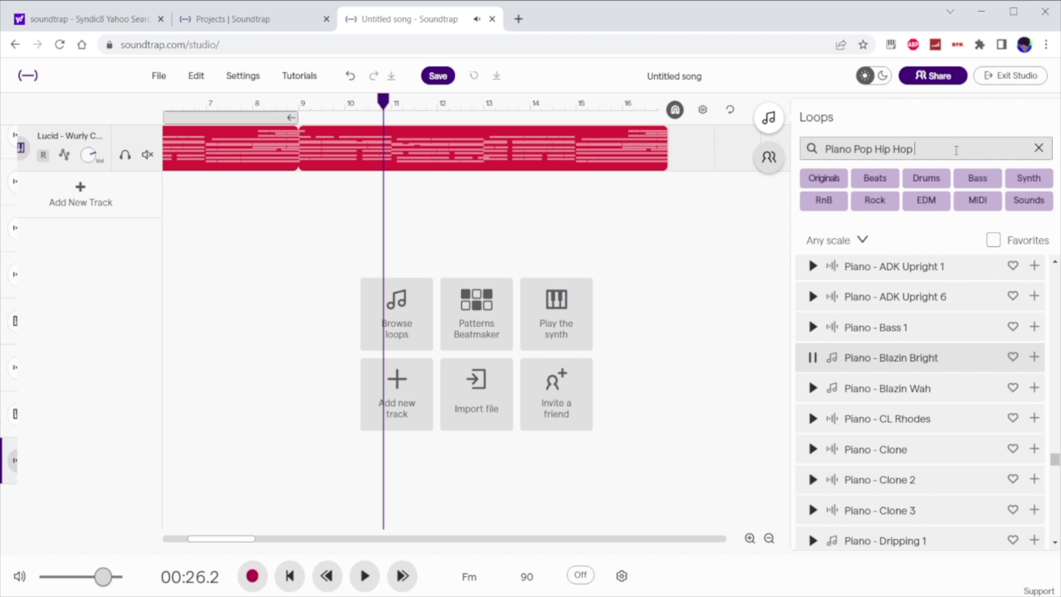
{"action": "key", "text": "BackSpace"}
{"action": "key", "text": "BackSpace"}
{"action": "key", "text": "BackSpace"}
{"action": "key", "text": "BackSpace"}
{"action": "key", "text": "BackSpace"}
{"action": "key", "text": "BackSpace"}
{"action": "key", "text": "BackSpace"}
{"action": "key", "text": "BackSpace"}
{"action": "key", "text": "BackSpace"}
{"action": "key", "text": "BackSpace"}
{"action": "key", "text": "BackSpace"}
{"action": "key", "text": "BackSpace"}
{"action": "scroll", "coordinate": [808, 387], "scroll_direction": "down", "scroll_amount": 5}
{"action": "type", "text": "Synth"}
{"action": "scroll", "coordinate": [807, 506], "scroll_direction": "down", "scroll_amount": 5}
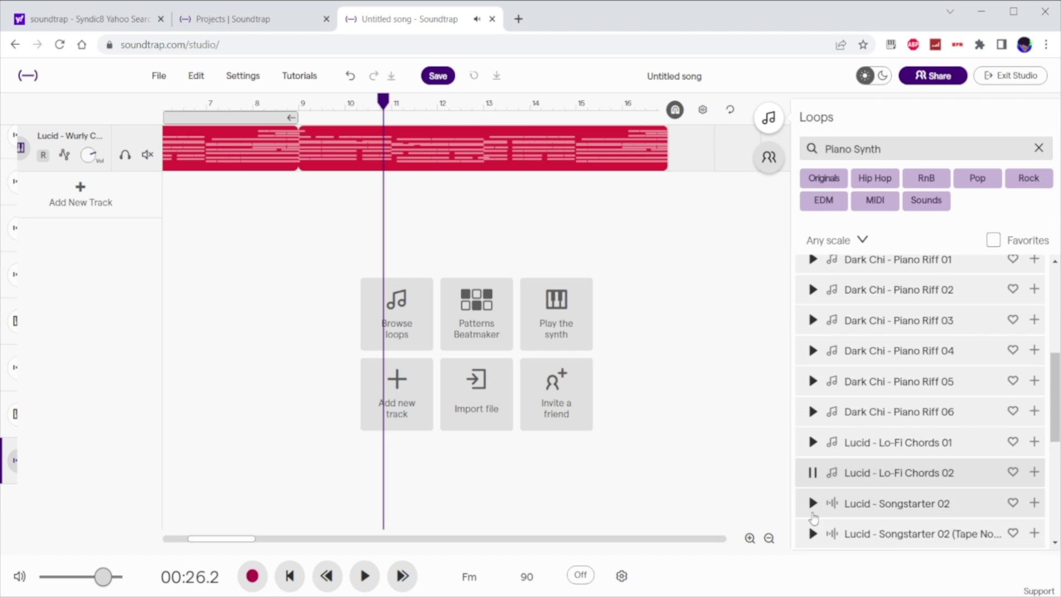
{"action": "scroll", "coordinate": [814, 517], "scroll_direction": "down", "scroll_amount": 5}
{"action": "left_click", "coordinate": [810, 370]}
{"action": "scroll", "coordinate": [811, 431], "scroll_direction": "down", "scroll_amount": 3}
{"action": "left_click", "coordinate": [812, 464]}
- Filter the loops by Piano and Pop, and place Atlantis - Piano Chords 01 at bar 9 with its track volume adjusted
{"action": "left_click", "coordinate": [1039, 149]}
{"action": "left_click", "coordinate": [1029, 179]}
{"action": "left_click", "coordinate": [926, 200]}
{"action": "scroll", "coordinate": [813, 346], "scroll_direction": "down", "scroll_amount": 4}
{"action": "left_click", "coordinate": [812, 337]}
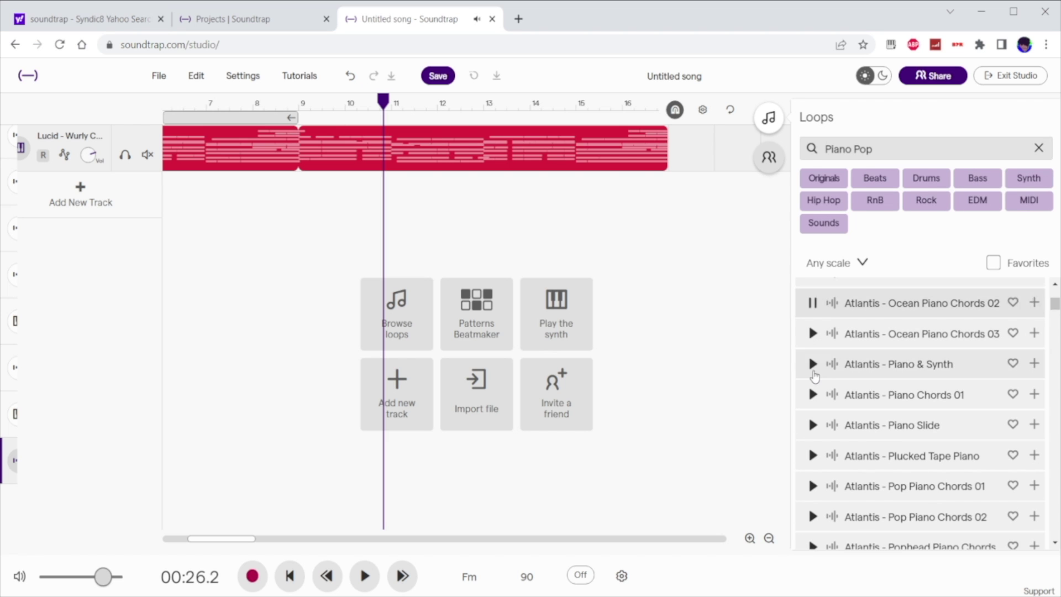
{"action": "left_click_drag", "start_coordinate": [812, 394], "coordinate": [309, 194]}
{"action": "left_click_drag", "start_coordinate": [85, 195], "coordinate": [84, 203]}
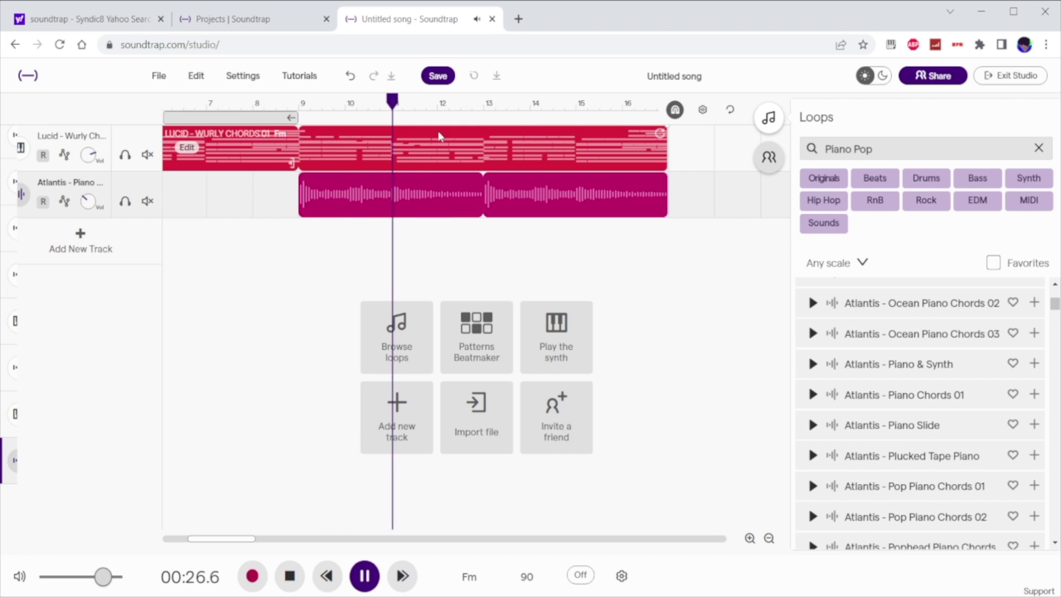
{"action": "key", "text": "space"}
- Search the loops for Drums and place Drums - Vintage 18 on a new track at bar 13
{"action": "left_click", "coordinate": [1039, 148]}
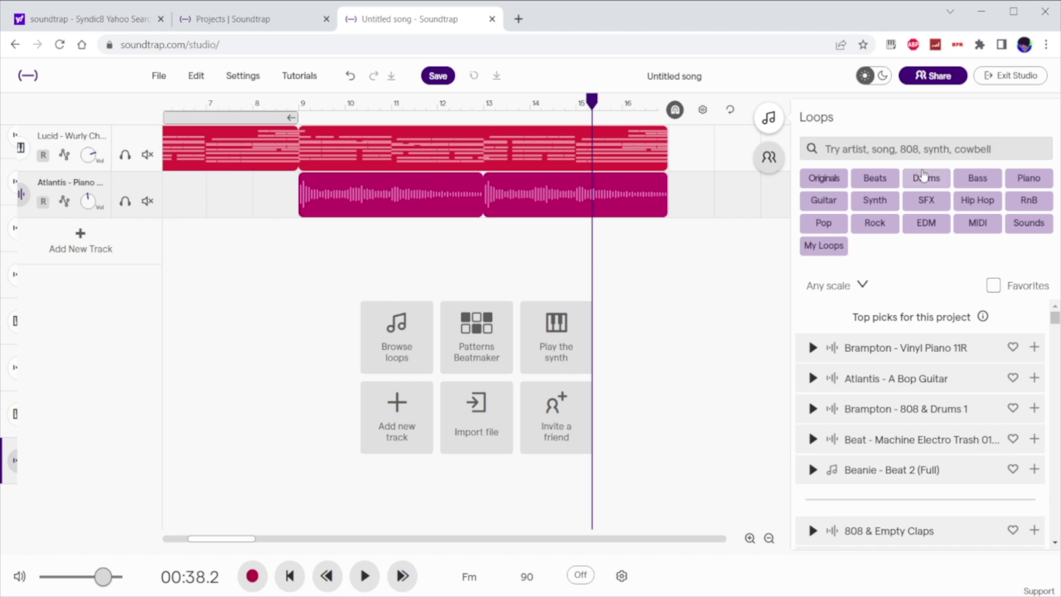
{"action": "type", "text": "Drums"}
{"action": "left_click", "coordinate": [812, 386]}
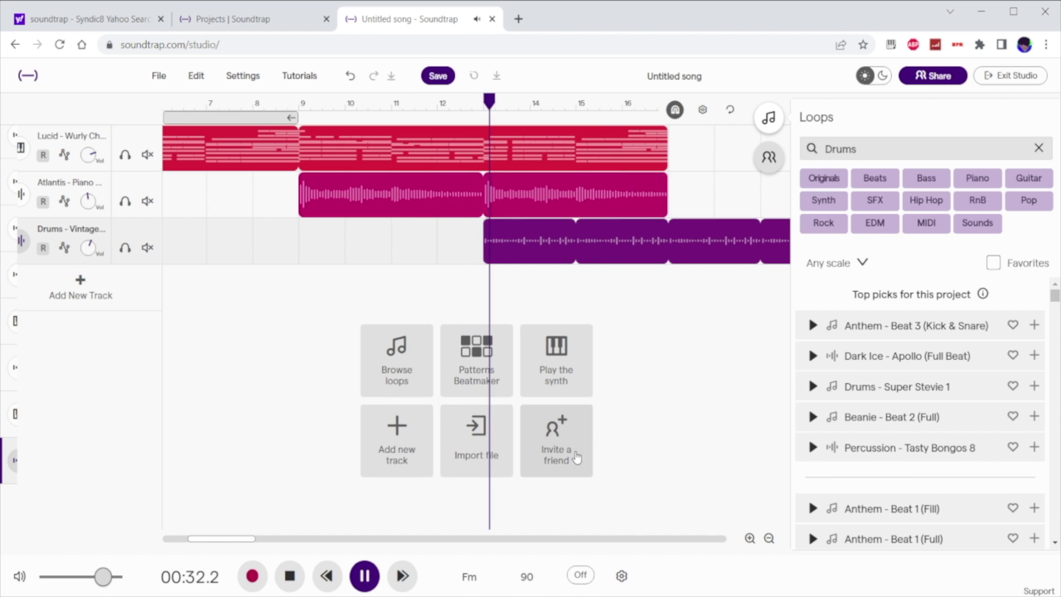
- Extend the Wurly Chords, Atlantis piano and Vintage drums regions to bar 25 and play them back
{"action": "left_click_drag", "start_coordinate": [430, 195], "coordinate": [533, 194]}
{"action": "left_click_drag", "start_coordinate": [341, 135], "coordinate": [712, 143]}
{"action": "left_click_drag", "start_coordinate": [511, 180], "coordinate": [699, 193]}
{"action": "left_click_drag", "start_coordinate": [510, 225], "coordinate": [698, 233]}
{"action": "key", "text": "space"}
{"action": "scroll", "coordinate": [602, 251], "scroll_direction": "left", "scroll_amount": 8}
{"action": "scroll", "coordinate": [602, 251], "scroll_direction": "right", "scroll_amount": 1}
{"action": "left_click", "coordinate": [249, 113]}
{"action": "key", "text": "space"}
{"action": "scroll", "coordinate": [397, 245], "scroll_direction": "right", "scroll_amount": 1}
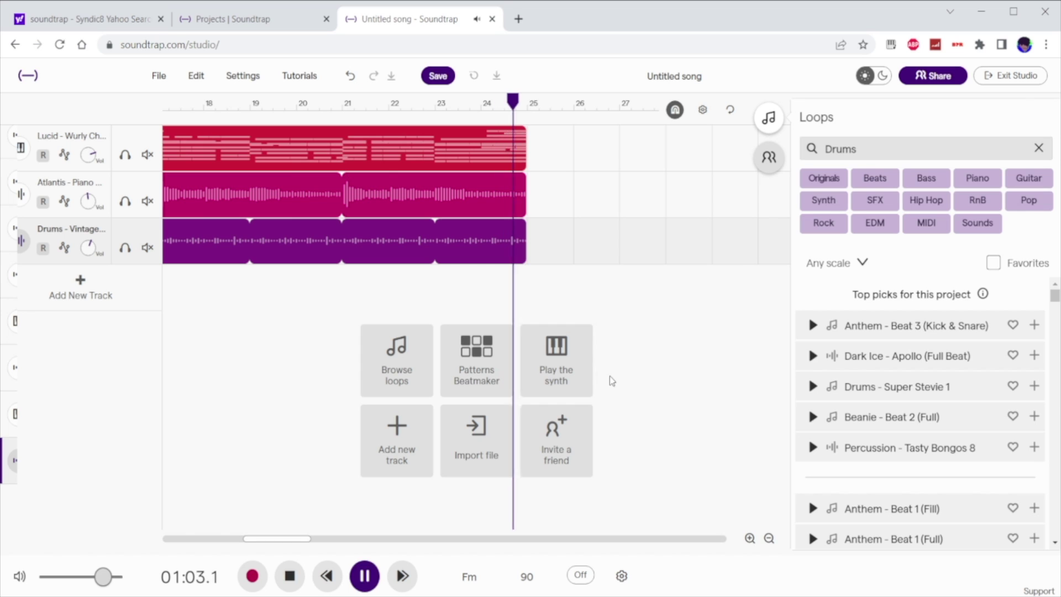
{"action": "key", "text": "space"}
- Audition Drums - Super Stevie 1, place it on a new track at bar 25 and play the transition
{"action": "left_click", "coordinate": [812, 386]}
{"action": "left_click_drag", "start_coordinate": [835, 386], "coordinate": [534, 288]}
{"action": "left_click", "coordinate": [481, 106]}
{"action": "left_click", "coordinate": [364, 576]}
{"action": "left_click", "coordinate": [364, 576]}
- Filter the loops by Synth and Pop, audition several, and place Synth - Urban Choir on a new track at bar 25
{"action": "left_click", "coordinate": [1038, 148]}
{"action": "left_click", "coordinate": [887, 202]}
{"action": "left_click", "coordinate": [813, 356]}
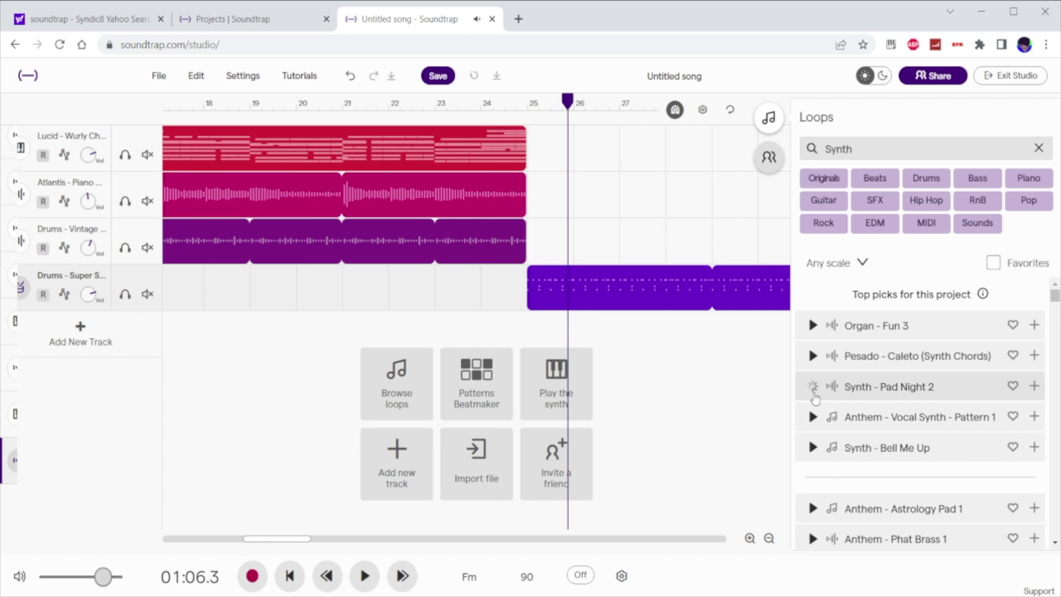
{"action": "left_click", "coordinate": [812, 445]}
{"action": "left_click", "coordinate": [810, 331]}
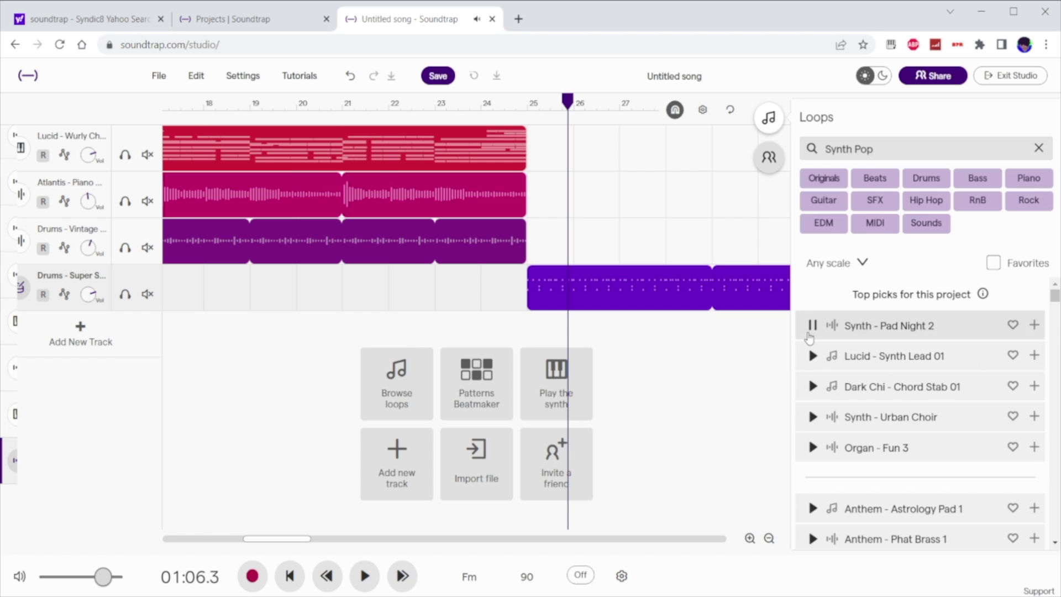
{"action": "left_click", "coordinate": [812, 356]}
{"action": "left_click", "coordinate": [812, 386]}
{"action": "left_click", "coordinate": [812, 416]}
{"action": "left_click_drag", "start_coordinate": [834, 416], "coordinate": [538, 325]}
{"action": "left_click", "coordinate": [505, 103]}
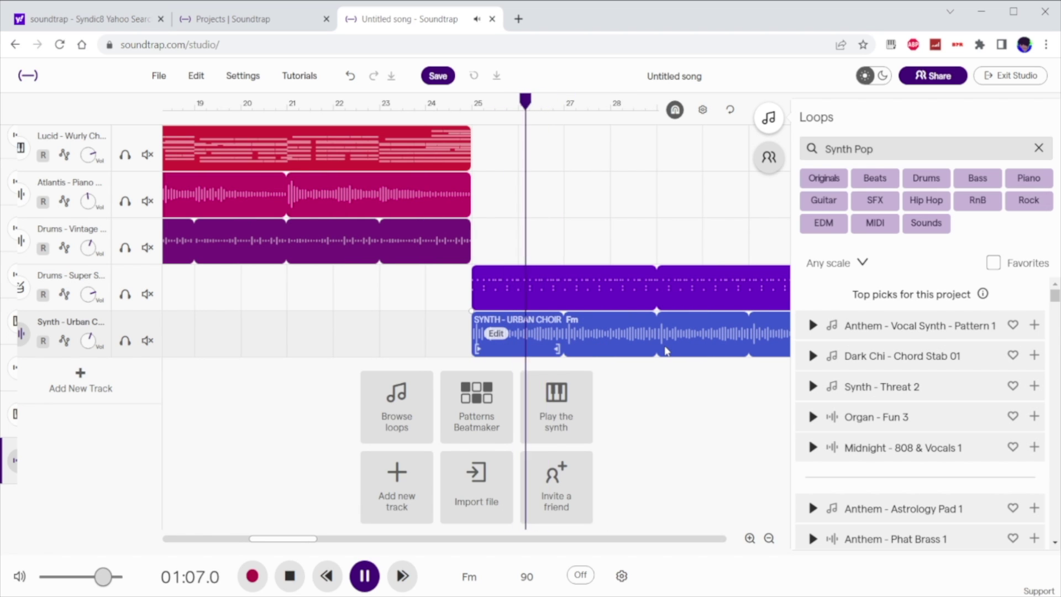
- Audition the Synth Pop top picks, including Synth - Threat 2 and Dark Chi - Chord Stab 01
{"action": "left_click", "coordinate": [812, 416]}
{"action": "left_click", "coordinate": [812, 386]}
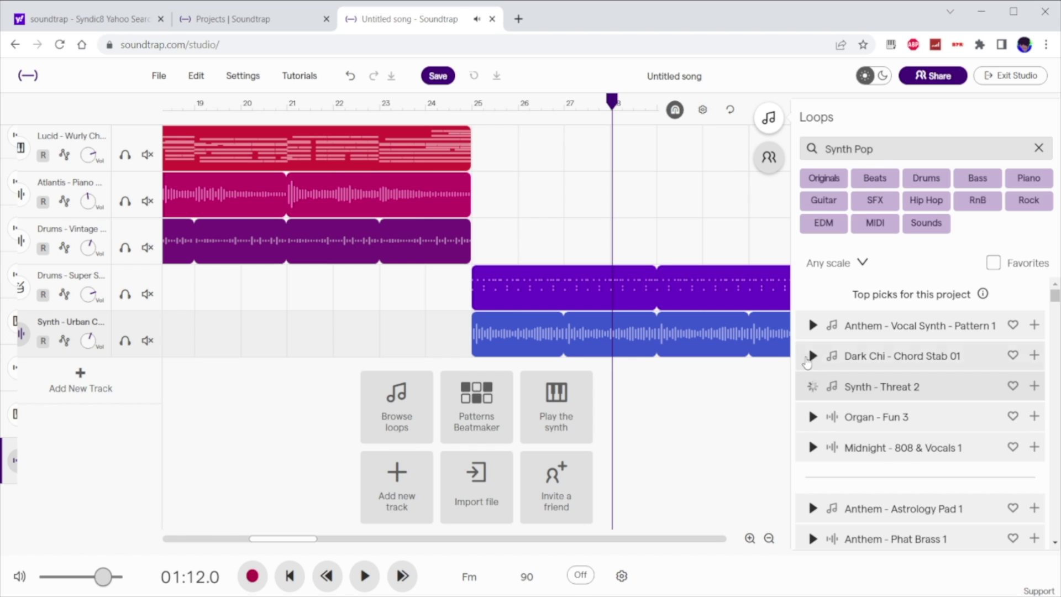
{"action": "left_click", "coordinate": [812, 355]}
{"action": "left_click", "coordinate": [813, 325]}
- Clear the loop search and add Guitar - Frooshy on a new track starting at bar 26 with its volume raised
{"action": "left_click", "coordinate": [1038, 148]}
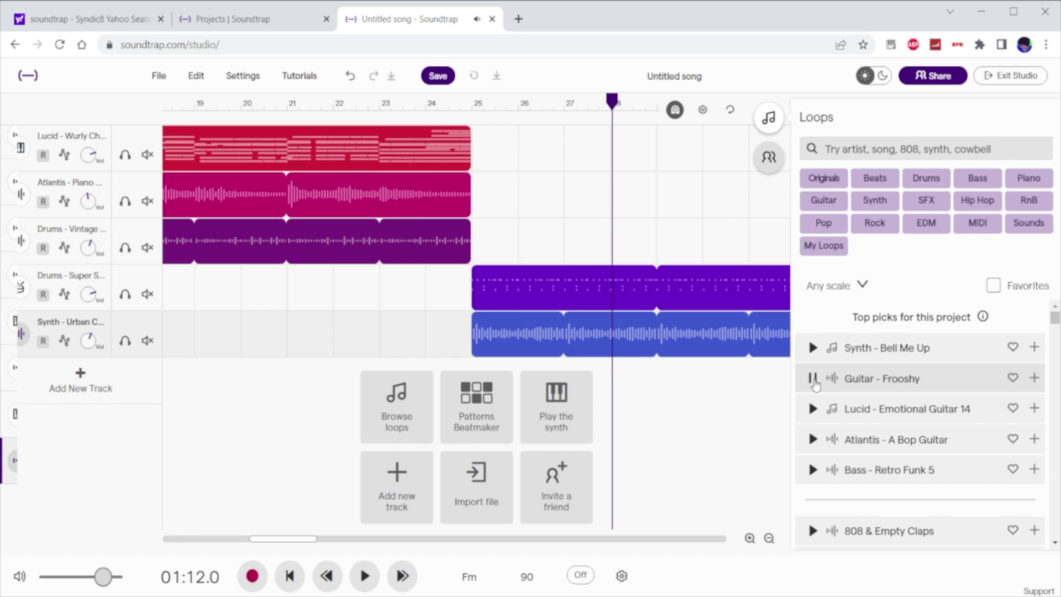
{"action": "left_click_drag", "start_coordinate": [873, 382], "coordinate": [569, 381]}
{"action": "left_click", "coordinate": [457, 103]}
{"action": "left_click", "coordinate": [367, 577]}
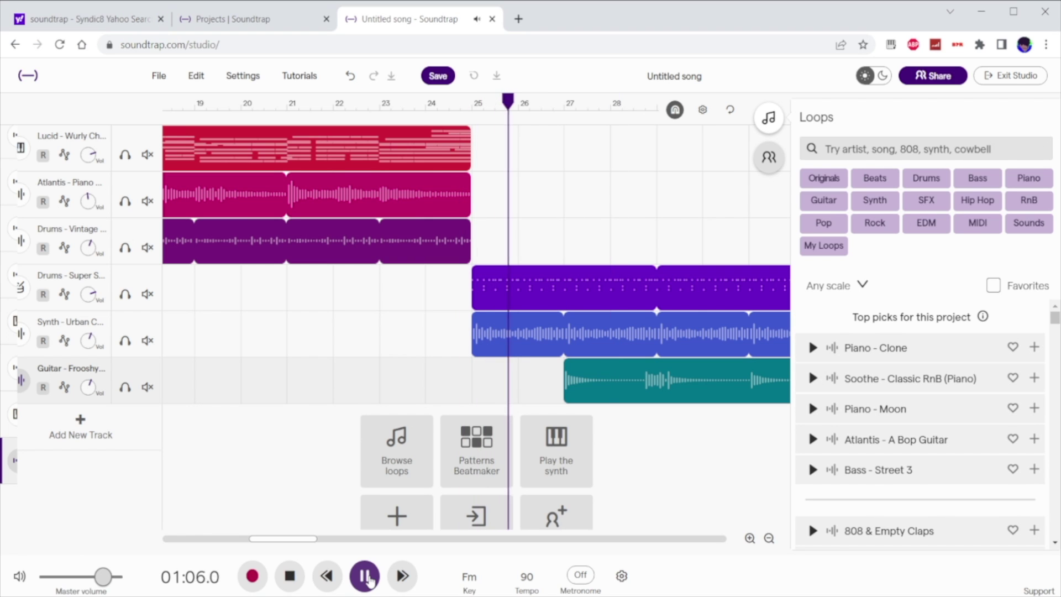
{"action": "left_click", "coordinate": [509, 106]}
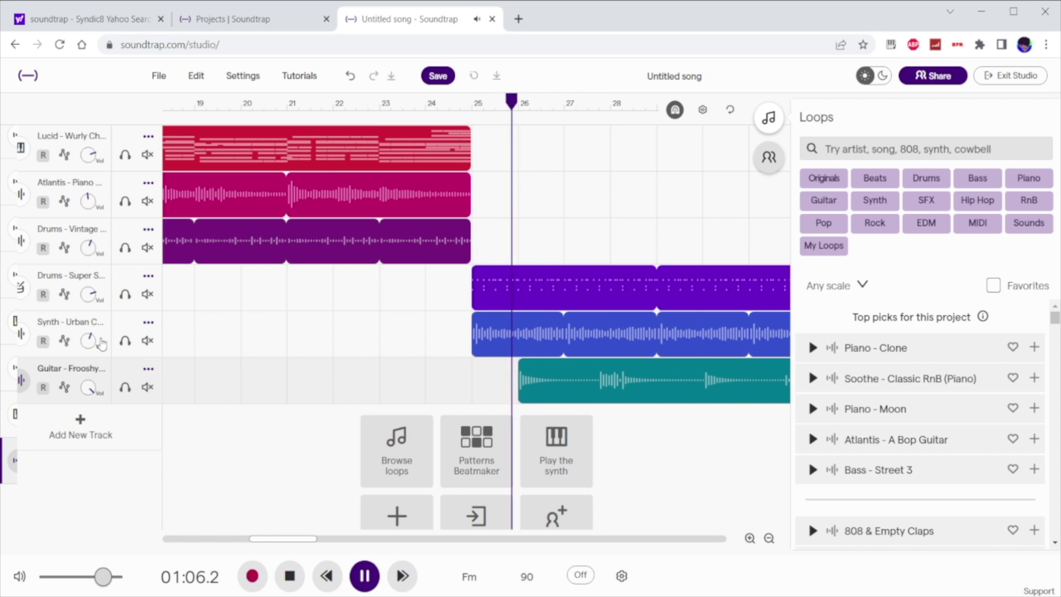
{"action": "scroll", "coordinate": [677, 502], "scroll_direction": "right", "scroll_amount": 3}
{"action": "left_click", "coordinate": [349, 103]}
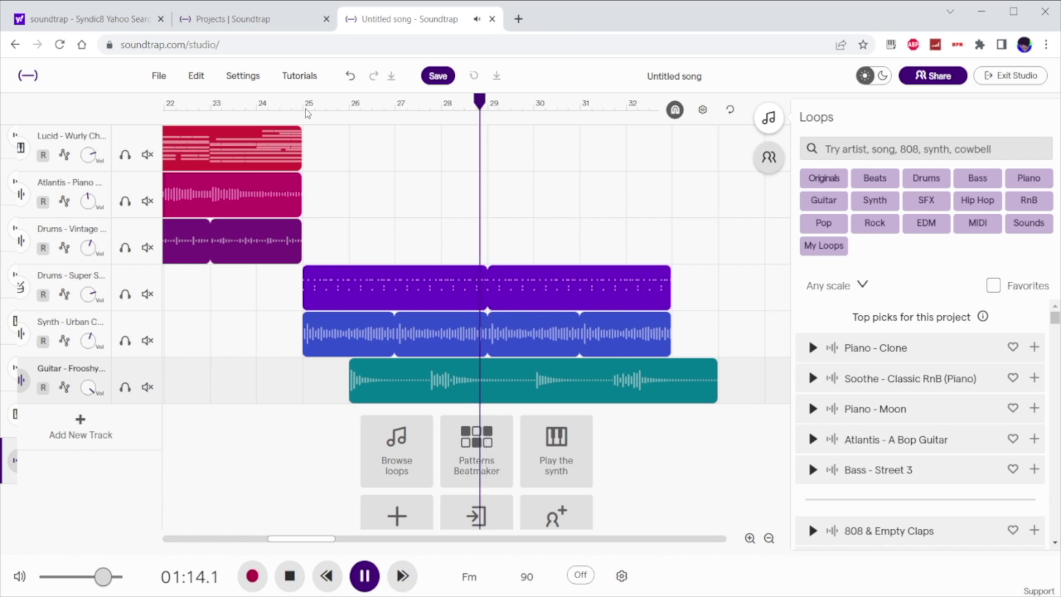
- Duplicate the Guitar - Frooshy track and move the copied region to start at bar 27
{"action": "left_click", "coordinate": [295, 107]}
{"action": "right_click", "coordinate": [157, 367]}
{"action": "left_click", "coordinate": [193, 420]}
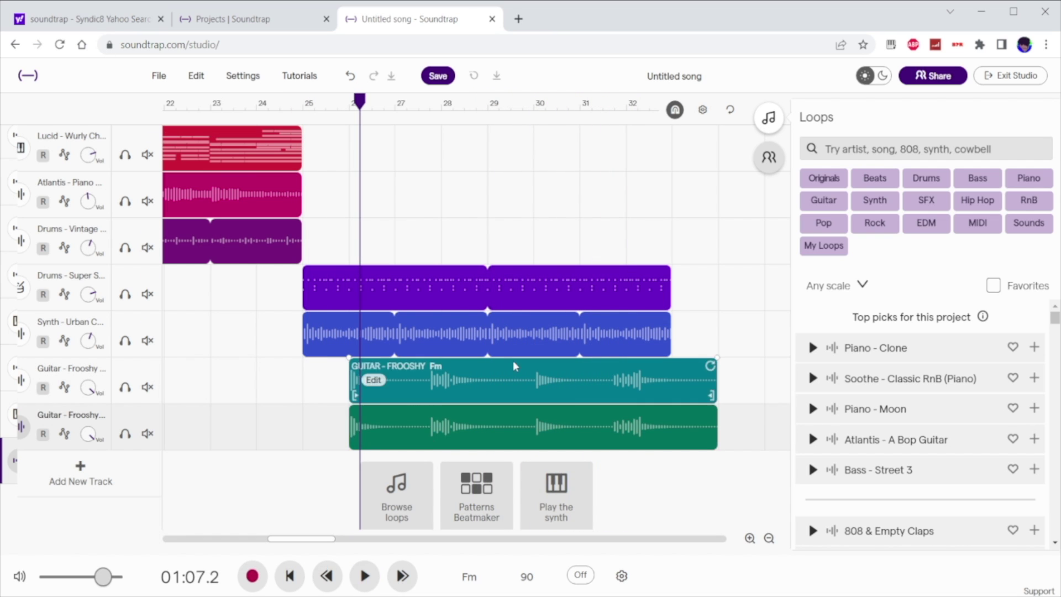
{"action": "left_click_drag", "start_coordinate": [513, 420], "coordinate": [559, 420]}
{"action": "left_click", "coordinate": [328, 107]}
{"action": "left_click", "coordinate": [327, 105]}
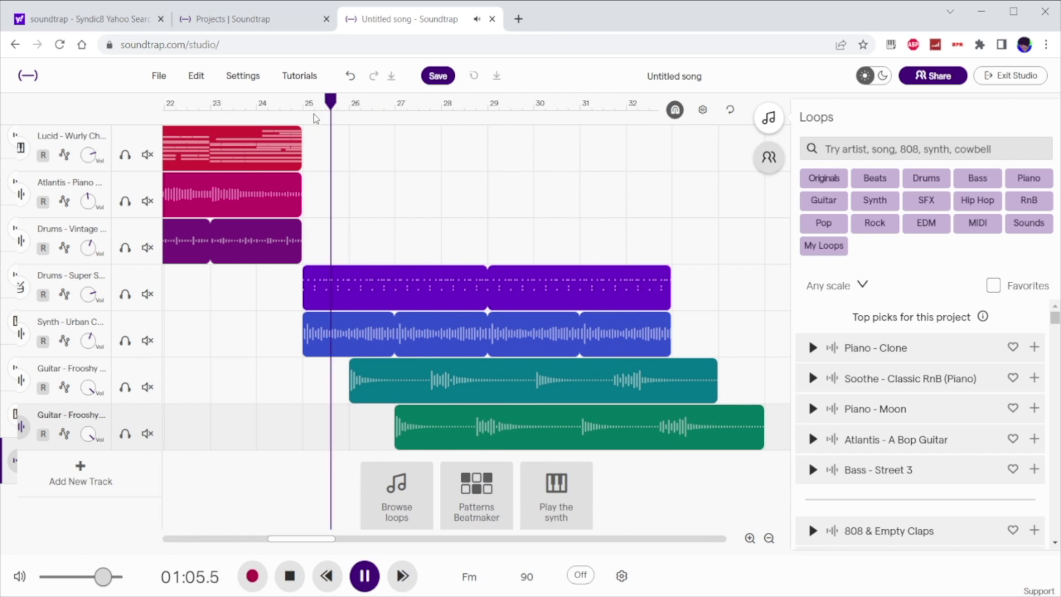
- Fine-tune the copied Guitar - Frooshy regions against the drums and synth, playing the section back
{"action": "key", "text": "space"}
{"action": "scroll", "coordinate": [498, 446], "scroll_direction": "up", "scroll_amount": 5}
{"action": "mouse_move", "coordinate": [397, 442]}
{"action": "left_mouse_down"}
{"action": "mouse_move", "coordinate": [489, 444]}
{"action": "mouse_move", "coordinate": [410, 442]}
{"action": "left_mouse_up"}
{"action": "key", "text": "space"}
{"action": "key", "text": "space"}
{"action": "left_click", "coordinate": [294, 110]}
{"action": "key", "text": "space"}
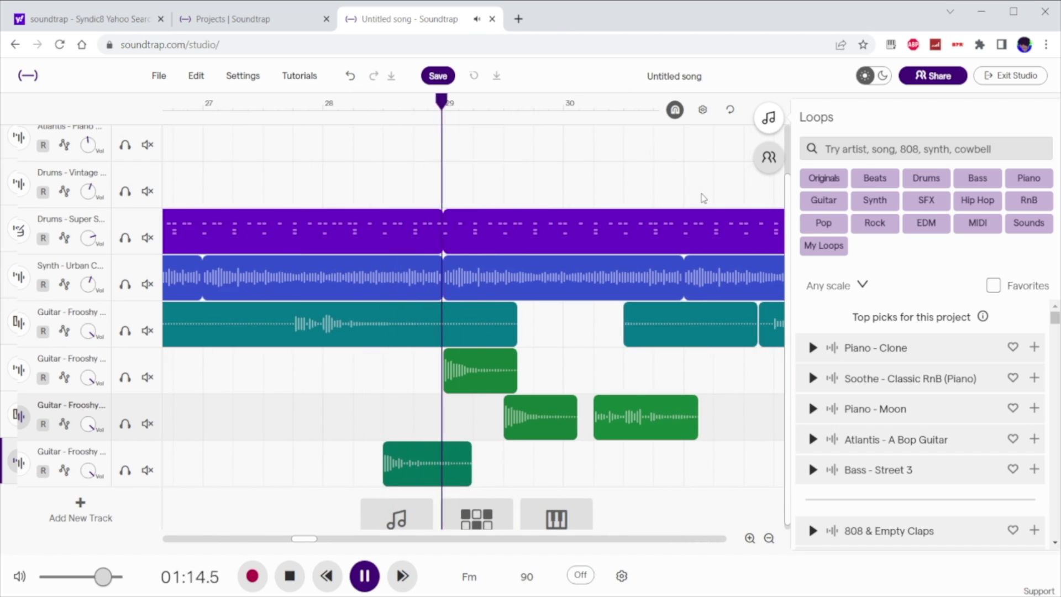
{"action": "left_click_drag", "start_coordinate": [498, 416], "coordinate": [573, 416]}
{"action": "key", "text": "space"}
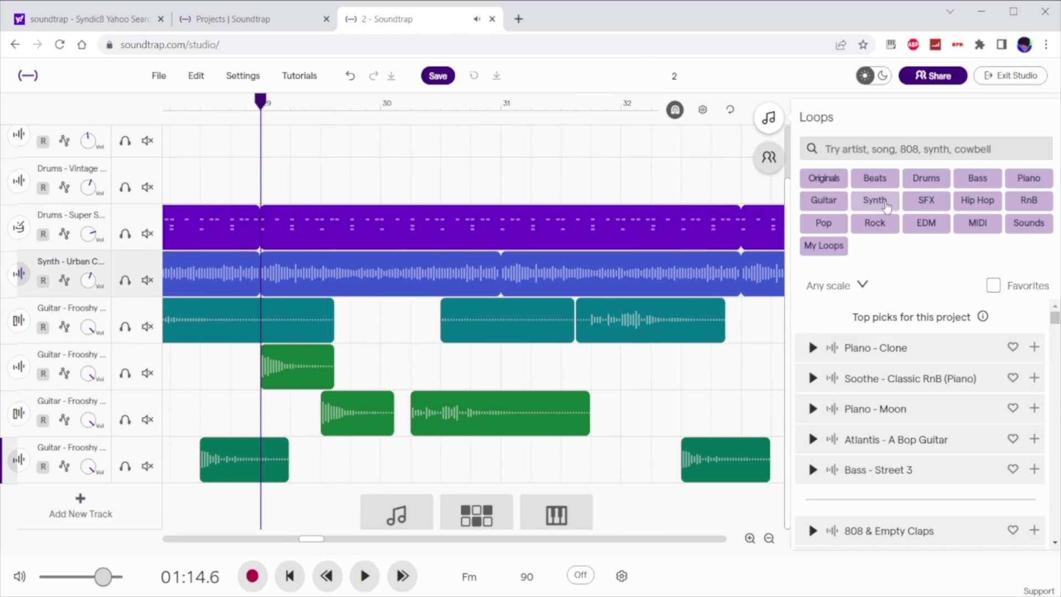
- Filter the loops by Synth and Pop again and audition several of the top picks
{"action": "left_click", "coordinate": [884, 203]}
{"action": "left_click", "coordinate": [812, 386]}
{"action": "left_click", "coordinate": [812, 416]}
{"action": "left_click", "coordinate": [1028, 200]}
{"action": "left_click", "coordinate": [812, 386]}
{"action": "left_click", "coordinate": [813, 416]}
{"action": "left_click", "coordinate": [812, 447]}
- Filter the loops by Piano and RnB, audition the top picks, and place Piano - Moon on a new track at bar 29
{"action": "left_click", "coordinate": [1039, 148]}
{"action": "left_click", "coordinate": [1027, 176]}
{"action": "left_click", "coordinate": [926, 200]}
{"action": "left_click", "coordinate": [811, 303]}
{"action": "left_click", "coordinate": [810, 334]}
{"action": "left_click", "coordinate": [810, 363]}
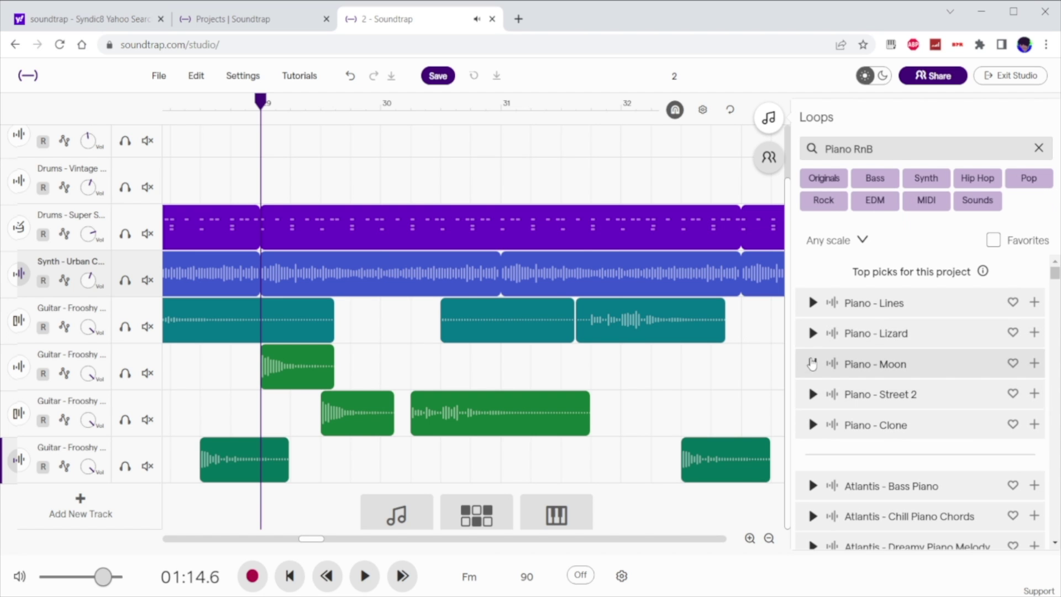
{"action": "left_click_drag", "start_coordinate": [810, 363], "coordinate": [266, 505]}
- Play back the arrangement through to bar 36
{"action": "key", "text": "space"}
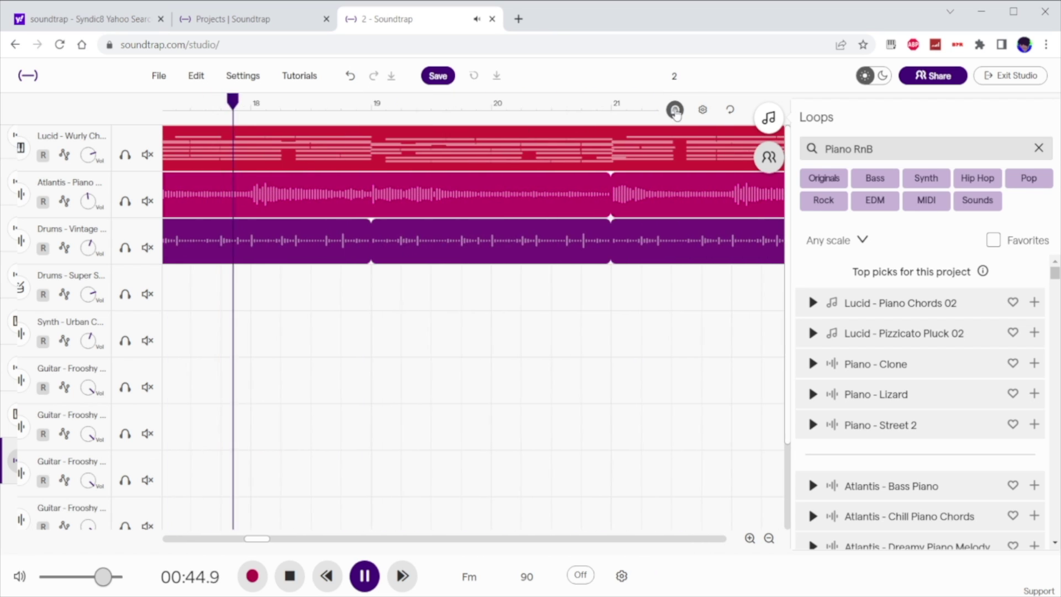
{"action": "left_click", "coordinate": [702, 110]}
{"action": "left_click", "coordinate": [934, 121]}
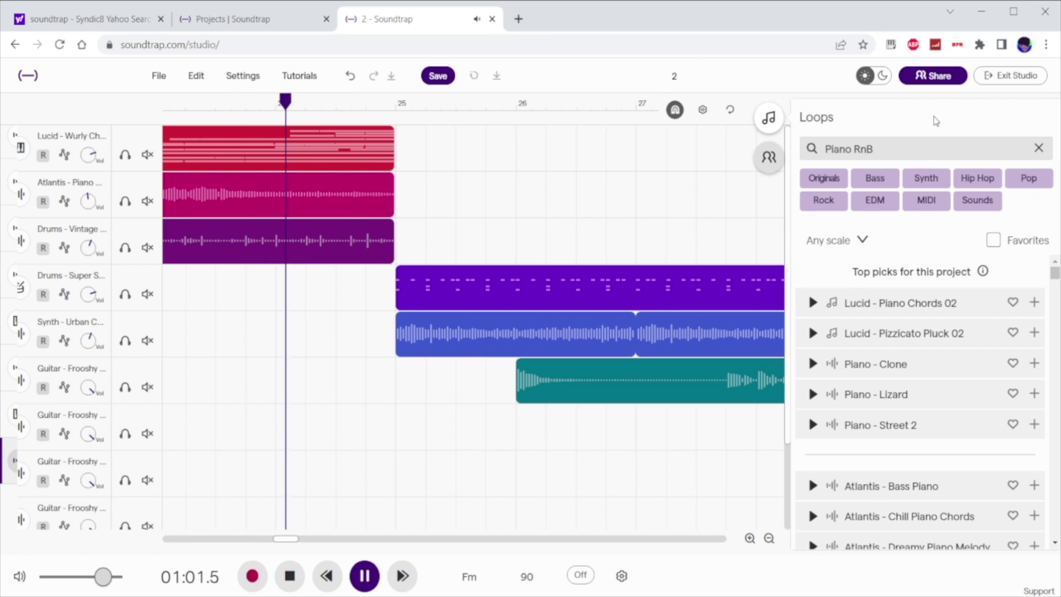
{"action": "scroll", "coordinate": [587, 310], "scroll_direction": "down", "scroll_amount": 2}
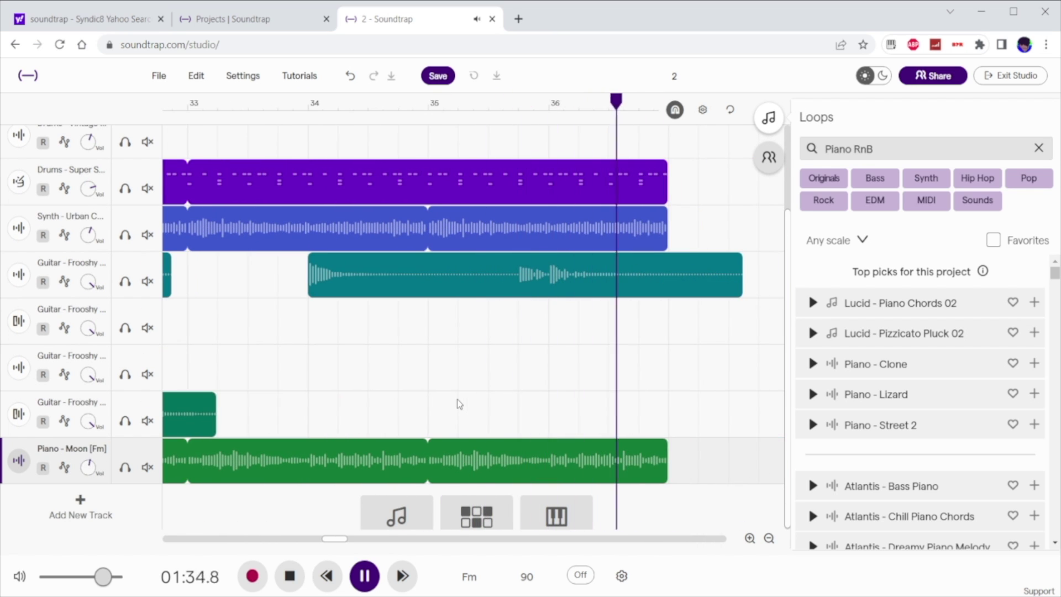
- Shorten the Piano - Moon and Synth - Urban Choir regions to end at bar 35, and move the last guitar region to start there
{"action": "key", "text": "space"}
{"action": "left_click_drag", "start_coordinate": [618, 440], "coordinate": [421, 442]}
{"action": "left_click_drag", "start_coordinate": [442, 291], "coordinate": [561, 294]}
{"action": "left_click_drag", "start_coordinate": [659, 238], "coordinate": [418, 238]}
- Play back the section's ending from bar 34 and shorten the Drums - Super Stevie region to end just before bar 37
{"action": "left_click", "coordinate": [308, 106]}
{"action": "key", "text": "space"}
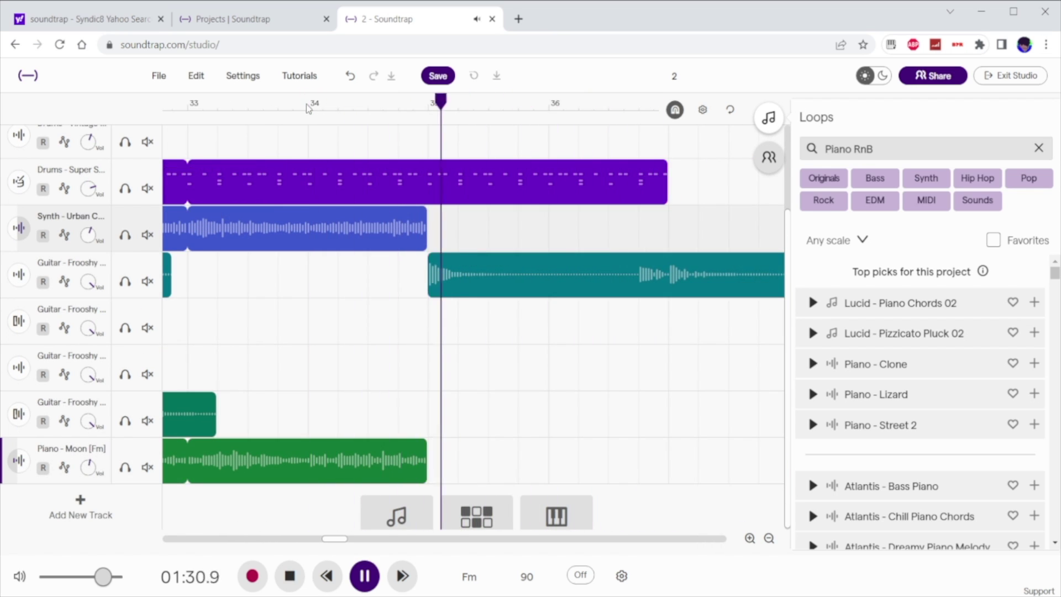
{"action": "left_click_drag", "start_coordinate": [608, 163], "coordinate": [529, 161]}
{"action": "key", "text": "space"}
- Copy the opening section's Wurly Chords, Atlantis piano and Vintage drums regions and paste them after the guitar section
{"action": "scroll", "coordinate": [571, 239], "scroll_direction": "up", "scroll_amount": 3}
{"action": "scroll", "coordinate": [571, 239], "scroll_direction": "left", "scroll_amount": 10}
{"action": "left_click_drag", "start_coordinate": [400, 246], "coordinate": [758, 137]}
{"action": "scroll", "coordinate": [758, 137], "scroll_direction": "right", "scroll_amount": 10}
{"action": "left_click_drag", "start_coordinate": [495, 107], "coordinate": [298, 88]}
{"action": "key", "text": "space"}
{"action": "key", "text": "space"}
{"action": "key", "text": "ctrl+v"}
- Arrange the pasted Wurly Chords, Atlantis piano and Vintage drums regions so they start together just after bar 37
{"action": "scroll", "coordinate": [298, 253], "scroll_direction": "left", "scroll_amount": 10}
{"action": "left_click", "coordinate": [544, 255]}
{"action": "left_click_drag", "start_coordinate": [243, 197], "coordinate": [795, 198]}
{"action": "left_click_drag", "start_coordinate": [519, 155], "coordinate": [603, 156]}
{"action": "scroll", "coordinate": [583, 436], "scroll_direction": "right", "scroll_amount": 5}
{"action": "left_click", "coordinate": [732, 310]}
{"action": "left_click_drag", "start_coordinate": [665, 218], "coordinate": [126, 202]}
{"action": "scroll", "coordinate": [573, 138], "scroll_direction": "right", "scroll_amount": 15}
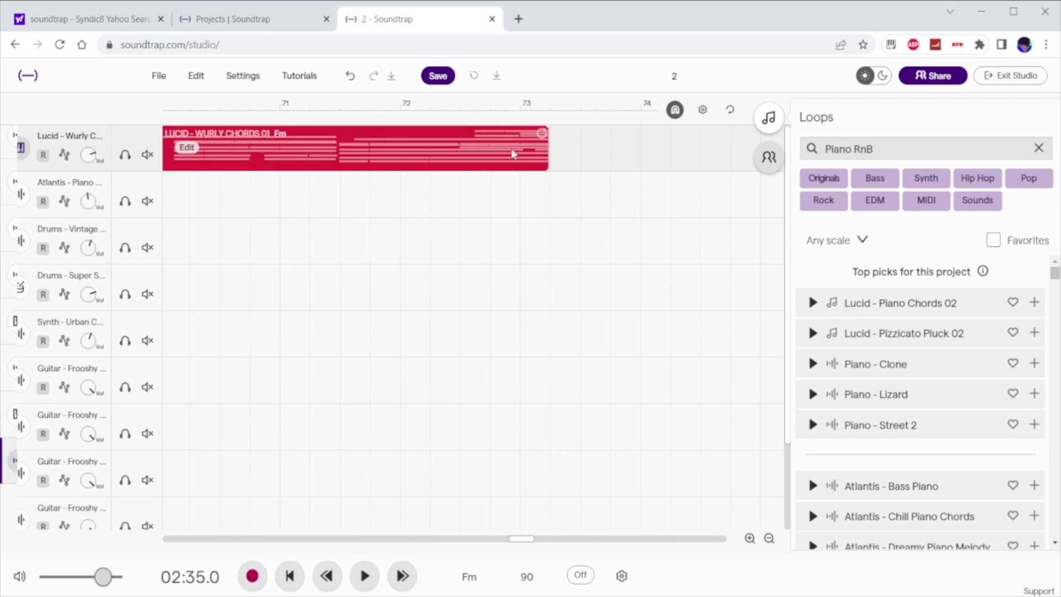
{"action": "scroll", "coordinate": [291, 237], "scroll_direction": "left", "scroll_amount": 15}
{"action": "scroll", "coordinate": [565, 166], "scroll_direction": "down", "scroll_amount": 3}
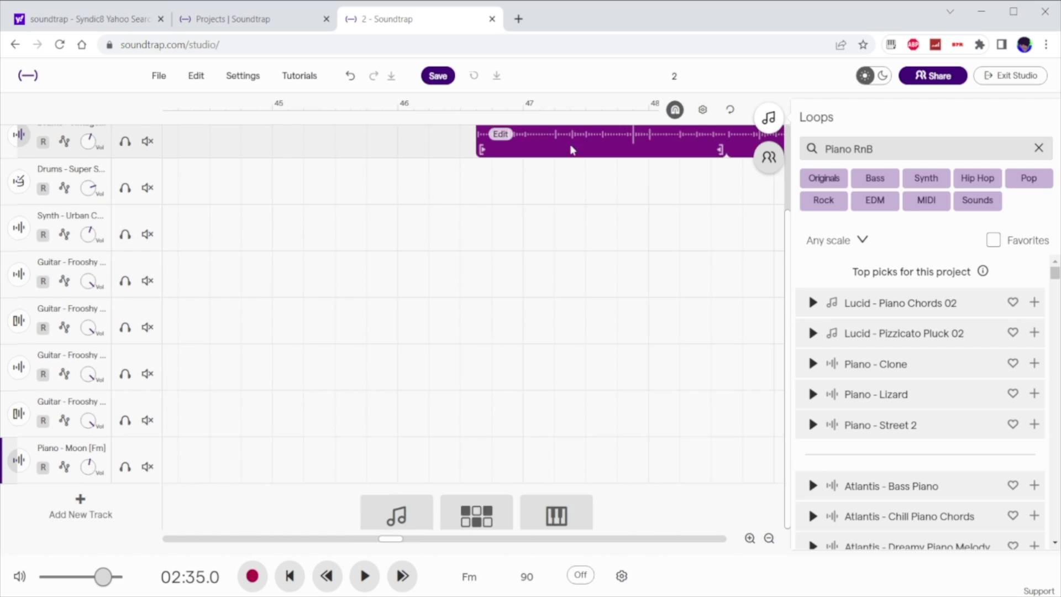
- Play the transition and shift the pasted three-track section to start about three quarters into bar 37
{"action": "scroll", "coordinate": [287, 171], "scroll_direction": "left", "scroll_amount": 8}
{"action": "left_click", "coordinate": [257, 109]}
{"action": "key", "text": "space"}
{"action": "scroll", "coordinate": [461, 215], "scroll_direction": "up", "scroll_amount": 1}
{"action": "left_click", "coordinate": [462, 254]}
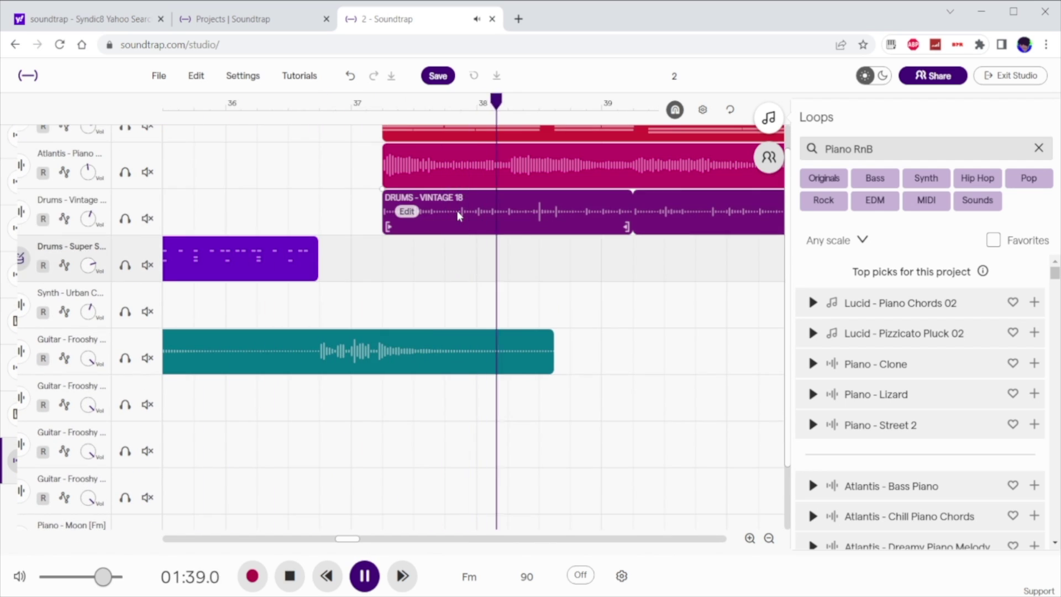
{"action": "left_click", "coordinate": [462, 216]}
{"action": "key", "text": "space"}
{"action": "left_click_drag", "start_coordinate": [492, 254], "coordinate": [495, 117]}
{"action": "scroll", "coordinate": [406, 178], "scroll_direction": "up", "scroll_amount": 1}
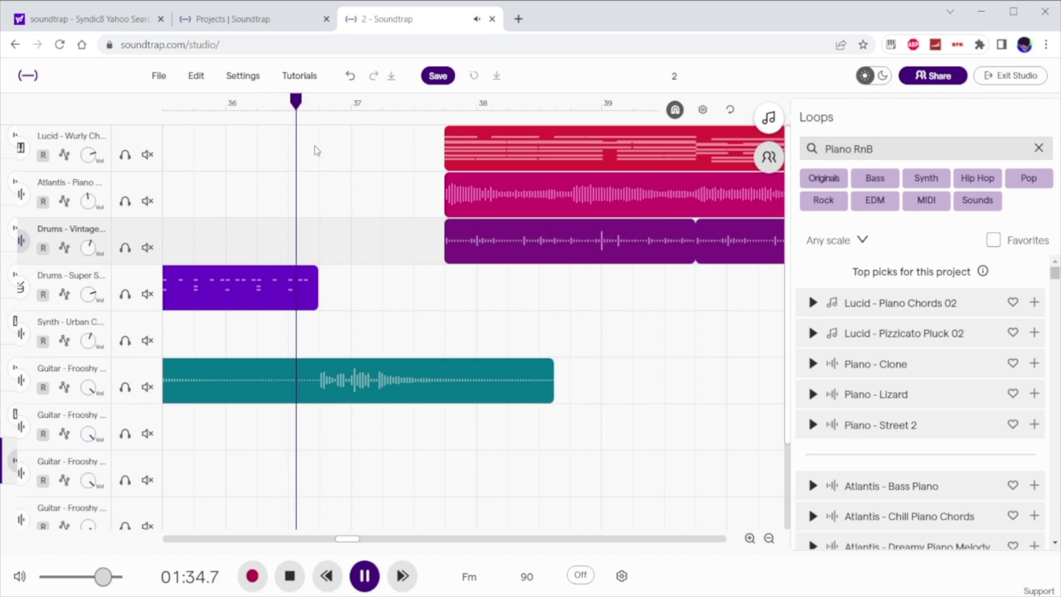
{"action": "scroll", "coordinate": [442, 295], "scroll_direction": "right", "scroll_amount": 3}
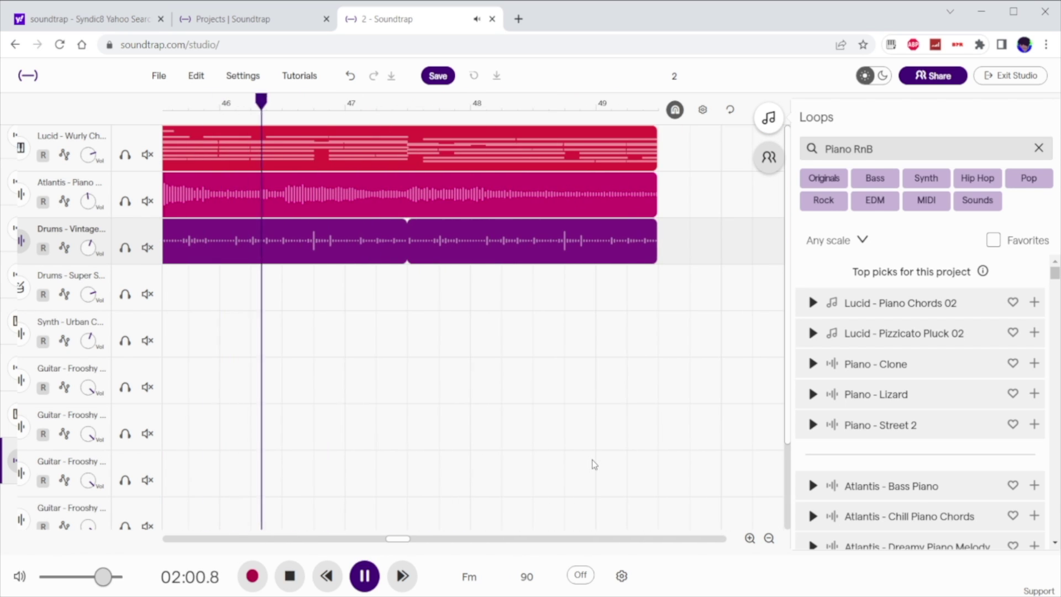
- Copy the guitar section's drums, synth, guitar and piano regions and paste them after the three-track section ending in bar 49
{"action": "key", "text": "space"}
{"action": "scroll", "coordinate": [591, 465], "scroll_direction": "left", "scroll_amount": 5}
{"action": "left_click_drag", "start_coordinate": [300, 280], "coordinate": [658, 500]}
{"action": "scroll", "coordinate": [549, 338], "scroll_direction": "right", "scroll_amount": 4}
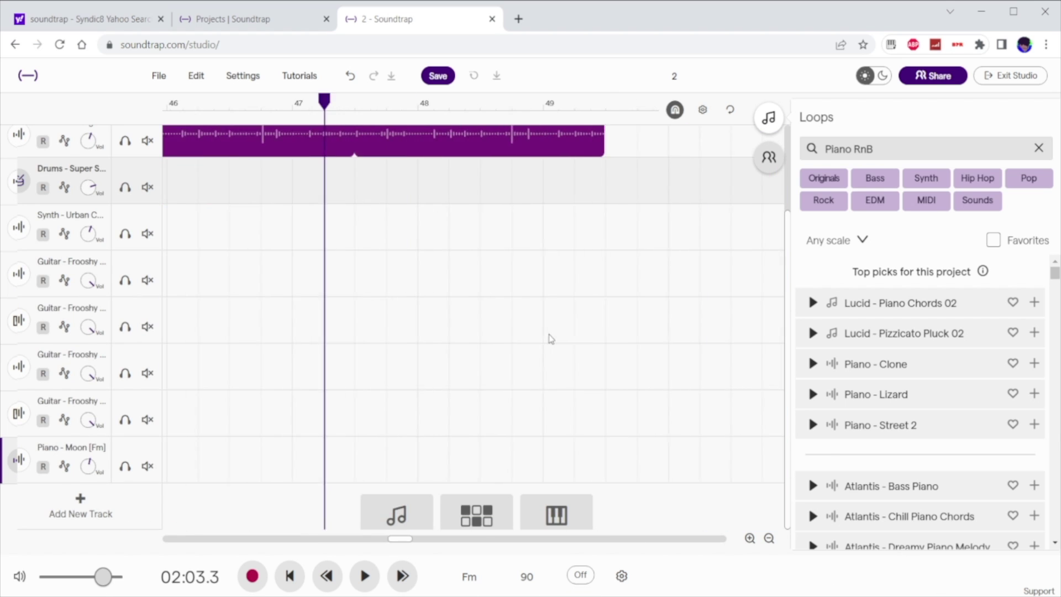
{"action": "scroll", "coordinate": [548, 334], "scroll_direction": "right", "scroll_amount": 8}
{"action": "left_click", "coordinate": [592, 331]}
{"action": "scroll", "coordinate": [314, 260], "scroll_direction": "left", "scroll_amount": 8}
- Play back the pasted guitar section from around bar 52 into bar 53
{"action": "left_click", "coordinate": [386, 288]}
{"action": "key", "text": "space"}
{"action": "scroll", "coordinate": [535, 288], "scroll_direction": "up", "scroll_amount": 2}
{"action": "scroll", "coordinate": [536, 288], "scroll_direction": "down", "scroll_amount": 1}
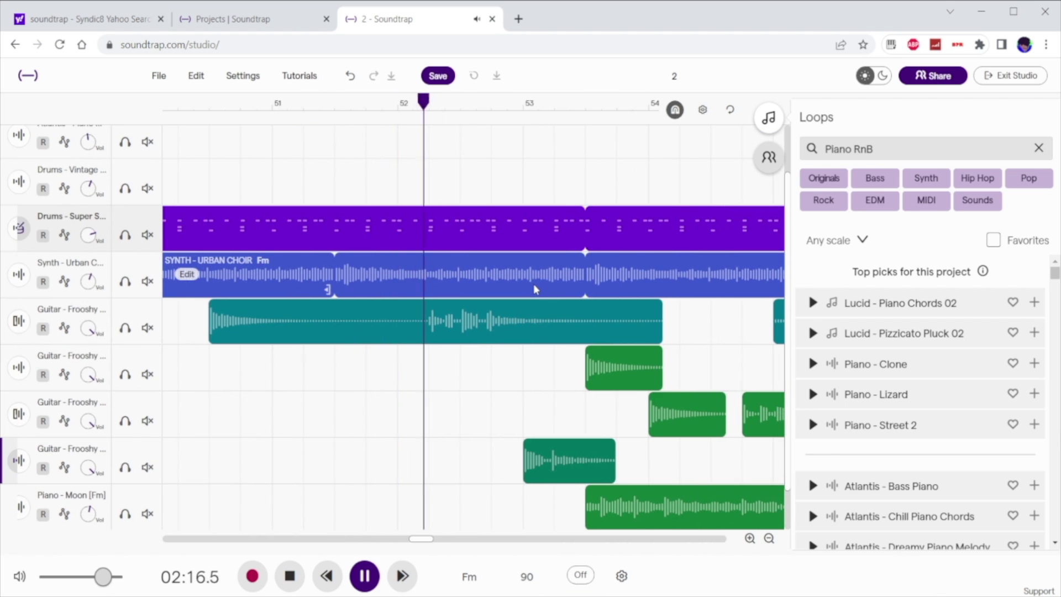
{"action": "key", "text": "space"}
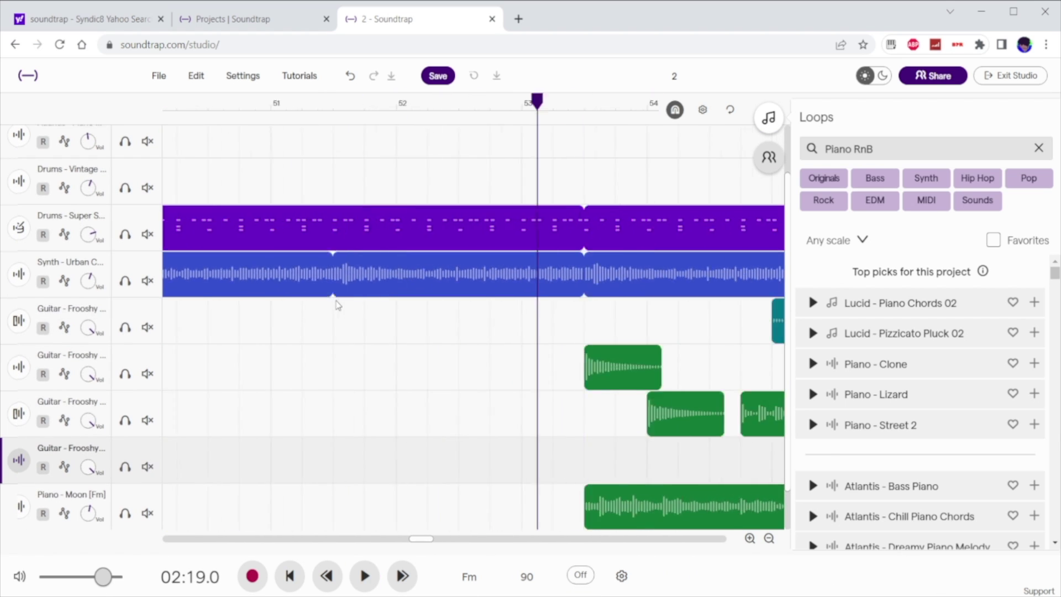
- Remove the opening part of the pasted guitar section so it starts in the middle of bar 53
{"action": "scroll", "coordinate": [337, 304], "scroll_direction": "left", "scroll_amount": 3}
{"action": "left_click_drag", "start_coordinate": [238, 293], "coordinate": [713, 304]}
{"action": "key", "text": "ctrl+z"}
{"action": "scroll", "coordinate": [678, 268], "scroll_direction": "right", "scroll_amount": 6}
{"action": "left_click", "coordinate": [467, 308]}
{"action": "scroll", "coordinate": [467, 308], "scroll_direction": "right", "scroll_amount": 10}
{"action": "scroll", "coordinate": [779, 279], "scroll_direction": "up", "scroll_amount": 1}
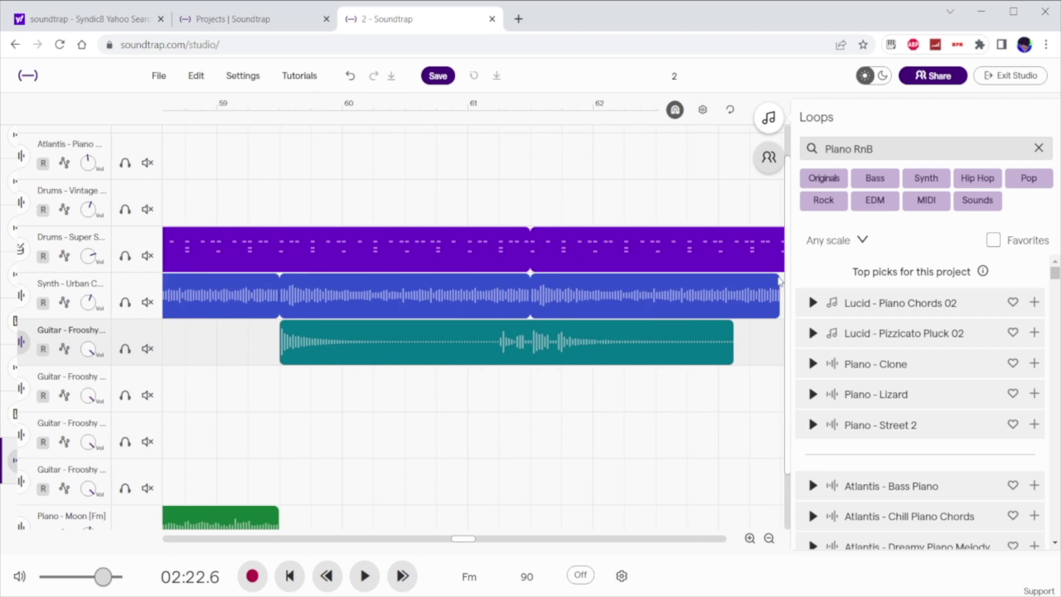
- Shorten the Synth - Urban Choir region to end midway through bar 59 and trim back the Drums - Super Stevie region's end
{"action": "left_click_drag", "start_coordinate": [778, 279], "coordinate": [280, 284]}
{"action": "scroll", "coordinate": [462, 284], "scroll_direction": "right", "scroll_amount": 4}
{"action": "left_click_drag", "start_coordinate": [724, 232], "coordinate": [366, 234]}
{"action": "scroll", "coordinate": [337, 241], "scroll_direction": "left", "scroll_amount": 10}
{"action": "scroll", "coordinate": [452, 221], "scroll_direction": "down", "scroll_amount": 1}
- Move the trimmed guitar section to start midway through bar 49, directly after the three-track section, and play it
{"action": "left_click", "coordinate": [474, 189]}
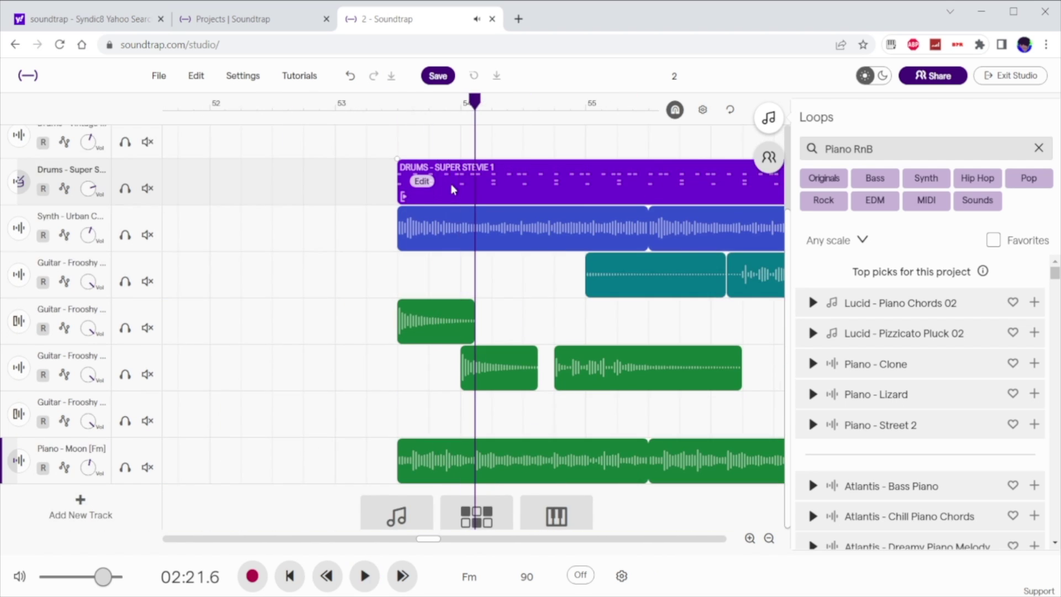
{"action": "scroll", "coordinate": [436, 379], "scroll_direction": "right", "scroll_amount": 5}
{"action": "scroll", "coordinate": [433, 379], "scroll_direction": "left", "scroll_amount": 10}
{"action": "left_click", "coordinate": [218, 268]}
{"action": "key", "text": "space"}
{"action": "scroll", "coordinate": [334, 236], "scroll_direction": "up", "scroll_amount": 1}
{"action": "scroll", "coordinate": [333, 236], "scroll_direction": "right", "scroll_amount": 4}
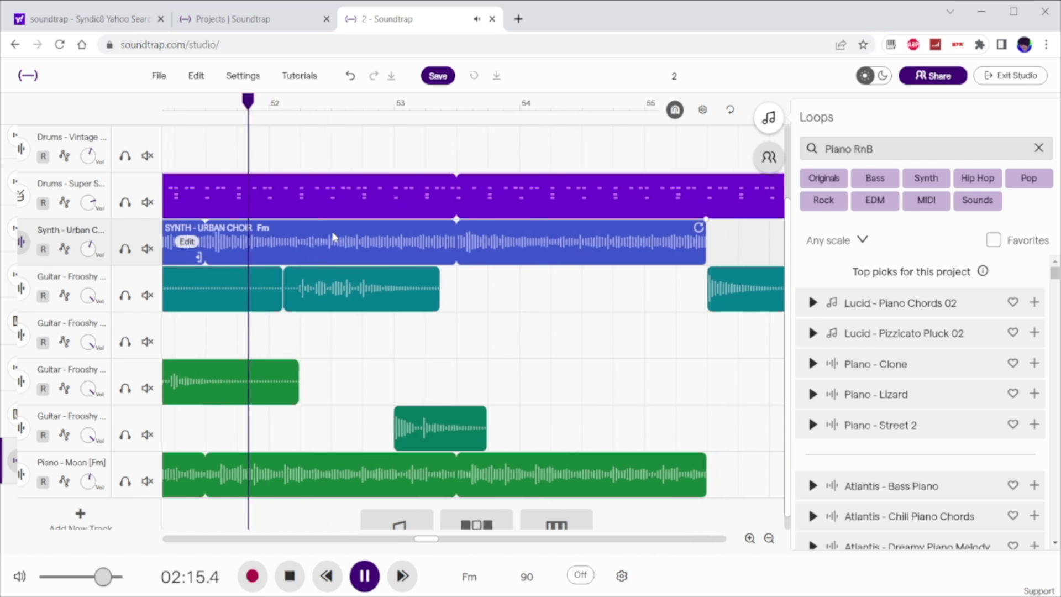
- Play back the closing section through bar 54 to check its regions and ending
{"action": "left_click_drag", "start_coordinate": [557, 294], "coordinate": [621, 348]}
{"action": "key", "text": "space"}
{"action": "scroll", "coordinate": [620, 348], "scroll_direction": "left", "scroll_amount": 10}
{"action": "left_click_drag", "start_coordinate": [558, 142], "coordinate": [719, 478]}
{"action": "scroll", "coordinate": [277, 399], "scroll_direction": "right", "scroll_amount": 3}
{"action": "scroll", "coordinate": [278, 399], "scroll_direction": "down", "scroll_amount": 1}
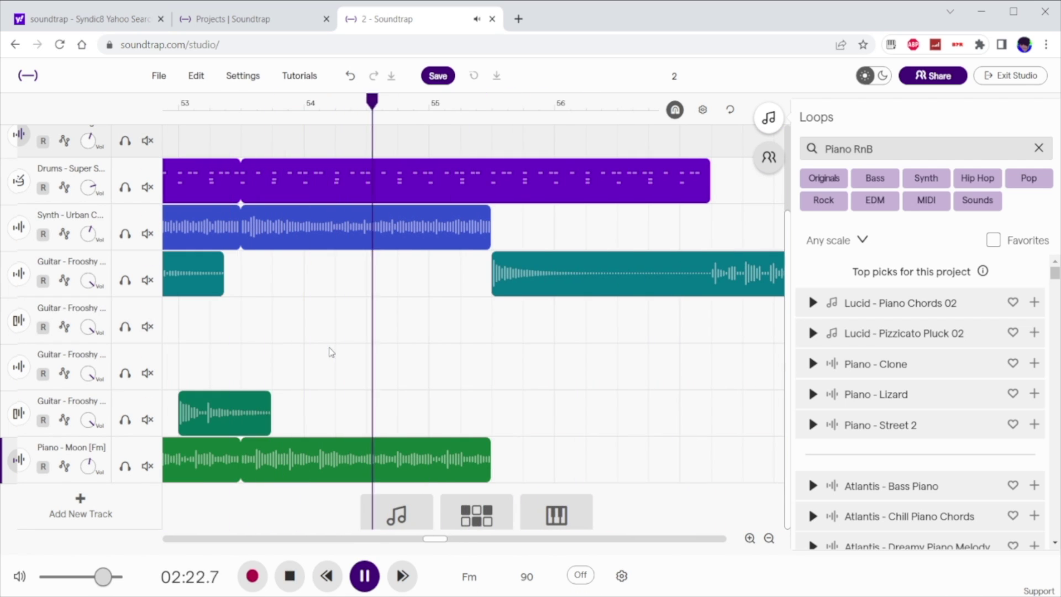
- Stop playback and save the finished second song
{"action": "key", "text": "space"}
{"action": "key", "text": "ctrl+s"}
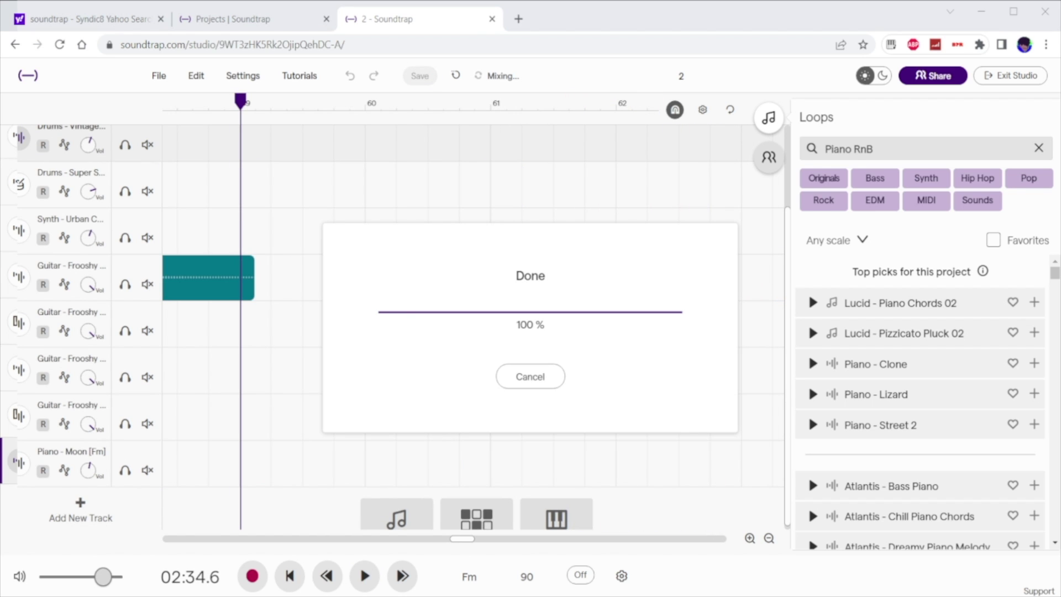
{"action": "scroll", "coordinate": [478, 379], "scroll_direction": "left", "scroll_amount": 10}
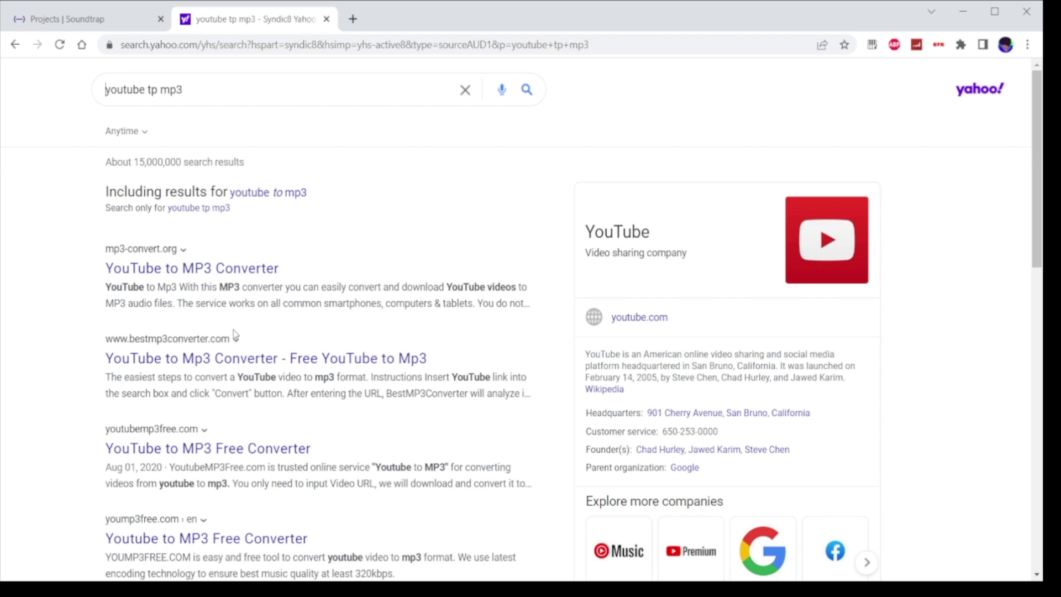
- Open a YouTube to MP3 converter from the search results, download the Bread video as MP3, and close the converter page
{"action": "scroll", "coordinate": [235, 334], "scroll_direction": "down", "scroll_amount": 3}
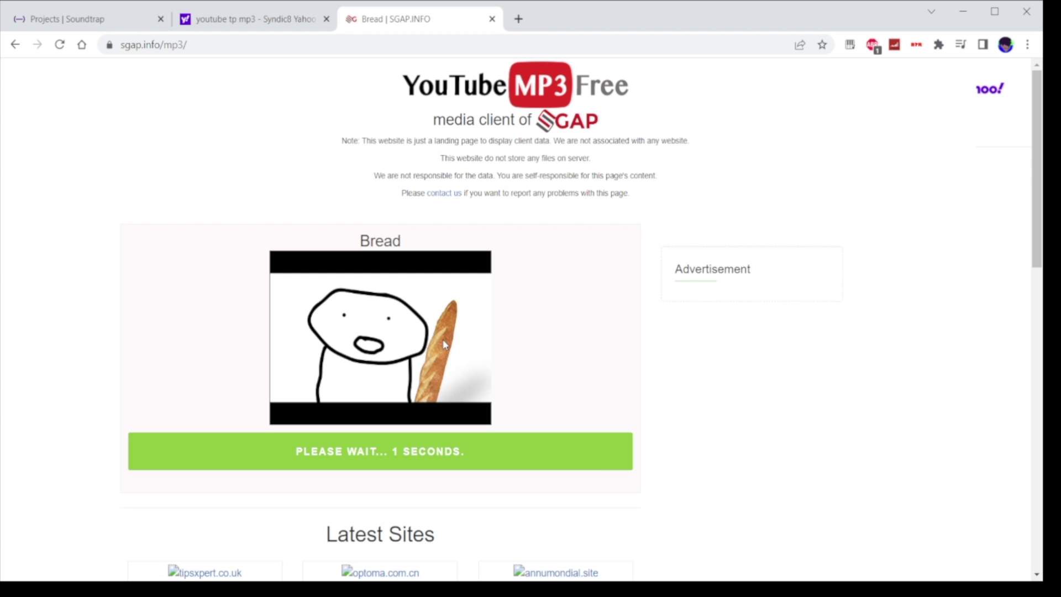
{"action": "scroll", "coordinate": [443, 342], "scroll_direction": "down", "scroll_amount": 3}
{"action": "left_click", "coordinate": [452, 317]}
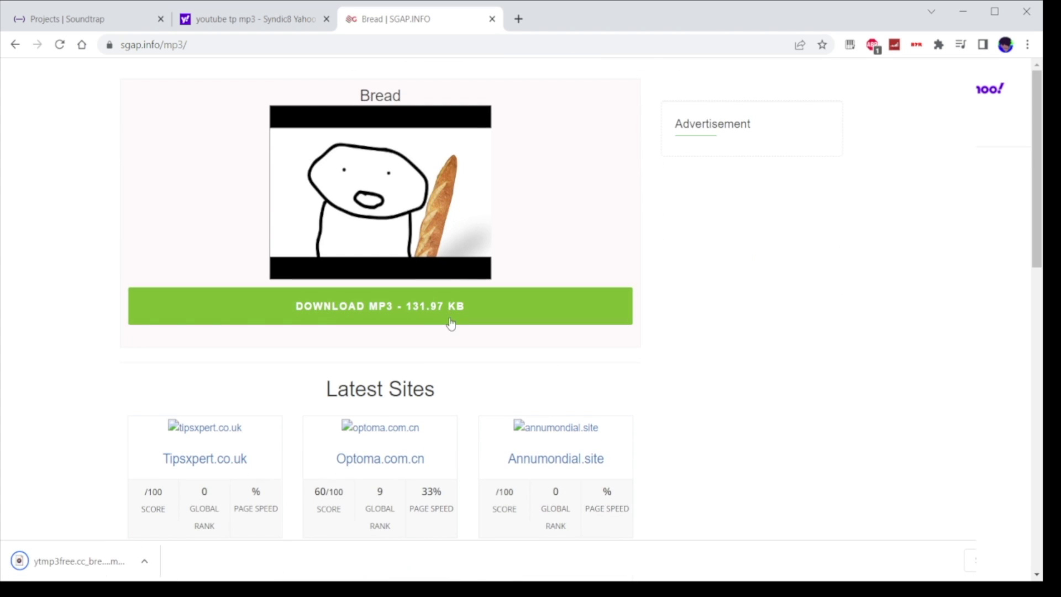
{"action": "left_click", "coordinate": [492, 20]}
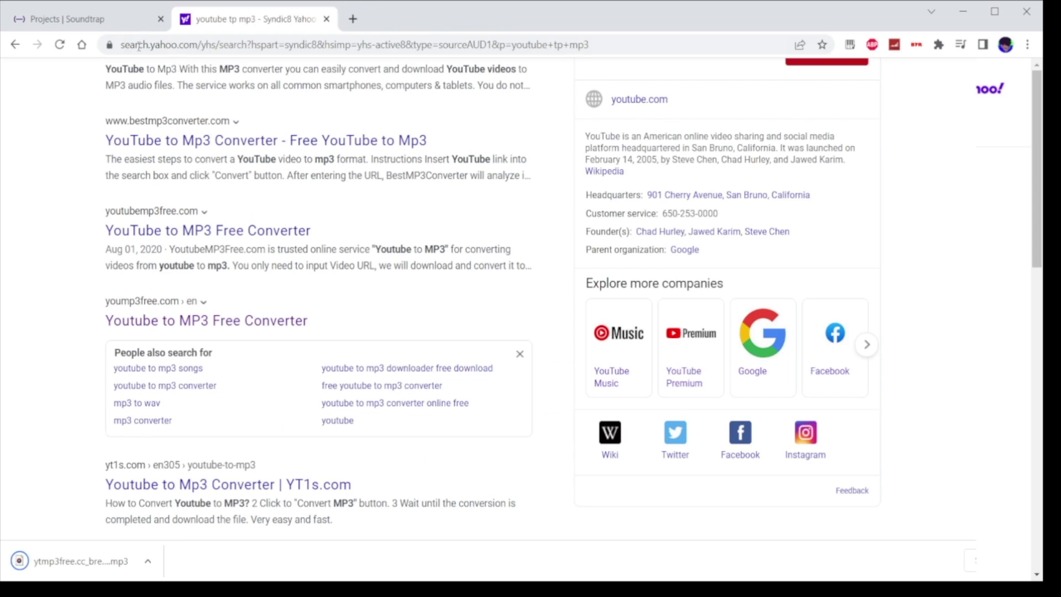
- Switch back to Soundtrap and create a new music project
{"action": "left_click", "coordinate": [110, 25]}
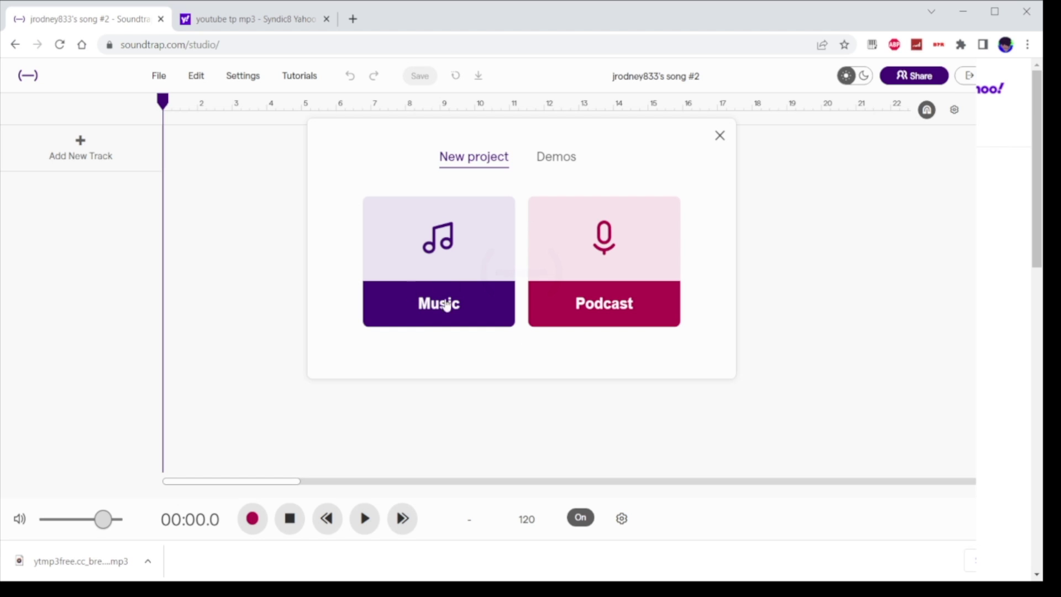
{"action": "left_click", "coordinate": [466, 286]}
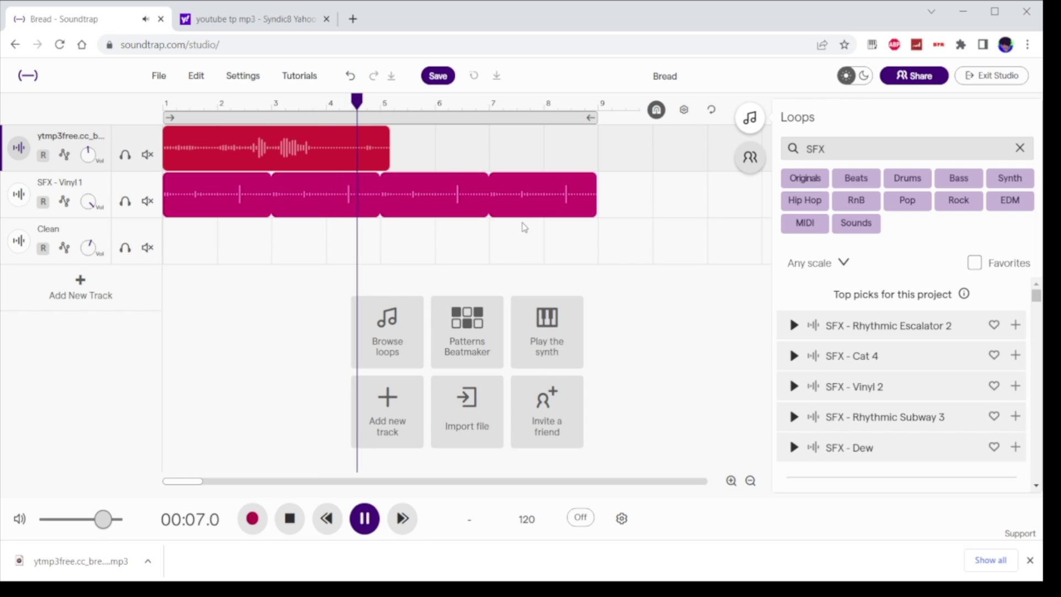
- Move the imported bread voice clip to start at bar 1 and play back the opening
{"action": "left_click", "coordinate": [410, 184]}
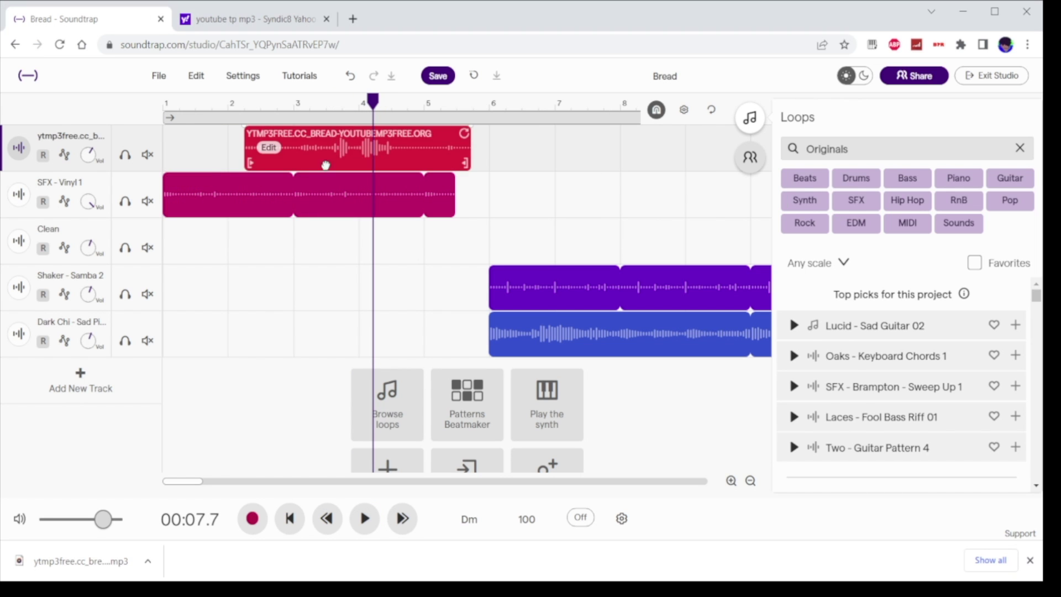
{"action": "left_click_drag", "start_coordinate": [325, 165], "coordinate": [254, 171]}
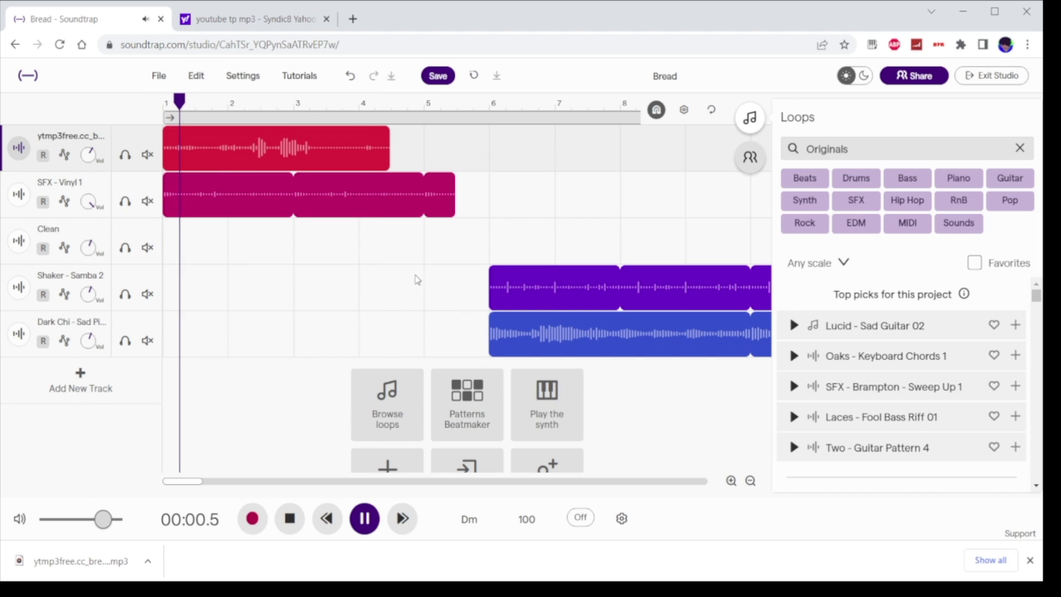
{"action": "mouse_move", "coordinate": [545, 290]}
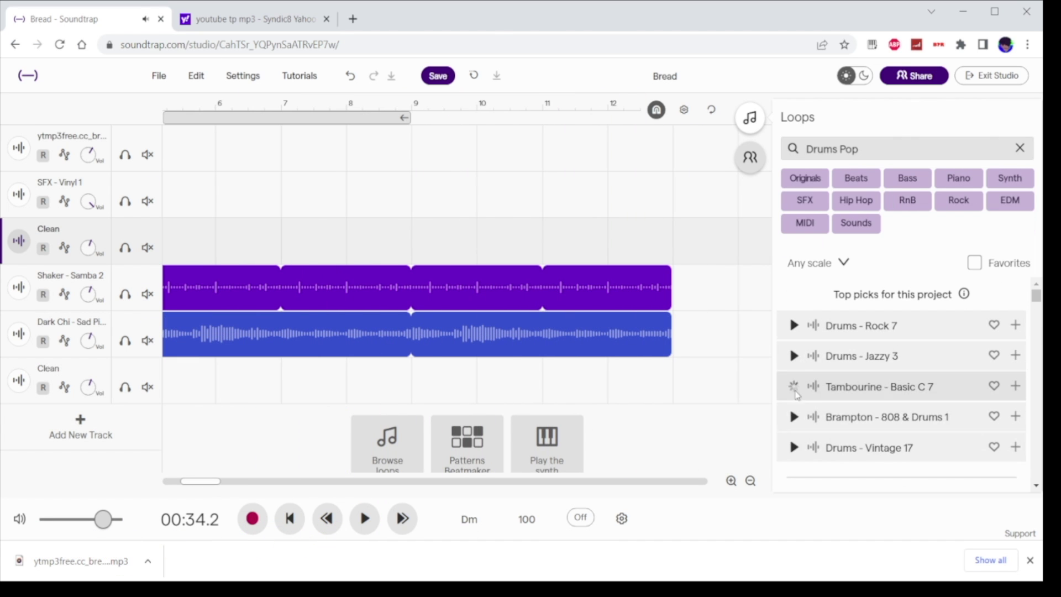
- Place the Drums - Vintage 17 loop on the empty bottom track at bar 9 and extend Shaker - Samba 2 to bar 17
{"action": "left_click_drag", "start_coordinate": [862, 442], "coordinate": [437, 365]}
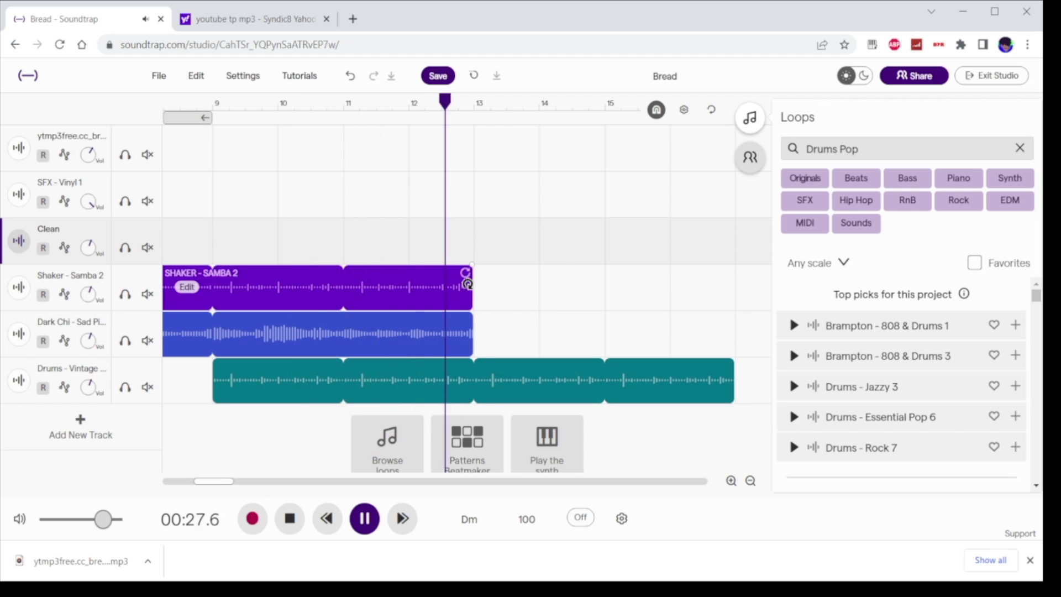
{"action": "left_click_drag", "start_coordinate": [468, 284], "coordinate": [728, 272]}
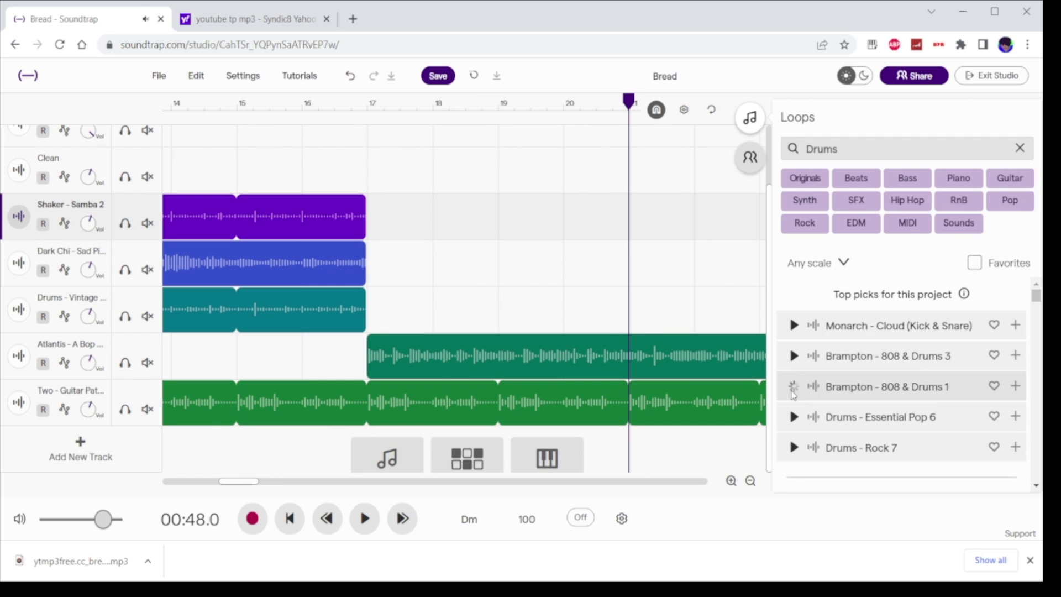
- Narrow the drum loop search to Hip Hop and add a Drums - Hip Hop loop on a new track
{"action": "type", "text": "Hip Hop"}
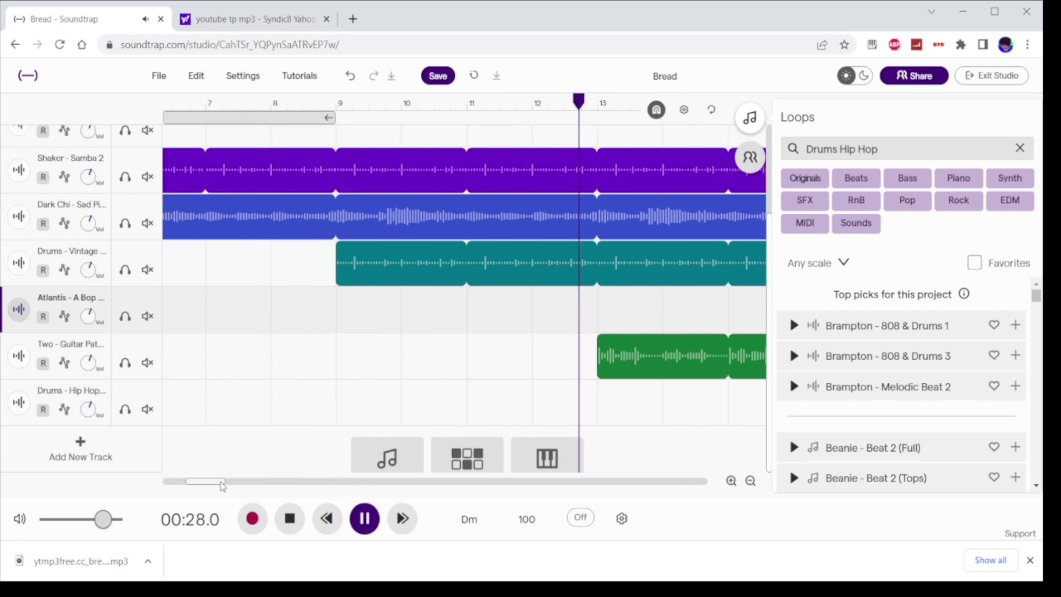
{"action": "left_click_drag", "start_coordinate": [221, 482], "coordinate": [285, 481]}
{"action": "left_click", "coordinate": [364, 518]}
- Preview Synth loops and add a Synth - Strings loop on a new track from bar 25
{"action": "left_click", "coordinate": [1019, 148]}
{"action": "left_click", "coordinate": [855, 200]}
{"action": "left_click", "coordinate": [794, 325]}
{"action": "left_click", "coordinate": [794, 385]}
{"action": "left_click_drag", "start_coordinate": [864, 395], "coordinate": [354, 444]}
{"action": "left_click_drag", "start_coordinate": [598, 411], "coordinate": [768, 411]}
- Extend the Two - Guitar Pattern and Drums - Hip Hop regions to end at bar 33
{"action": "left_click", "coordinate": [364, 518]}
{"action": "left_click_drag", "start_coordinate": [275, 481], "coordinate": [298, 481]}
{"action": "left_click_drag", "start_coordinate": [251, 271], "coordinate": [513, 270]}
{"action": "left_click_drag", "start_coordinate": [251, 317], "coordinate": [513, 317]}
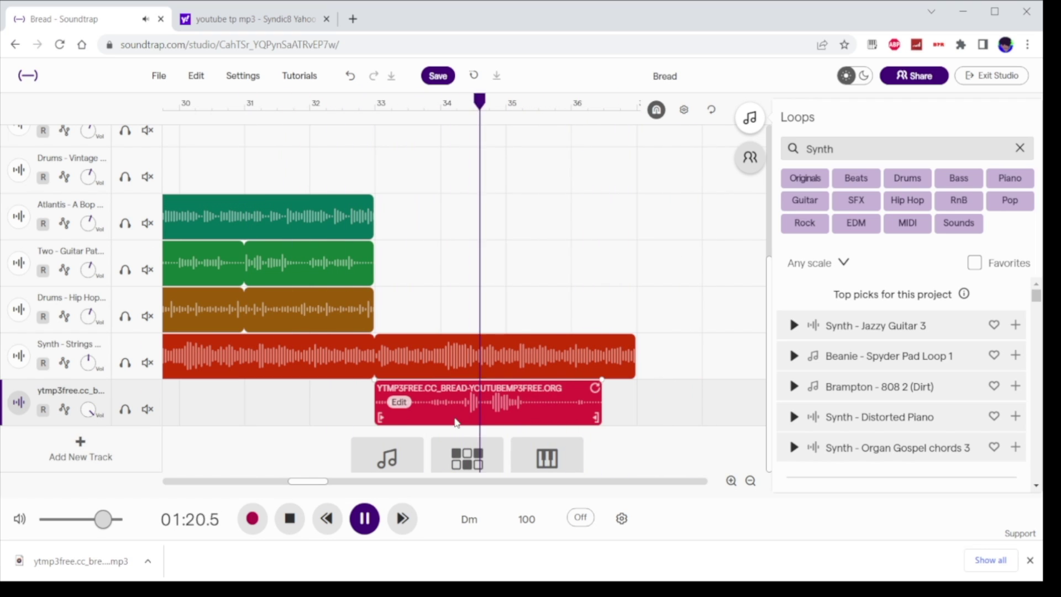
- Try splitting the added bread voice clip in bar 34, and place the whole clip at bar 34
{"action": "right_click", "coordinate": [487, 402]}
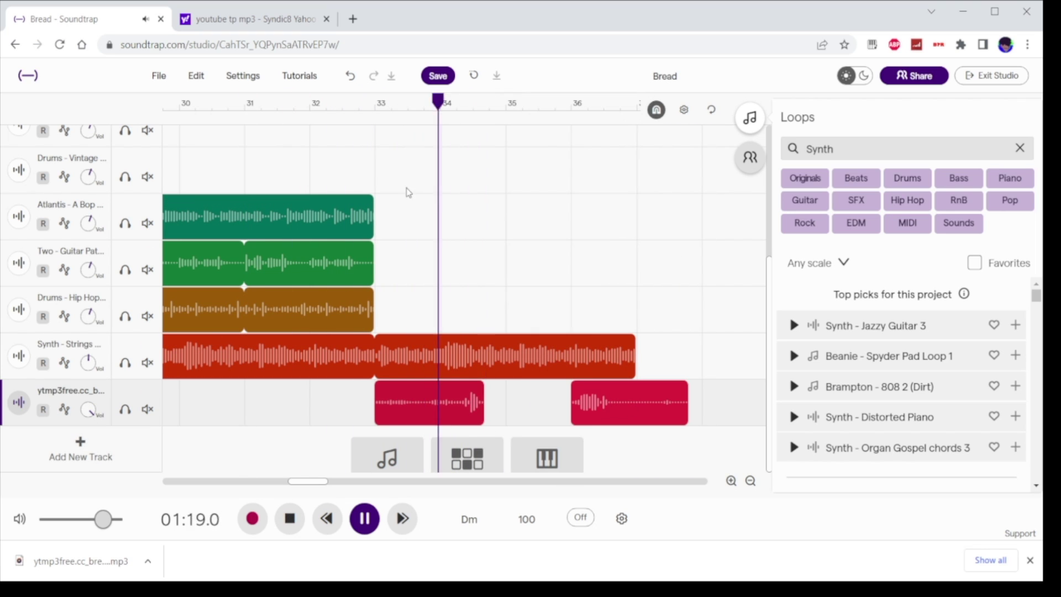
{"action": "left_click", "coordinate": [402, 414]}
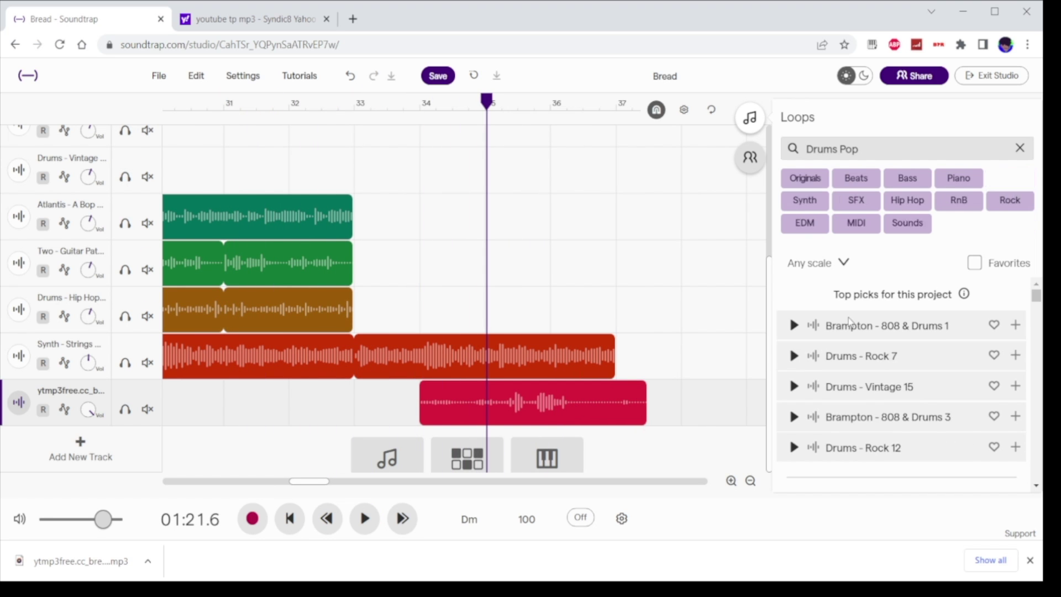
- Preview Drums Pop and Drums Rock loops and add Drums - Vintage 9 on a new track from bar 33 to 37
{"action": "left_click", "coordinate": [795, 418]}
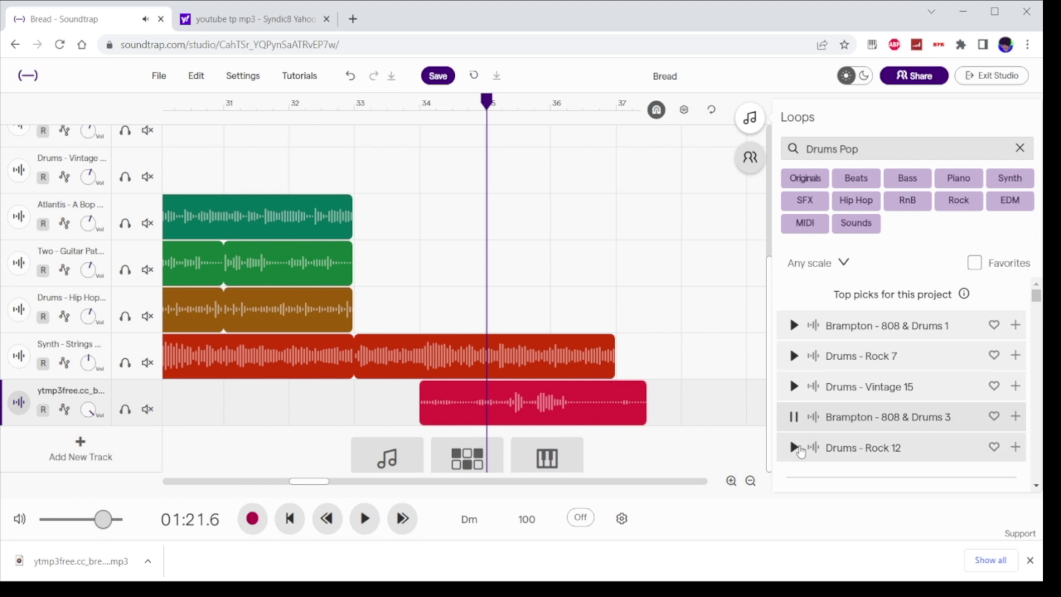
{"action": "left_click", "coordinate": [790, 366]}
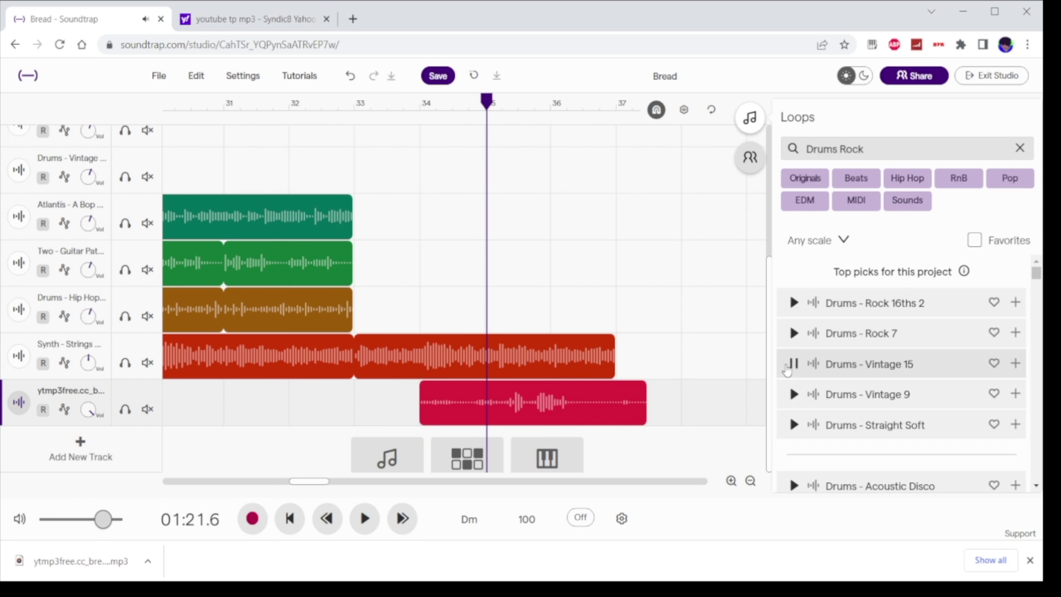
{"action": "left_click", "coordinate": [793, 394]}
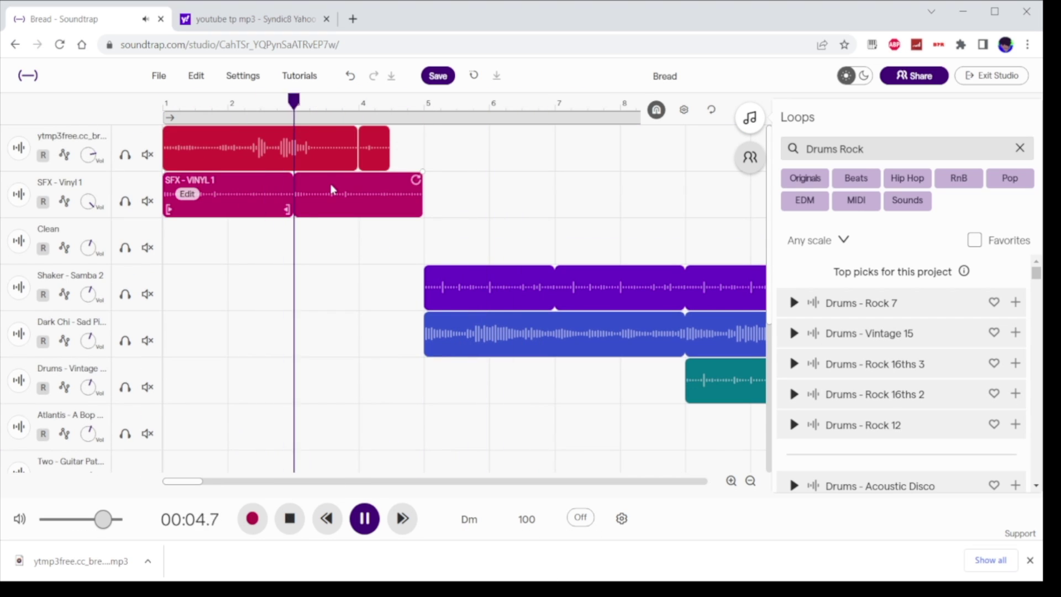
- Narrow the synth loop search to Pop, add a synth pad loop on a new track midway through bar 37, and play it
{"action": "scroll", "coordinate": [331, 184], "scroll_direction": "down", "scroll_amount": 5}
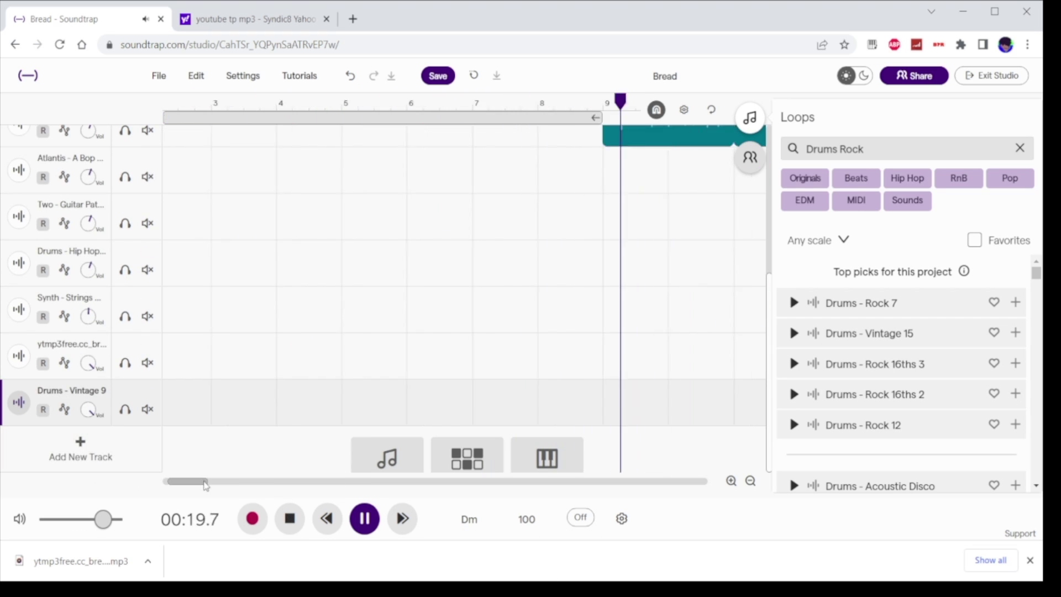
{"action": "scroll", "coordinate": [385, 298], "scroll_direction": "up", "scroll_amount": 2}
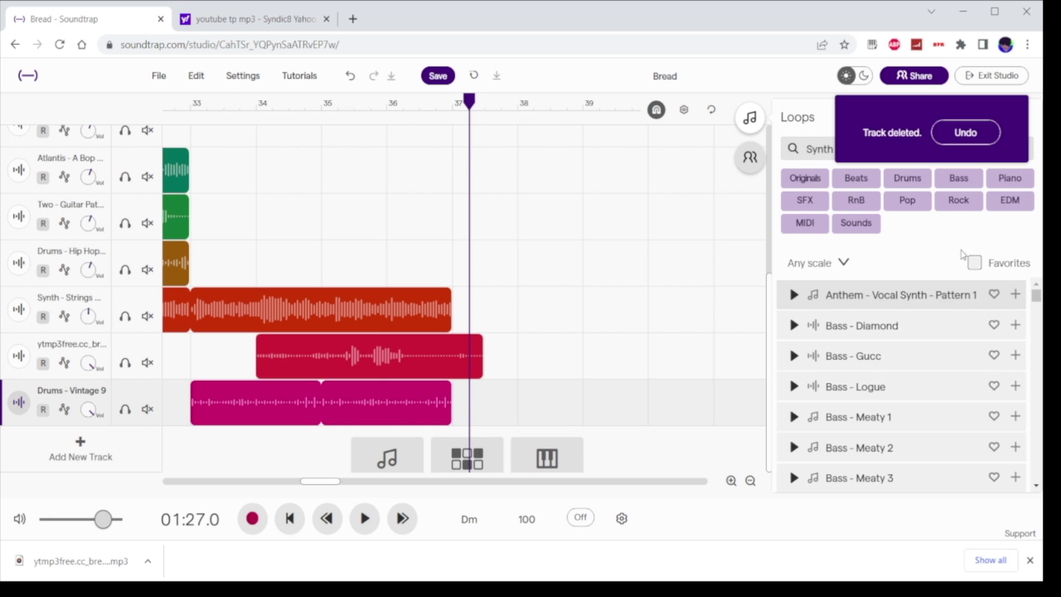
{"action": "type", "text": "Pop"}
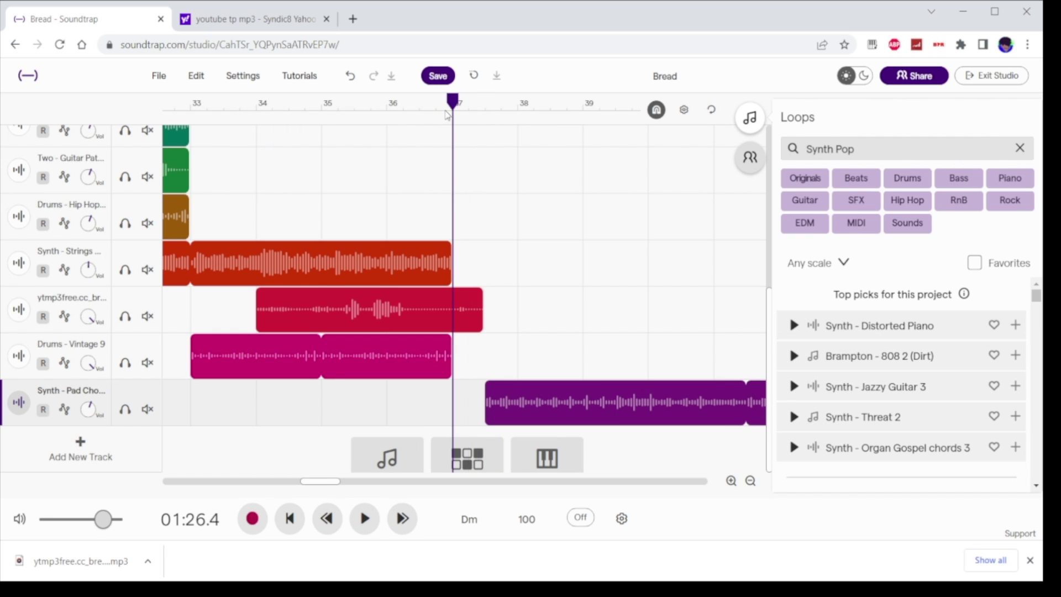
{"action": "key", "text": "space"}
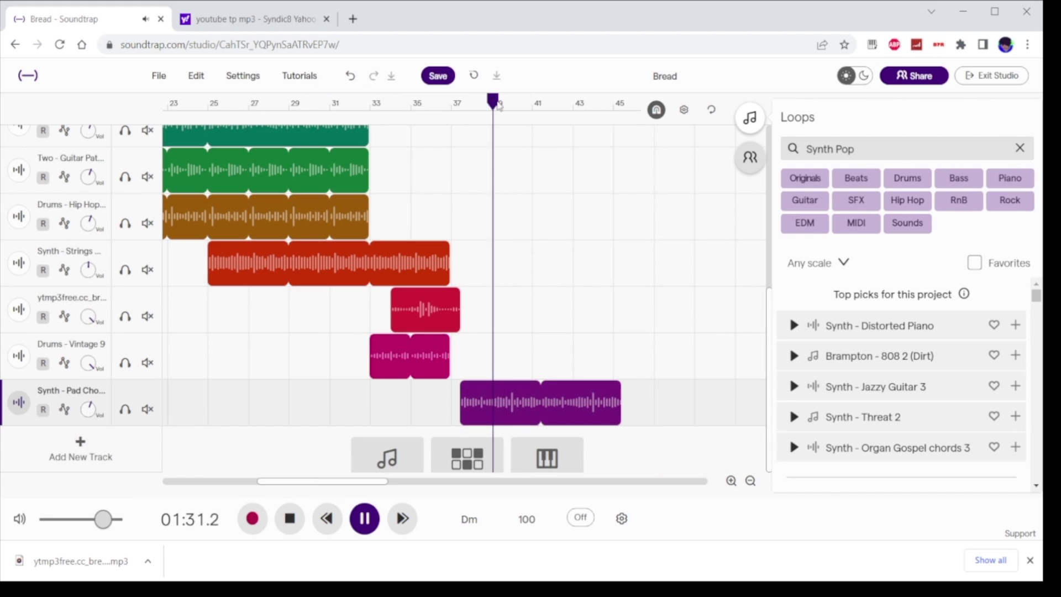
- Preview RnB loops and add a Piano - ADK Electric Grand loop on a new track at bar 41
{"action": "left_click", "coordinate": [793, 325]}
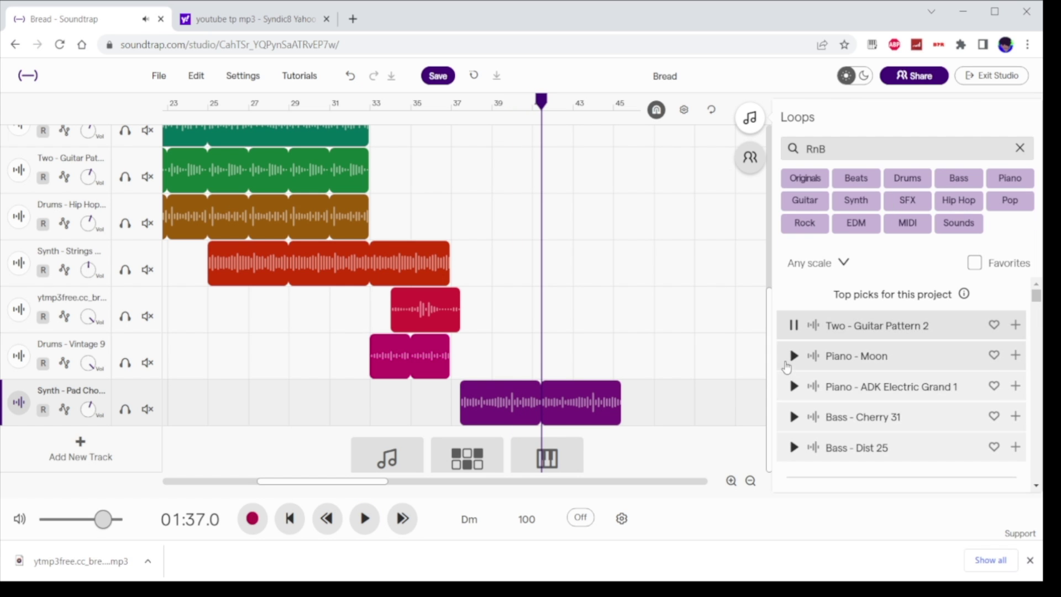
{"action": "left_click_drag", "start_coordinate": [796, 454], "coordinate": [543, 452]}
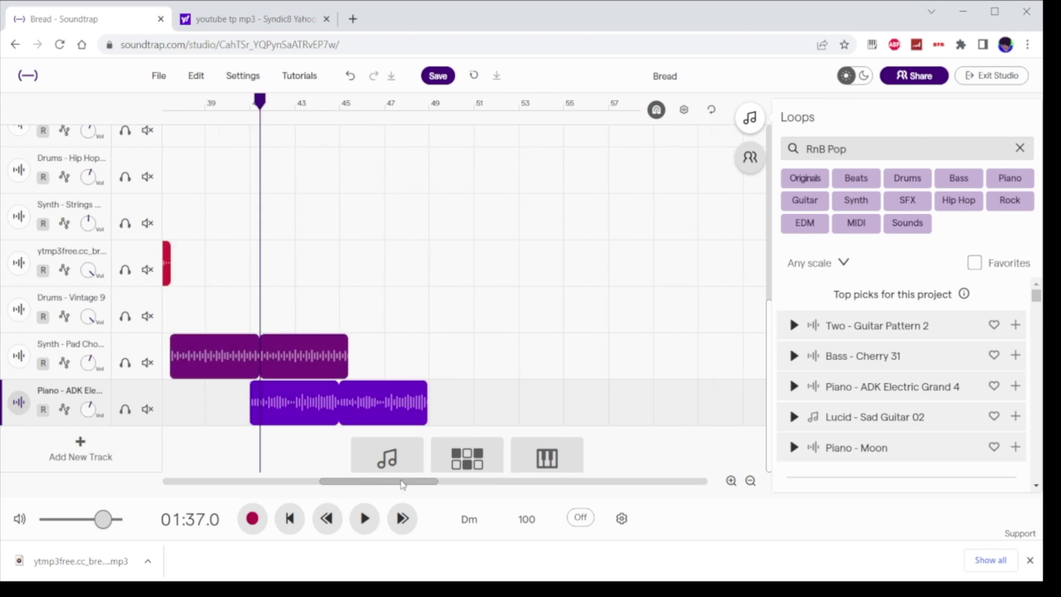
- Check the guitar region endings in the repeated section and play back the full Bread arrangement
{"action": "scroll", "coordinate": [386, 377], "scroll_direction": "up", "scroll_amount": 5}
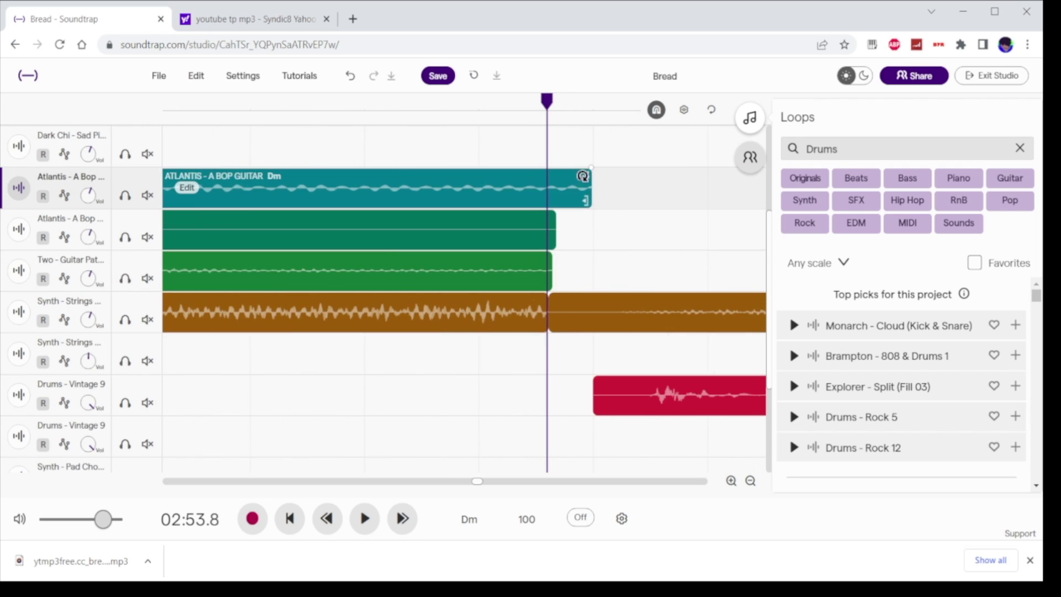
{"action": "left_click", "coordinate": [558, 262]}
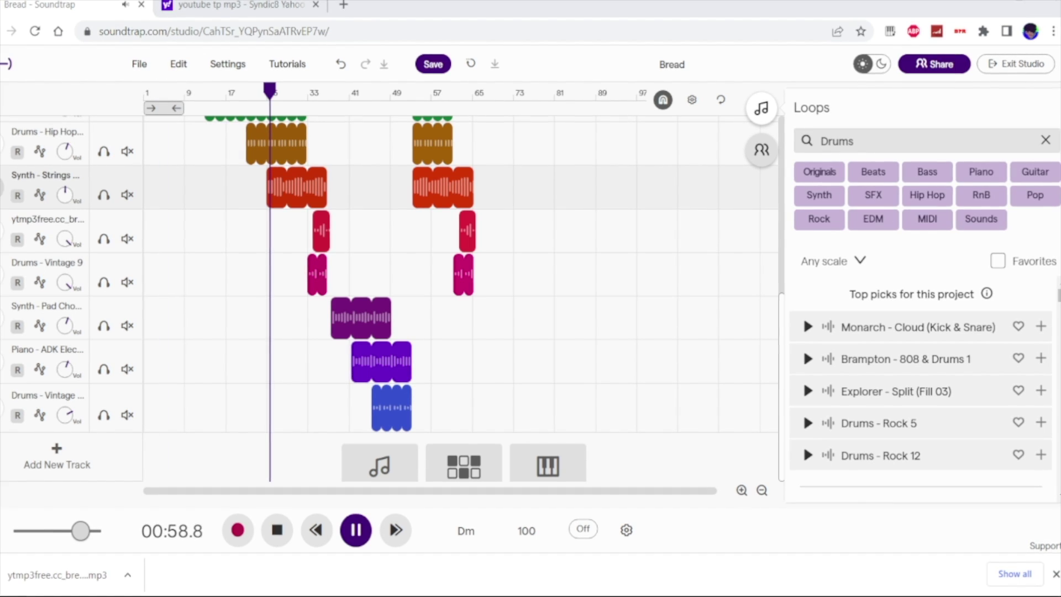
{"action": "scroll", "coordinate": [485, 331], "scroll_direction": "up", "scroll_amount": 3}
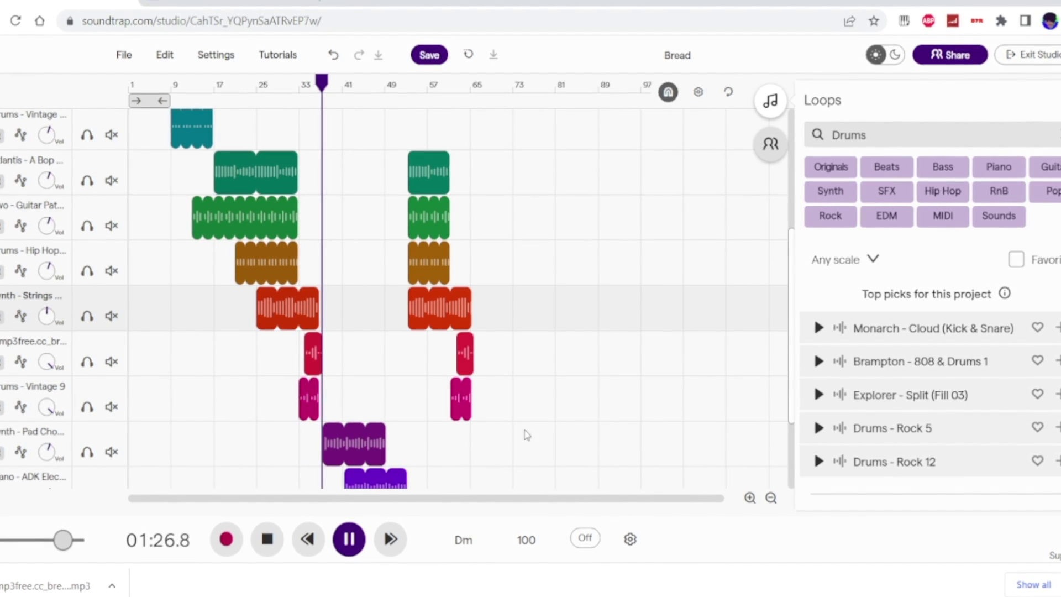
- Play the Bread arrangement through to its end, stop playback and save the project
{"action": "scroll", "coordinate": [523, 357], "scroll_direction": "down", "scroll_amount": 5}
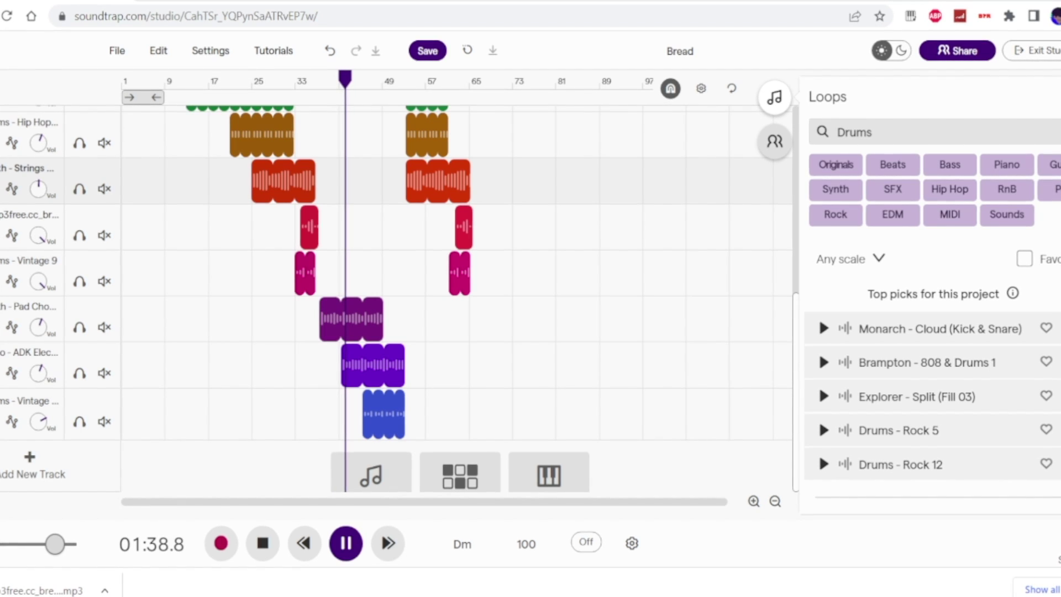
{"action": "left_click", "coordinate": [389, 375]}
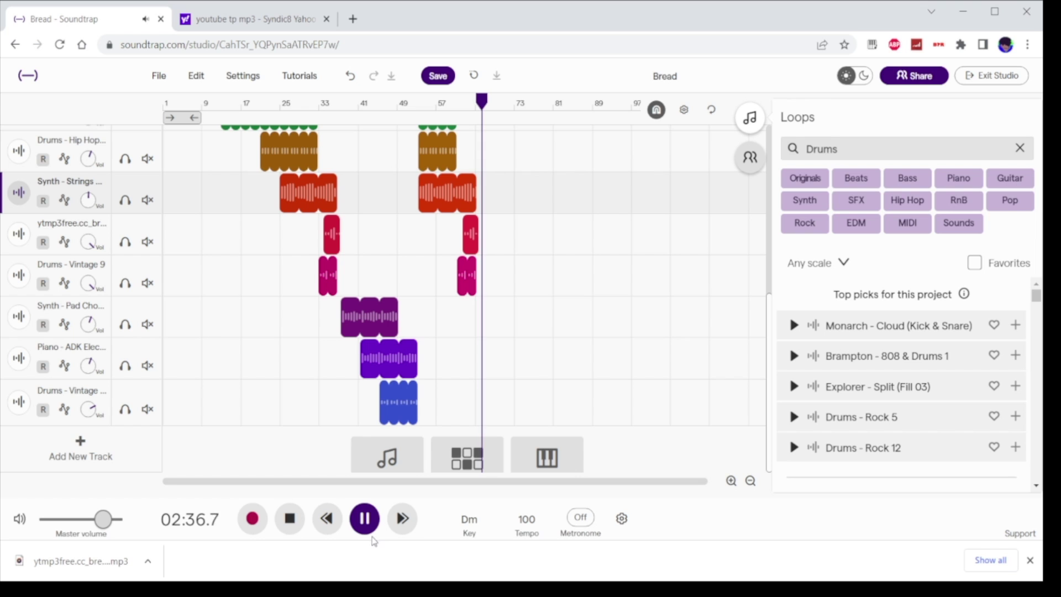
{"action": "left_click", "coordinate": [371, 531]}
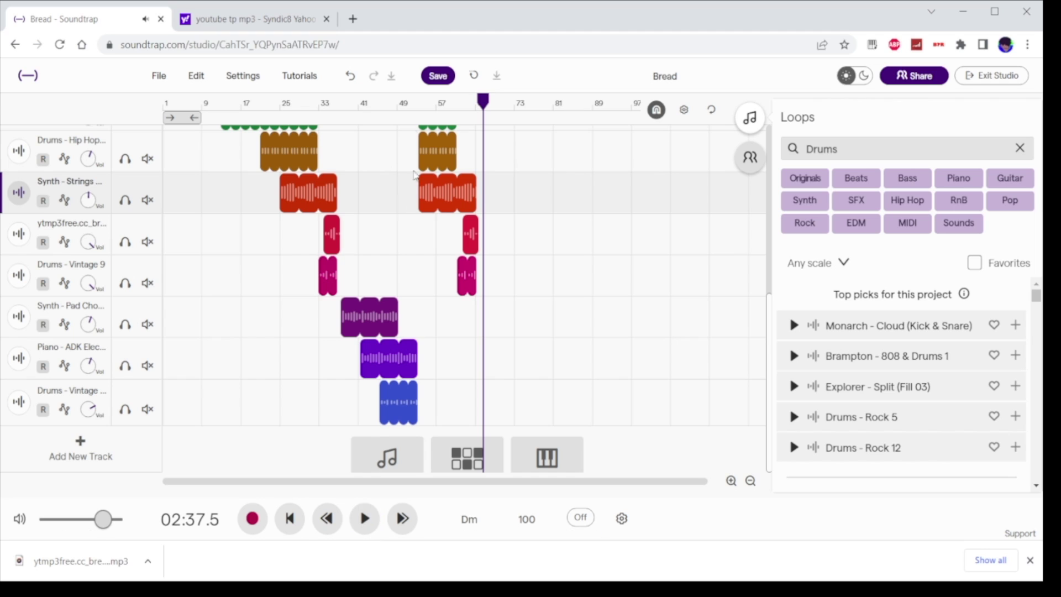
{"action": "left_click", "coordinate": [447, 77]}
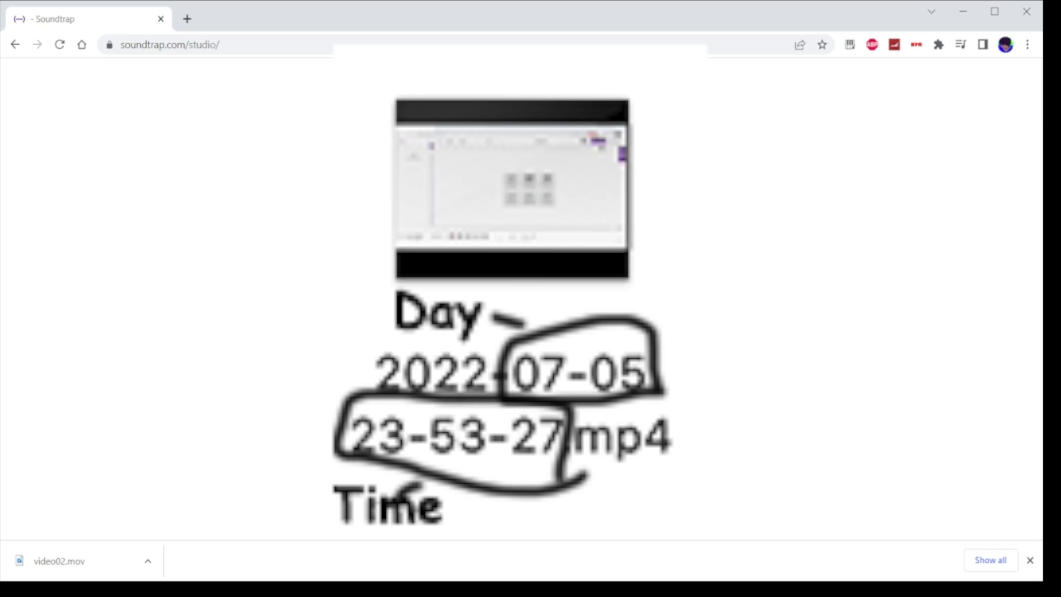
- Set the new song's tempo to 160 BPM and browse the Guitar Pop loops for an opening guitar part
{"action": "left_click", "coordinate": [462, 274]}
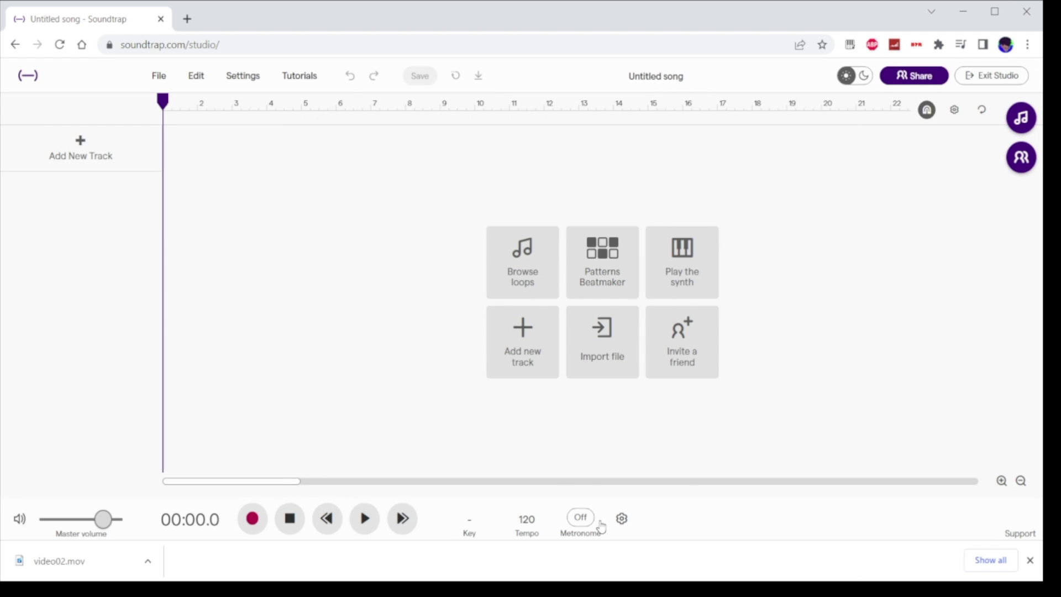
{"action": "left_click", "coordinate": [526, 525]}
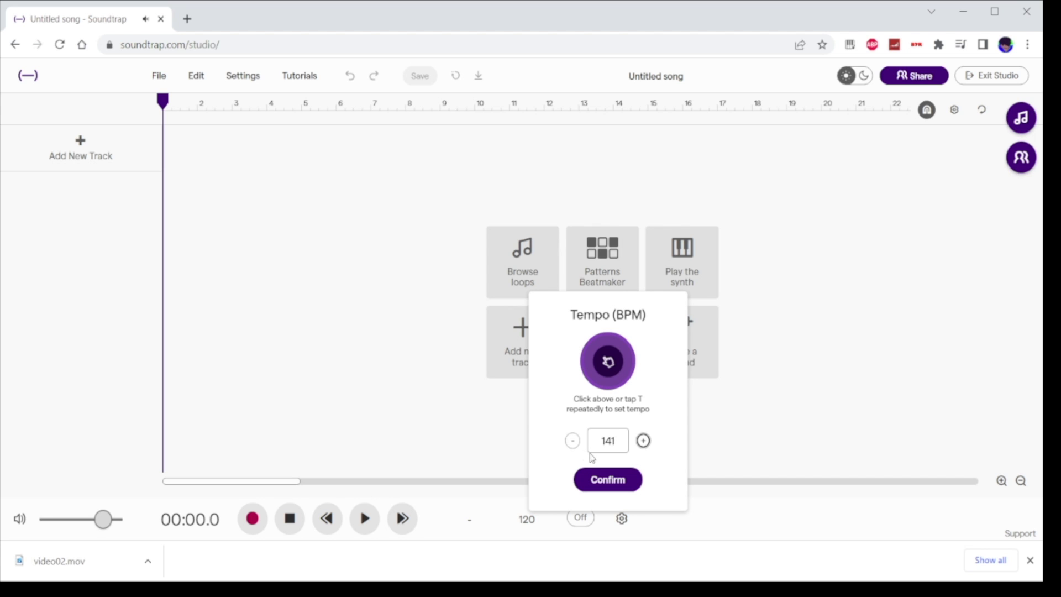
{"action": "left_click", "coordinate": [607, 479]}
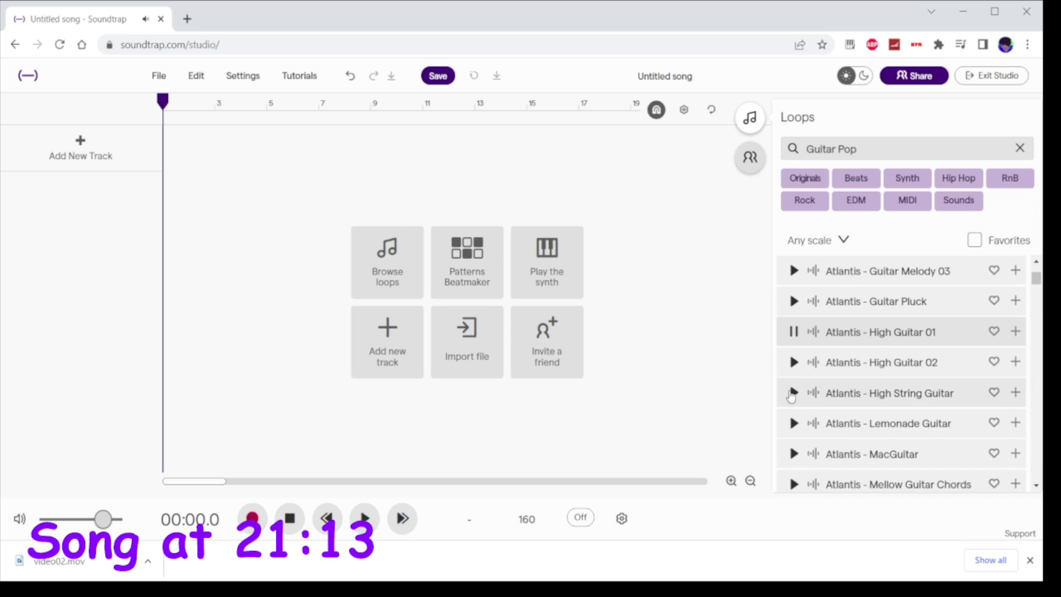
{"action": "scroll", "coordinate": [792, 394], "scroll_direction": "down", "scroll_amount": 4}
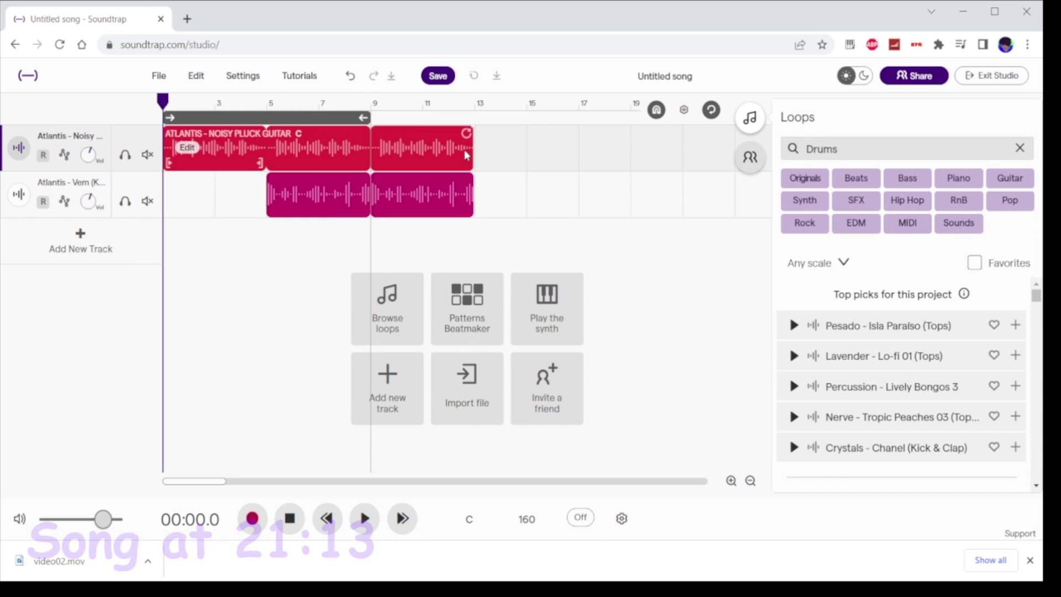
- Turn off cycle looping, raise the guitar track's volume, and preview drum loops to add Prism - Billie from bar 5 to 13
{"action": "left_click", "coordinate": [711, 109]}
{"action": "left_click_drag", "start_coordinate": [88, 155], "coordinate": [88, 133]}
{"action": "left_click", "coordinate": [364, 517]}
{"action": "left_click", "coordinate": [804, 200]}
{"action": "left_click", "coordinate": [793, 447]}
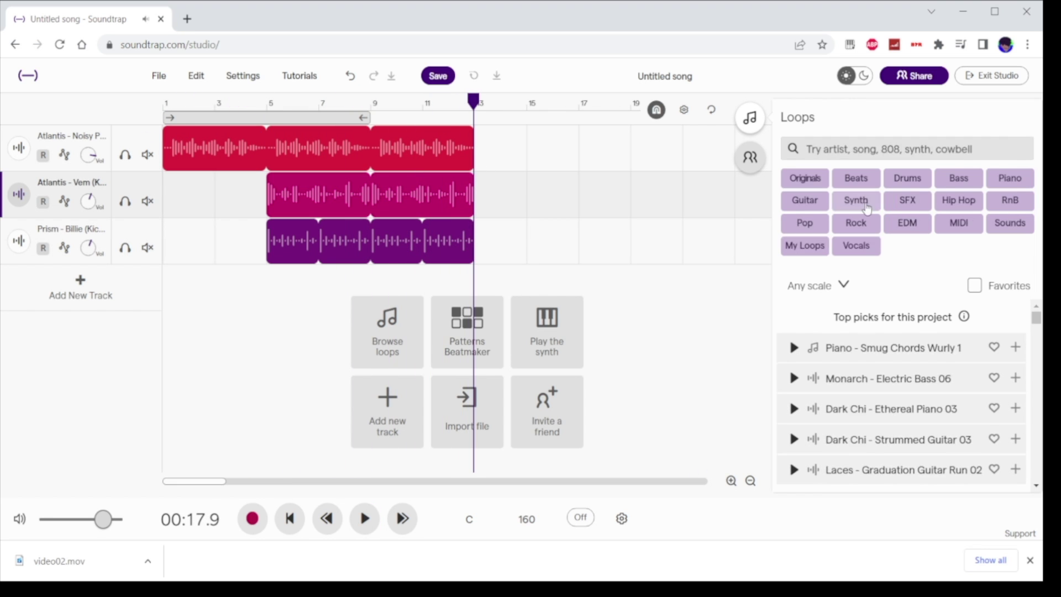
- Find synth loops and place Lavender from bar 9 to 17 and Cream - Dreamy from bar 17 on new tracks
{"action": "left_click", "coordinate": [856, 200]}
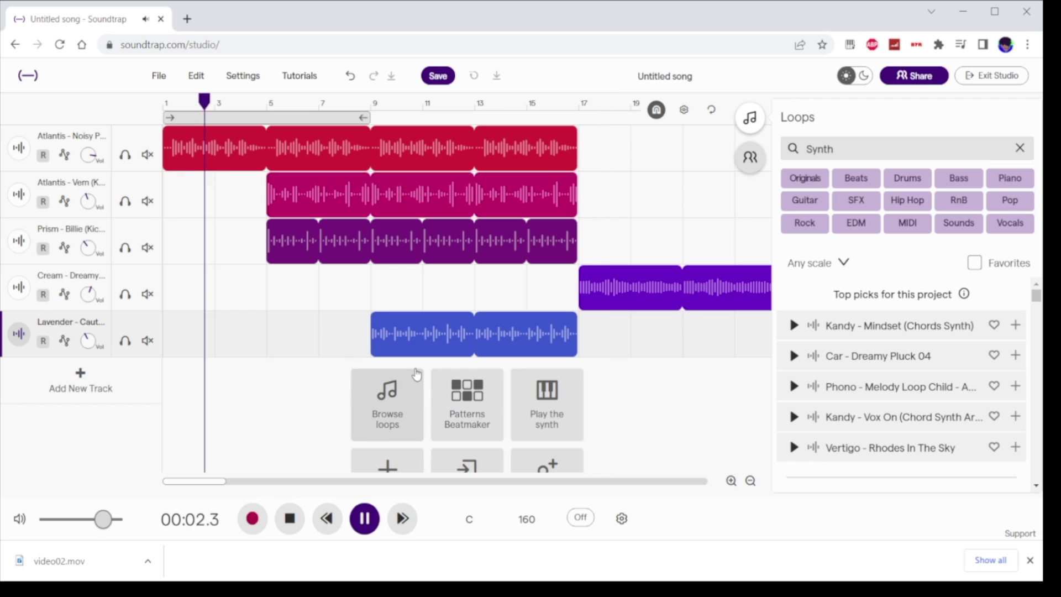
{"action": "left_click_drag", "start_coordinate": [703, 287], "coordinate": [418, 266]}
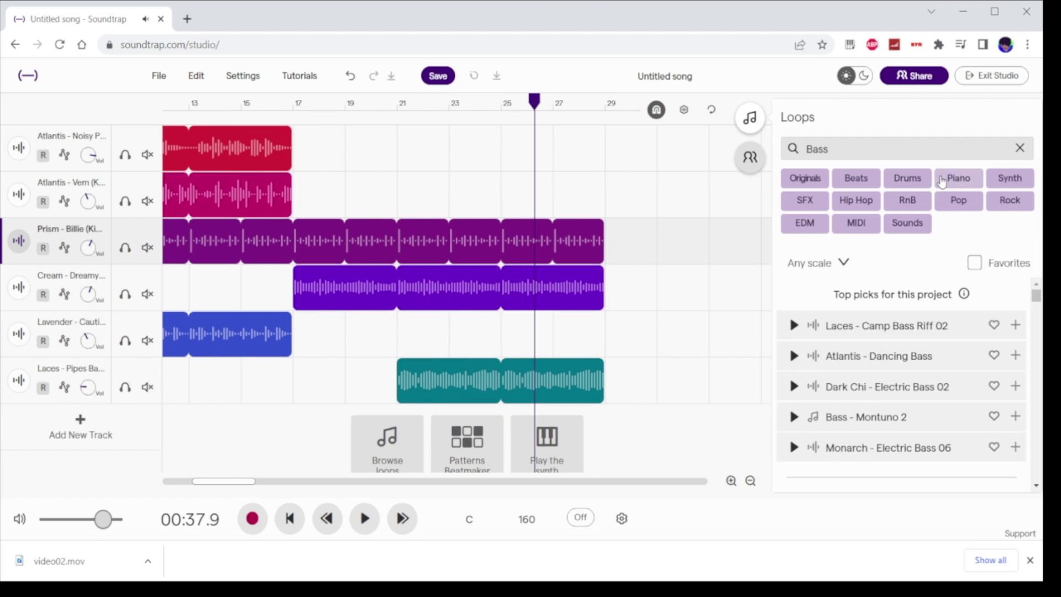
- Preview Synth Pop loops and try Kandy - Mindset on a new track from bar 25 to 33
{"action": "left_click", "coordinate": [794, 325]}
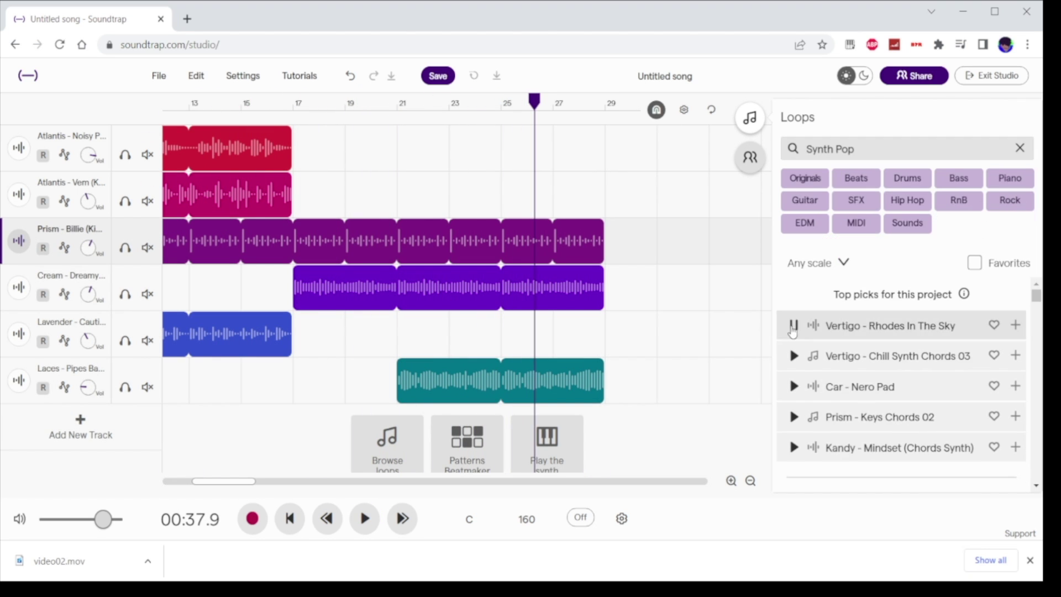
{"action": "left_click", "coordinate": [794, 447]}
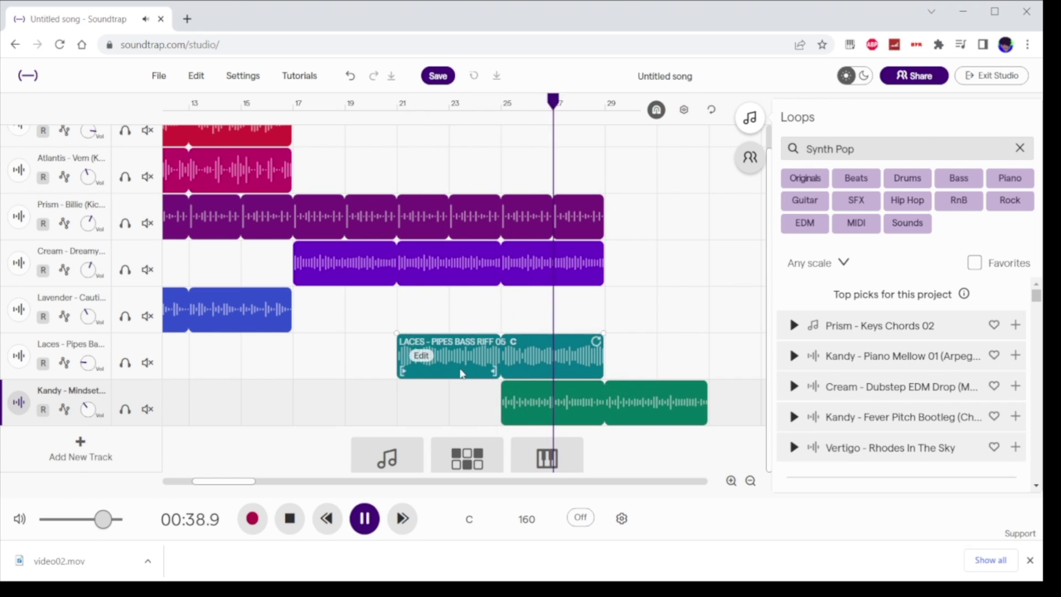
{"action": "left_click", "coordinate": [380, 256]}
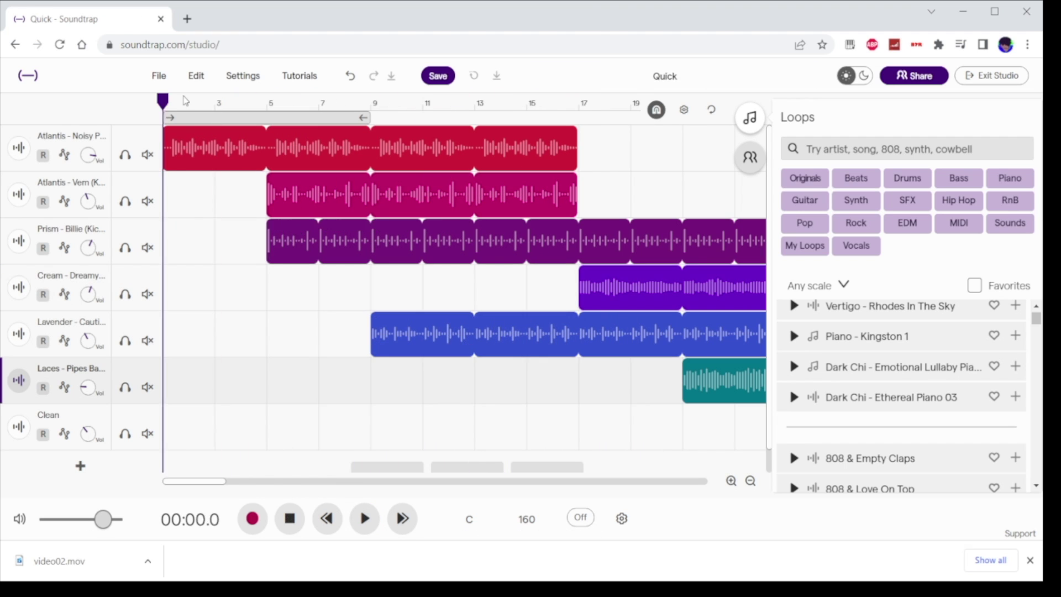
- Play the Quick song from the start, follow the arrangement to its end, and replay its closing bars
{"action": "left_click", "coordinate": [364, 518]}
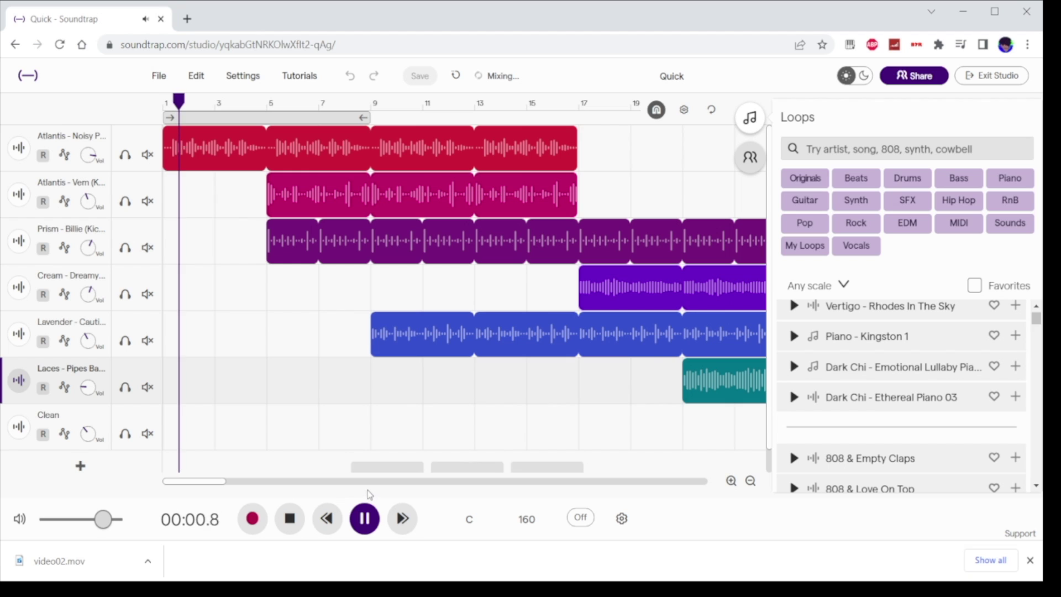
{"action": "scroll", "coordinate": [310, 437], "scroll_direction": "down", "scroll_amount": 1}
{"action": "scroll", "coordinate": [307, 438], "scroll_direction": "up", "scroll_amount": 1}
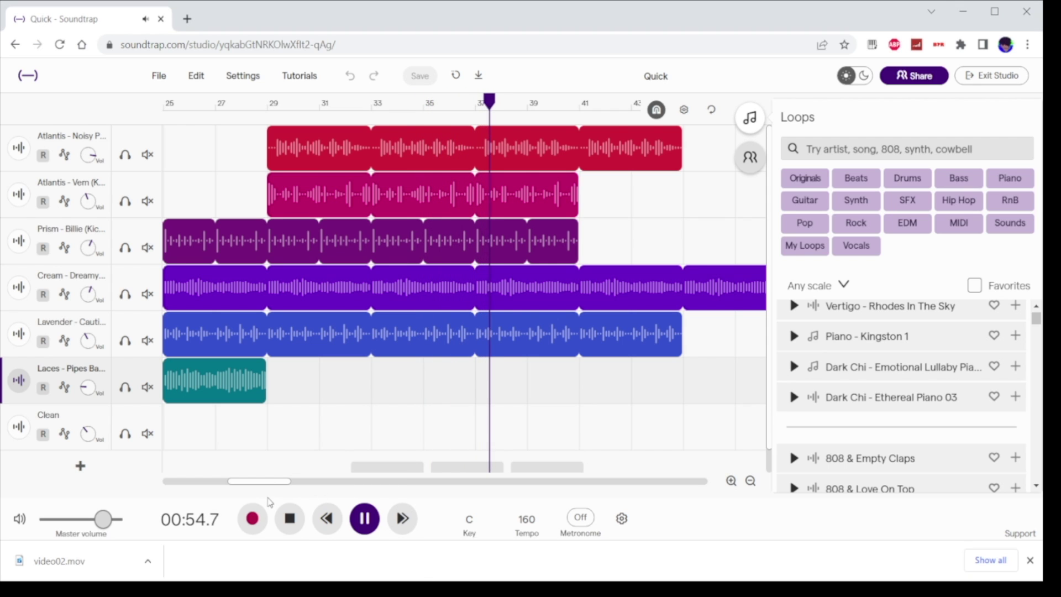
{"action": "mouse_move", "coordinate": [267, 481]}
{"action": "left_mouse_down"}
{"action": "mouse_move", "coordinate": [282, 481]}
{"action": "mouse_move", "coordinate": [261, 488]}
{"action": "mouse_move", "coordinate": [280, 487]}
{"action": "left_mouse_up"}
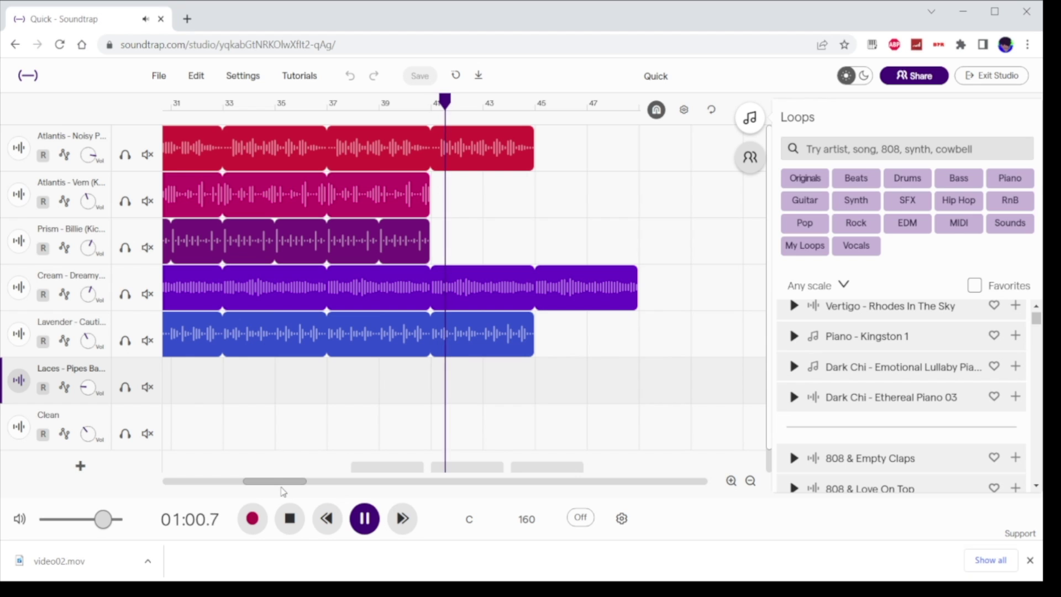
{"action": "left_click_drag", "start_coordinate": [283, 491], "coordinate": [303, 489]}
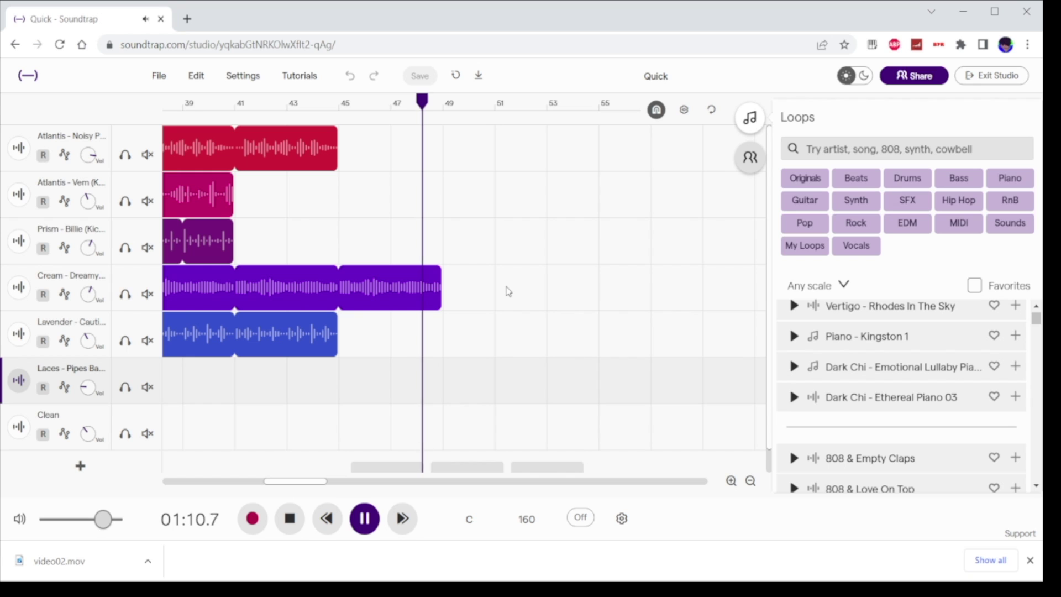
{"action": "left_click", "coordinate": [334, 106]}
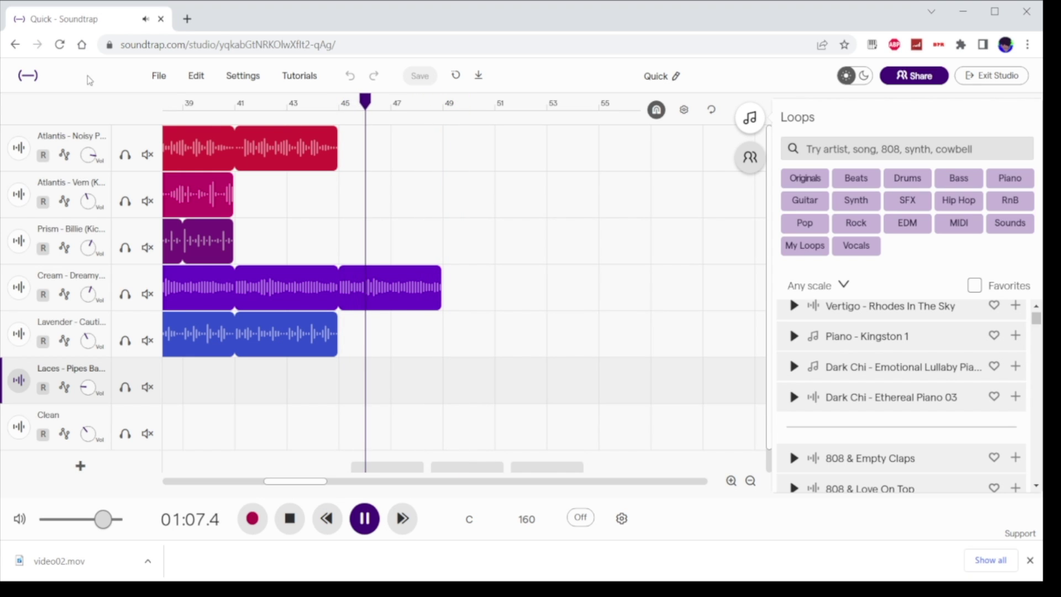
- Move the Quick project into the album folder and rename the folder's first song to Starting out
{"action": "left_click", "coordinate": [1002, 85]}
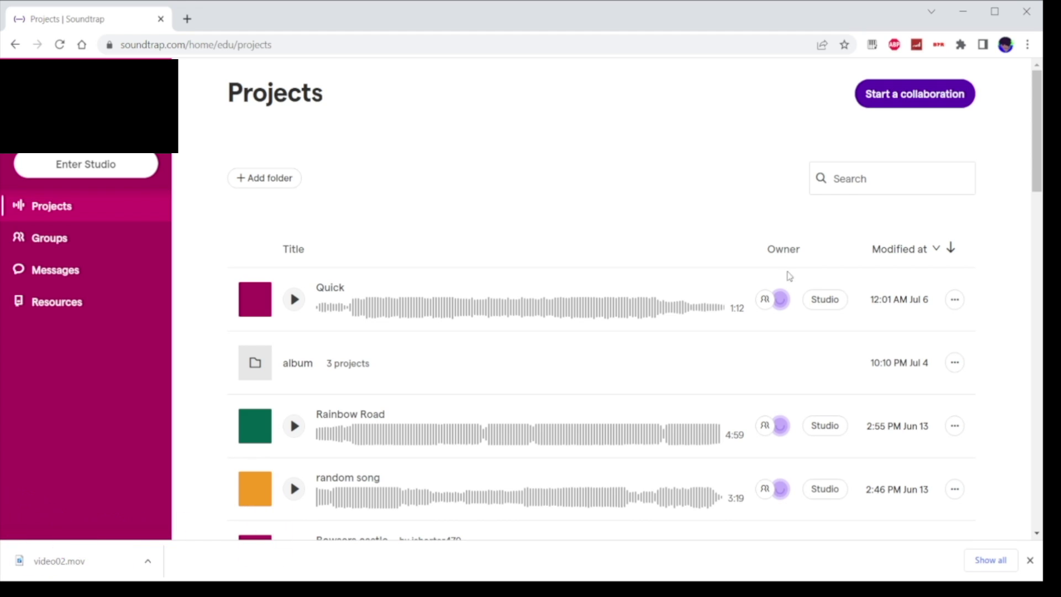
{"action": "left_click", "coordinate": [949, 299]}
{"action": "mouse_move", "coordinate": [939, 397]}
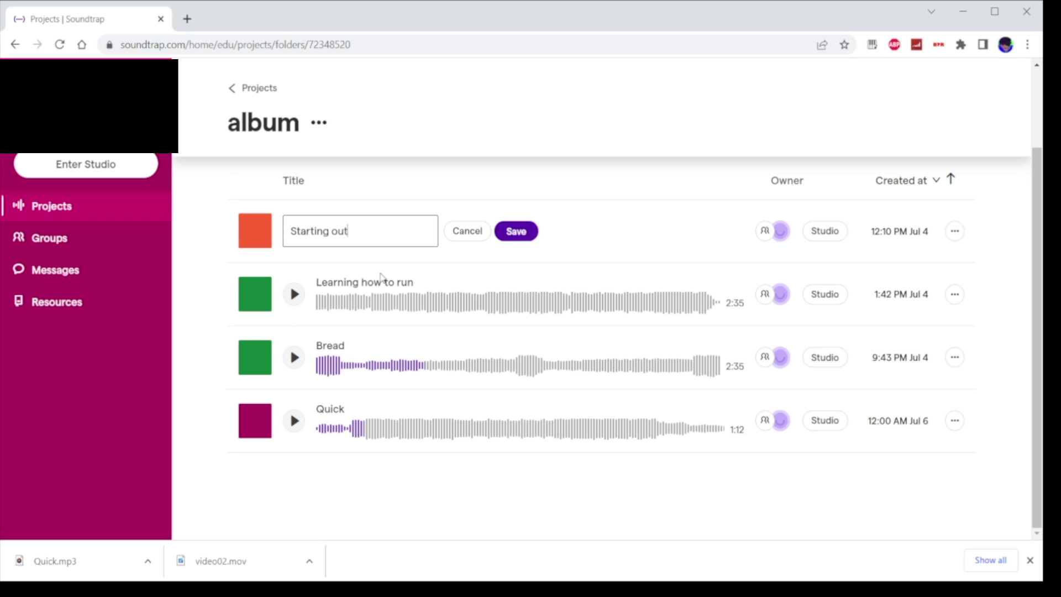
{"action": "left_click", "coordinate": [497, 235]}
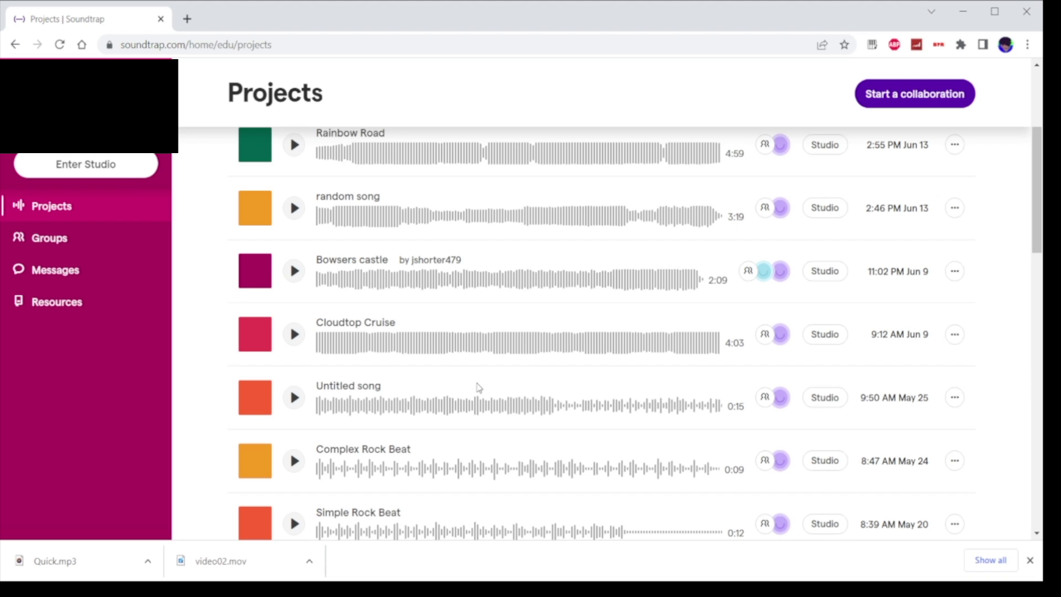
- Return to the top of the project list and play the Rainbow Road song
{"action": "scroll", "coordinate": [475, 386], "scroll_direction": "up", "scroll_amount": 4}
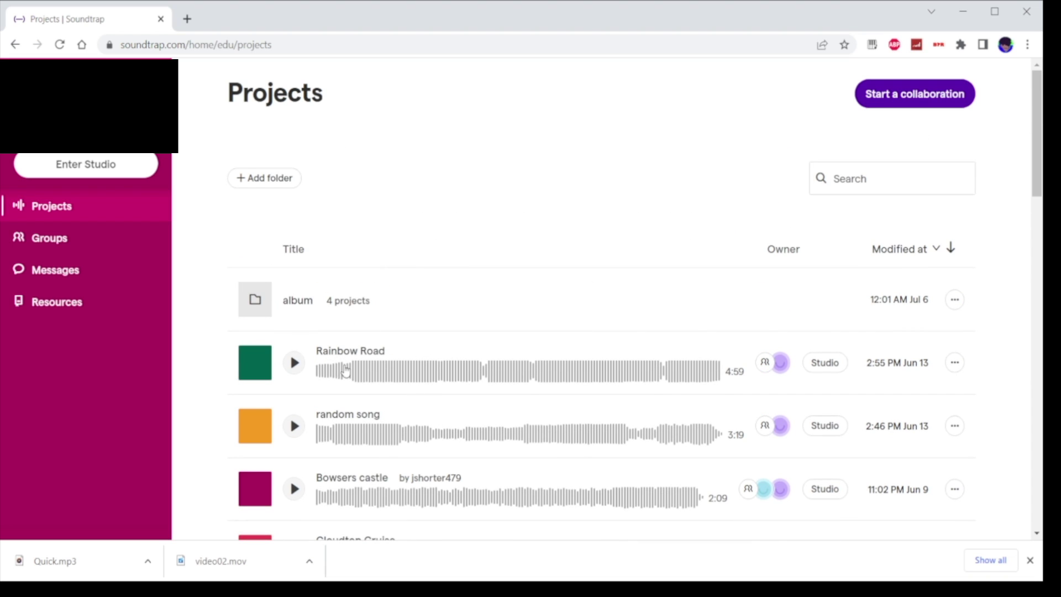
{"action": "left_click", "coordinate": [288, 363]}
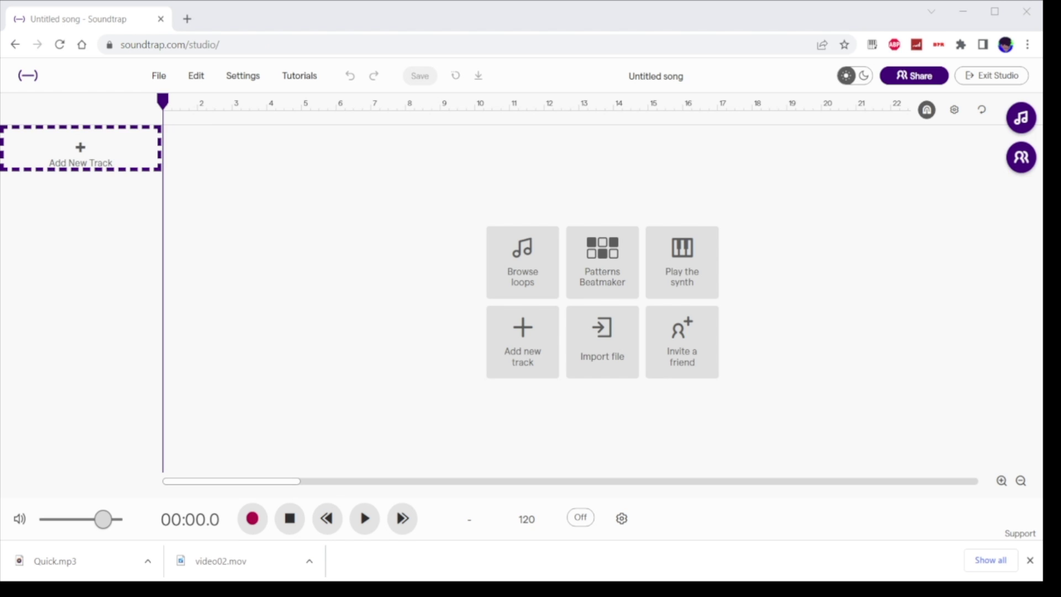
- Import an audio file as the first track of a new song and name the song Look at you go
{"action": "left_click_drag", "start_coordinate": [80, 148], "coordinate": [167, 151]}
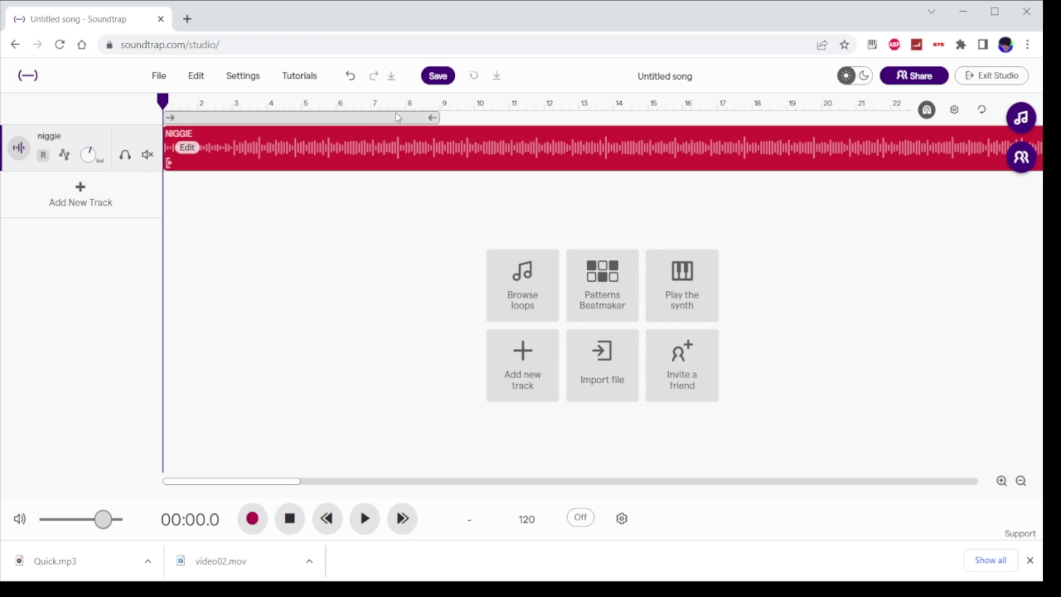
{"action": "left_click", "coordinate": [670, 77]}
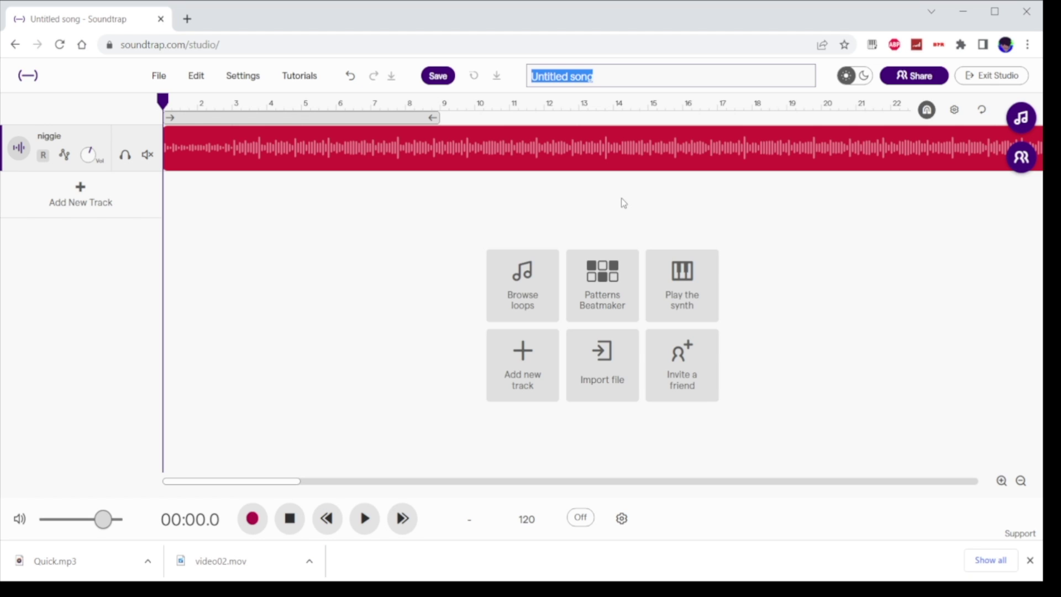
{"action": "type", "text": "Look at you go"}
{"action": "key", "text": "Return"}
- Play the imported audio track through to its end and save the Look at you go song
{"action": "key", "text": "space"}
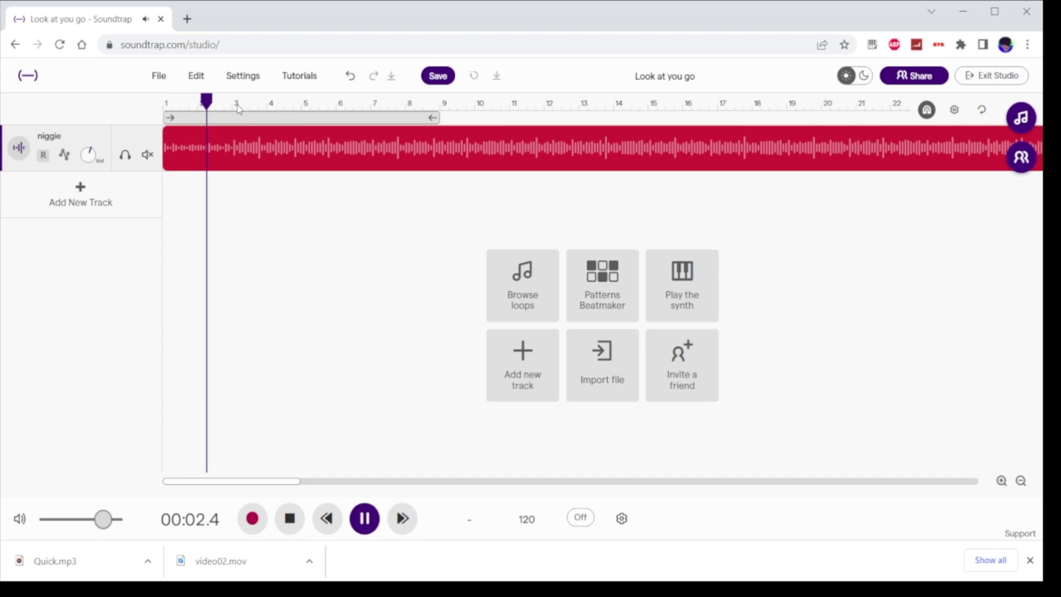
{"action": "mouse_move", "coordinate": [902, 159]}
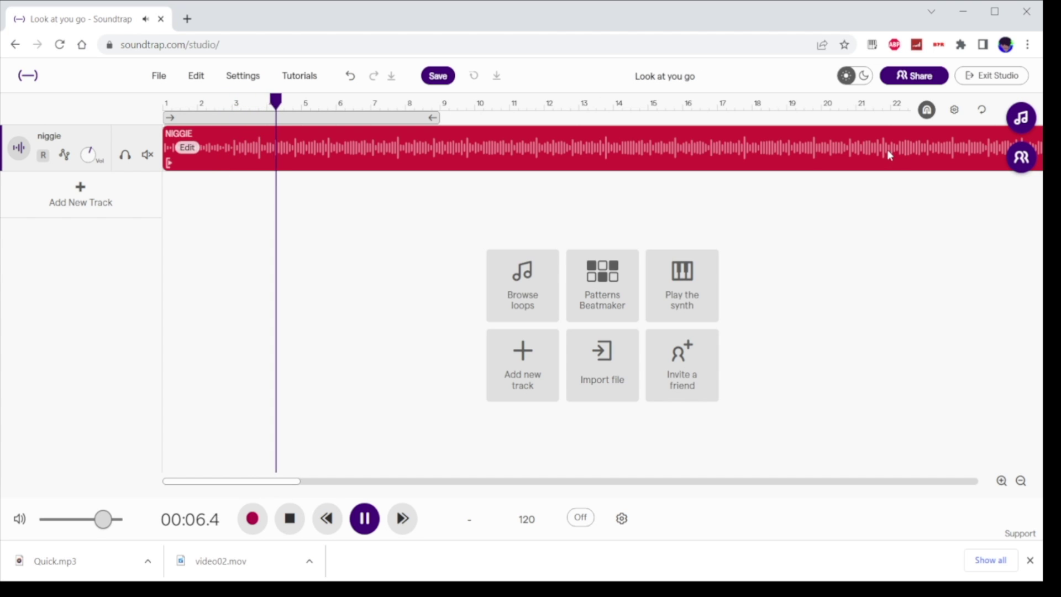
{"action": "scroll", "coordinate": [782, 221], "scroll_direction": "right", "scroll_amount": 2}
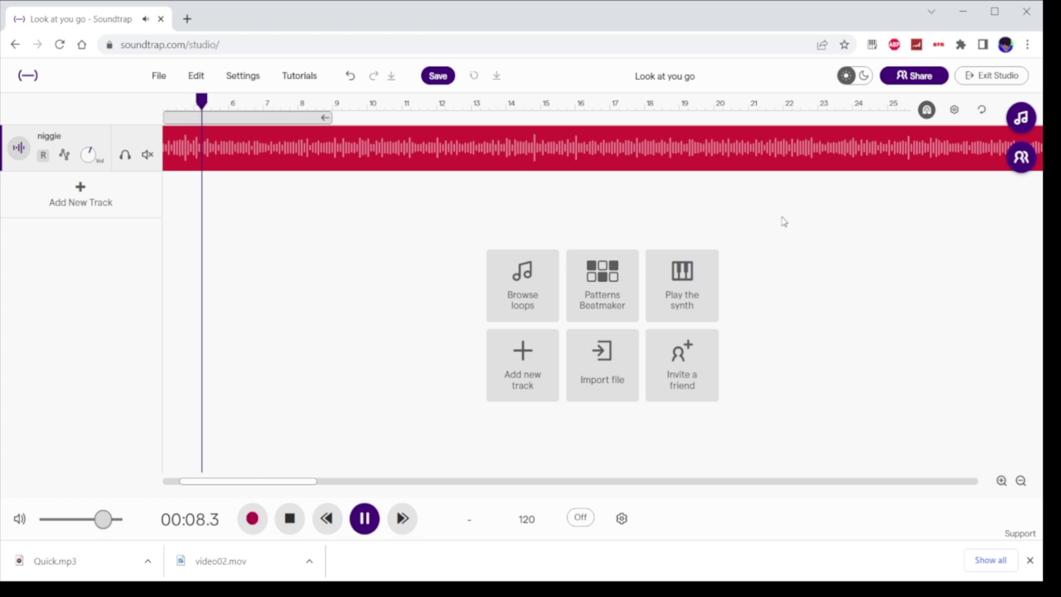
{"action": "scroll", "coordinate": [784, 221], "scroll_direction": "right", "scroll_amount": 1}
{"action": "scroll", "coordinate": [784, 221], "scroll_direction": "left", "scroll_amount": 1}
{"action": "scroll", "coordinate": [784, 221], "scroll_direction": "right", "scroll_amount": 1}
{"action": "scroll", "coordinate": [784, 221], "scroll_direction": "left", "scroll_amount": 1}
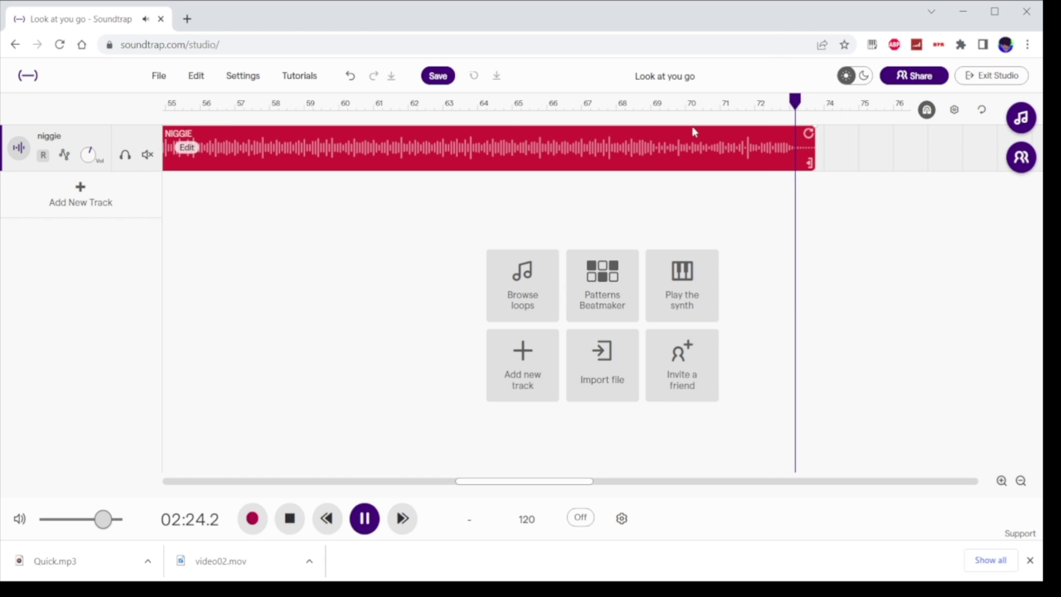
{"action": "left_click", "coordinate": [439, 78]}
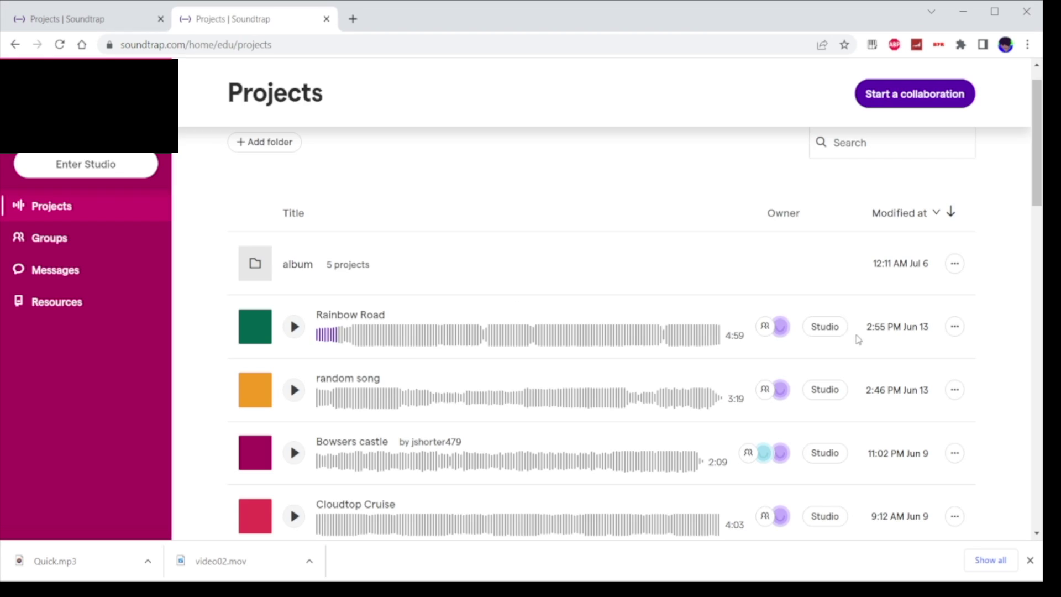
- Open the Rainbow Road project in the studio and play its arrangement from bar 81 and a further point
{"action": "left_click", "coordinate": [822, 327]}
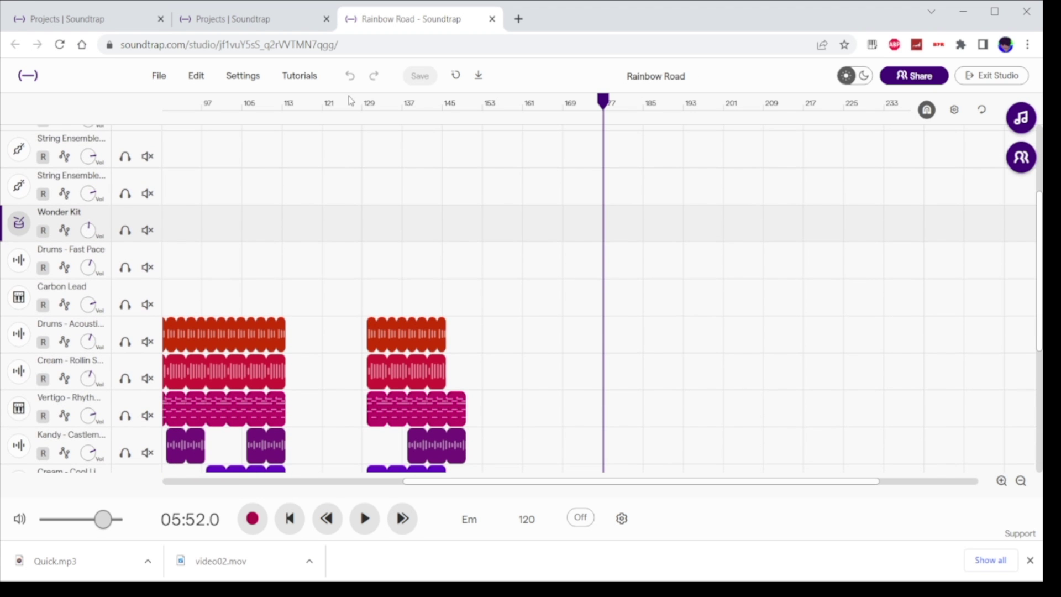
{"action": "left_click_drag", "start_coordinate": [353, 102], "coordinate": [145, 160]}
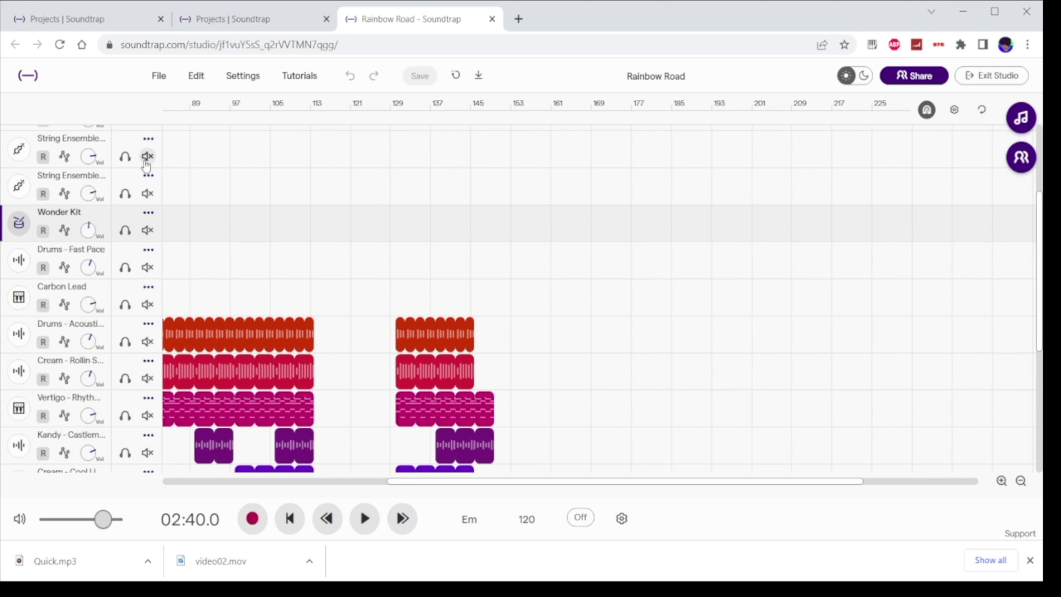
{"action": "key", "text": "space"}
{"action": "scroll", "coordinate": [271, 265], "scroll_direction": "down", "scroll_amount": 4}
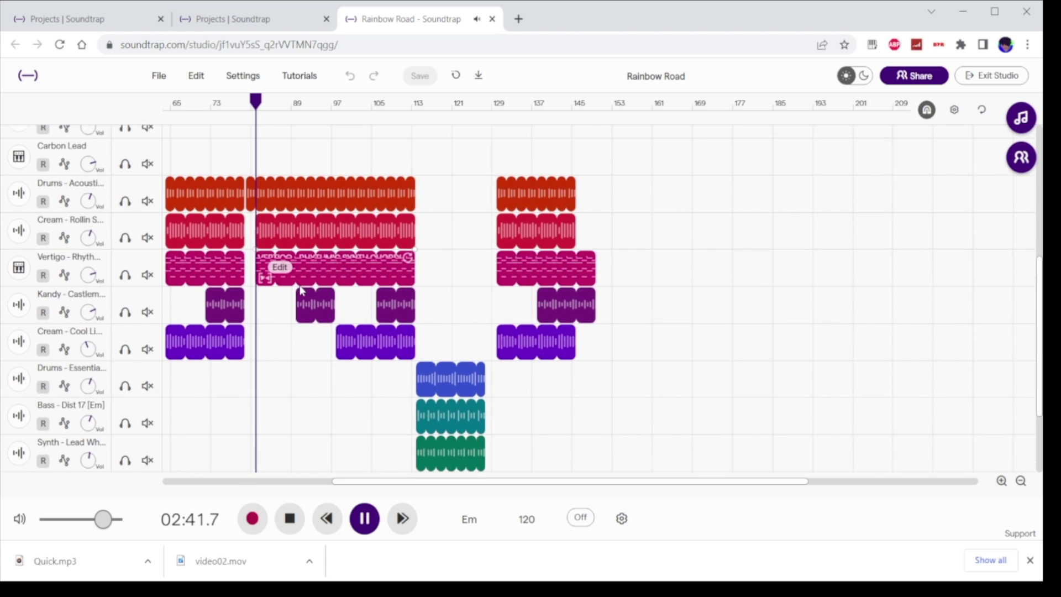
{"action": "scroll", "coordinate": [300, 291], "scroll_direction": "down", "scroll_amount": 1}
{"action": "left_click", "coordinate": [330, 106]}
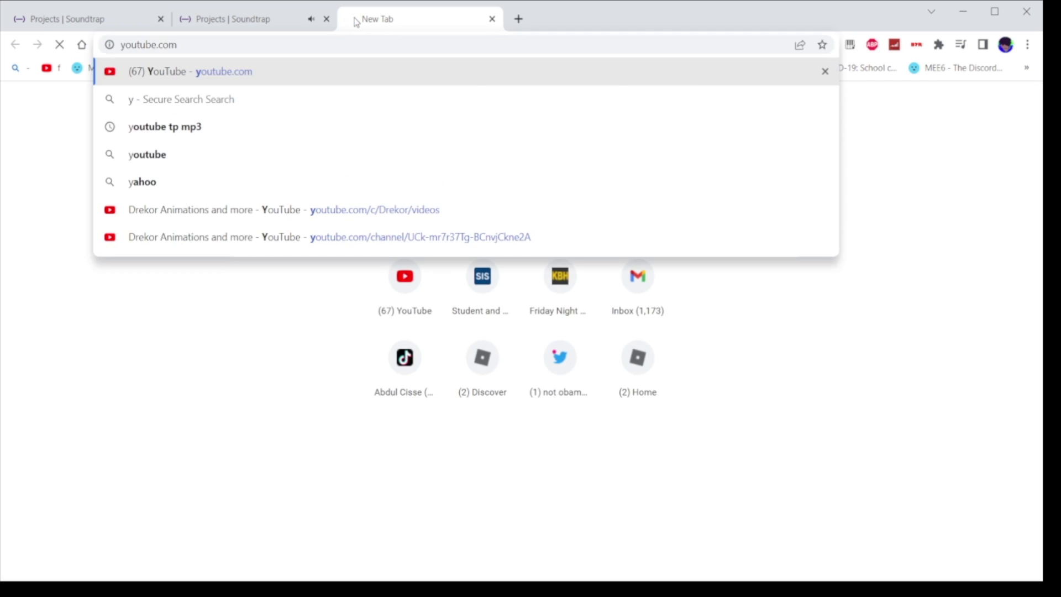
- Switch to YouTube in the new browser tab and open the video "the clock is ticking" from the CoryxKenshin channel's uploads
{"action": "key", "text": "Return"}
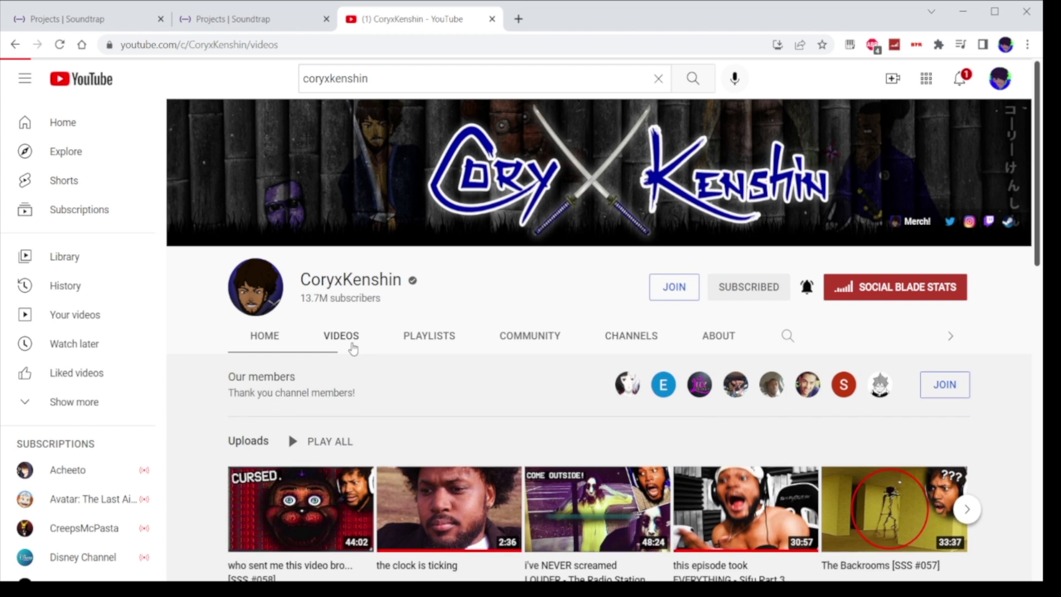
{"action": "scroll", "coordinate": [354, 347], "scroll_direction": "down", "scroll_amount": 2}
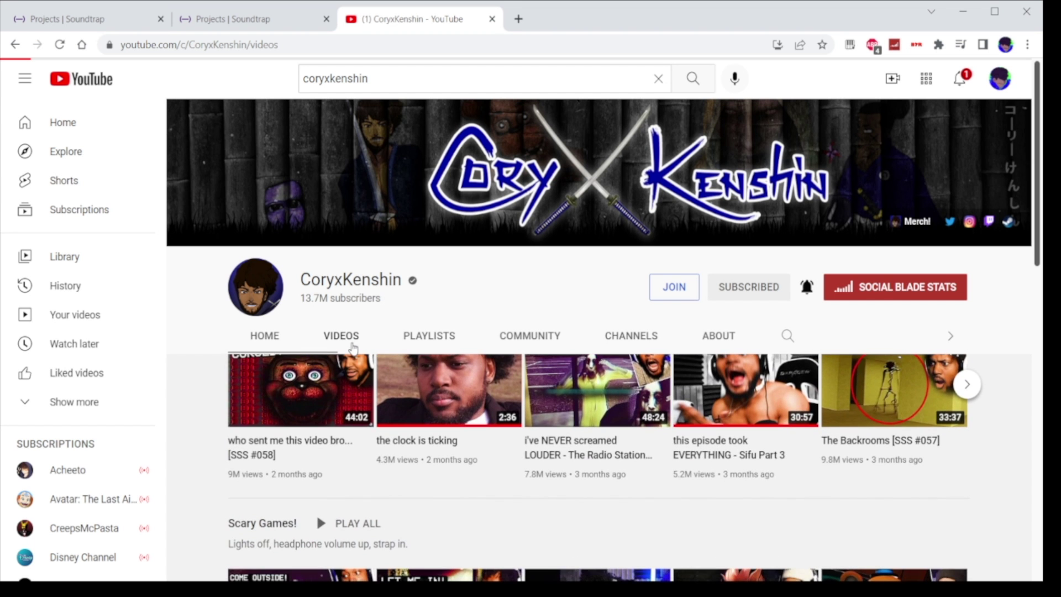
{"action": "scroll", "coordinate": [353, 348], "scroll_direction": "down", "scroll_amount": 1}
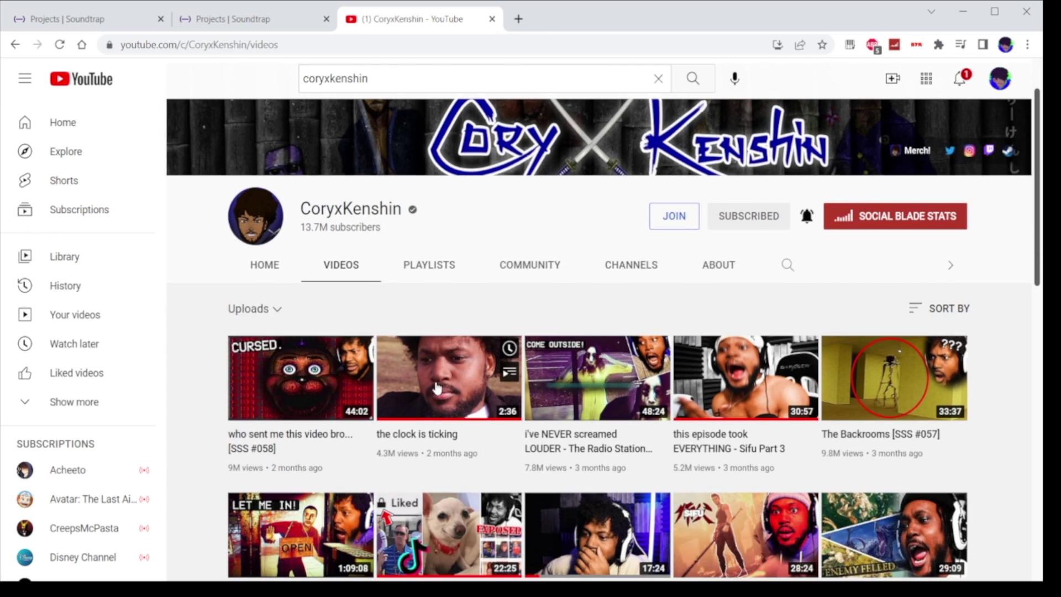
{"action": "left_click", "coordinate": [437, 389]}
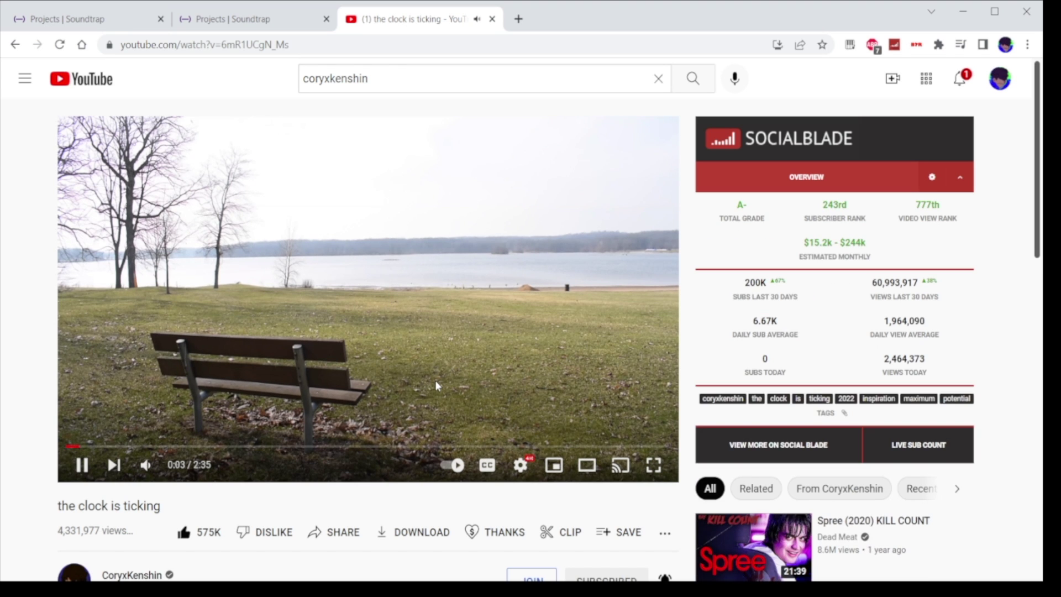
- Watch the video "the clock is ticking" and skip ahead to its most replayed part at about 2:15
{"action": "scroll", "coordinate": [434, 380], "scroll_direction": "down", "scroll_amount": 3}
{"action": "scroll", "coordinate": [434, 380], "scroll_direction": "up", "scroll_amount": 3}
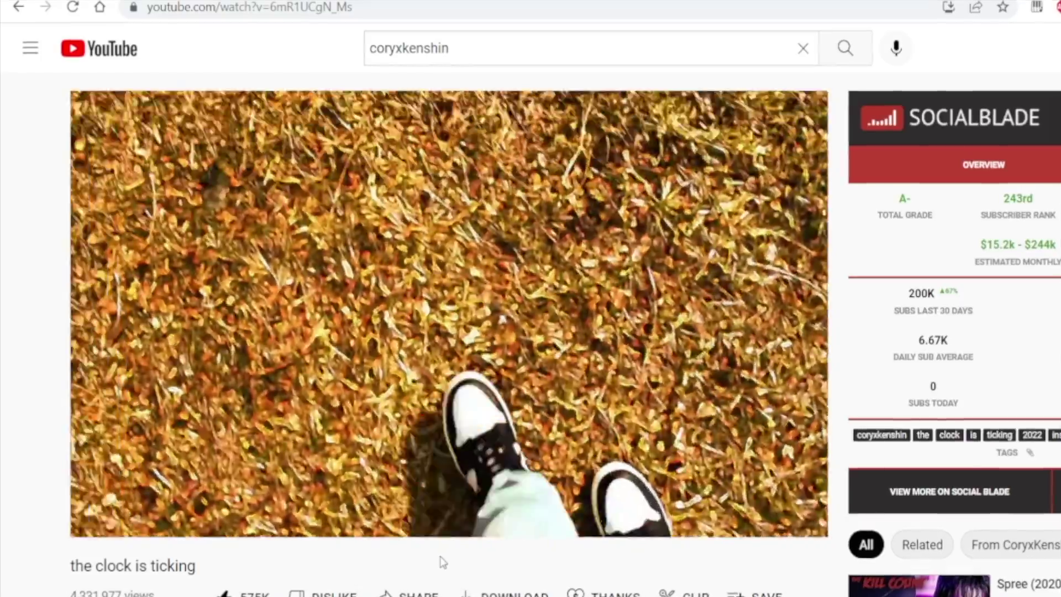
{"action": "scroll", "coordinate": [446, 564], "scroll_direction": "down", "scroll_amount": 1}
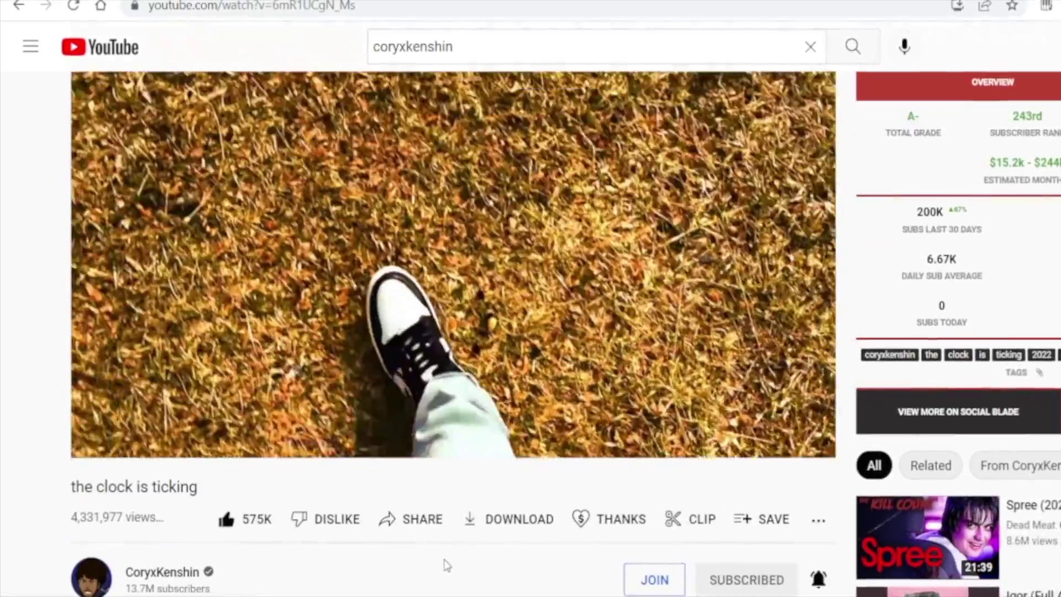
{"action": "scroll", "coordinate": [635, 581], "scroll_direction": "up", "scroll_amount": 1}
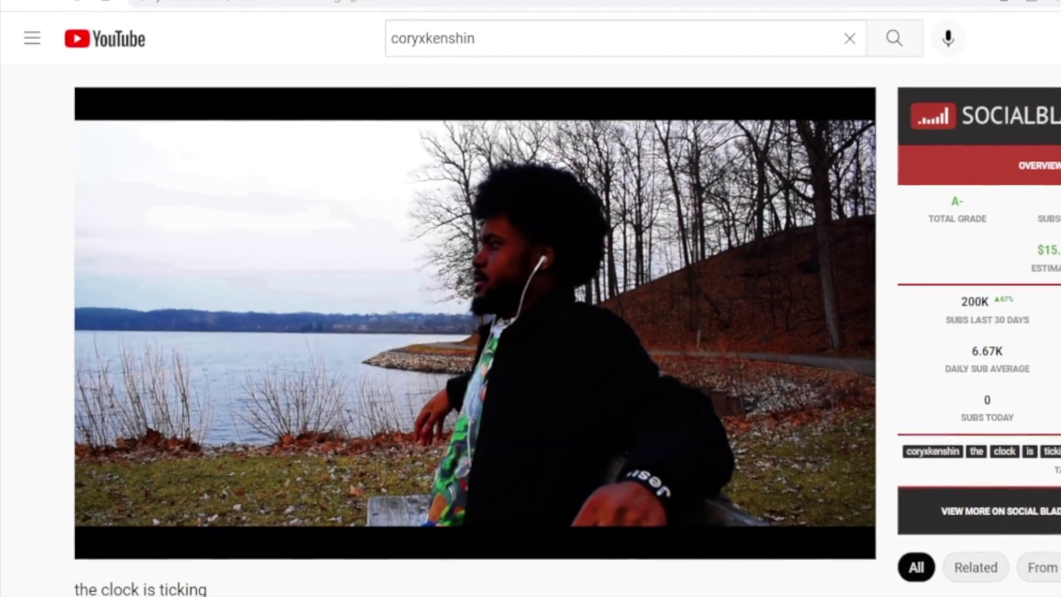
{"action": "mouse_move", "coordinate": [613, 433]}
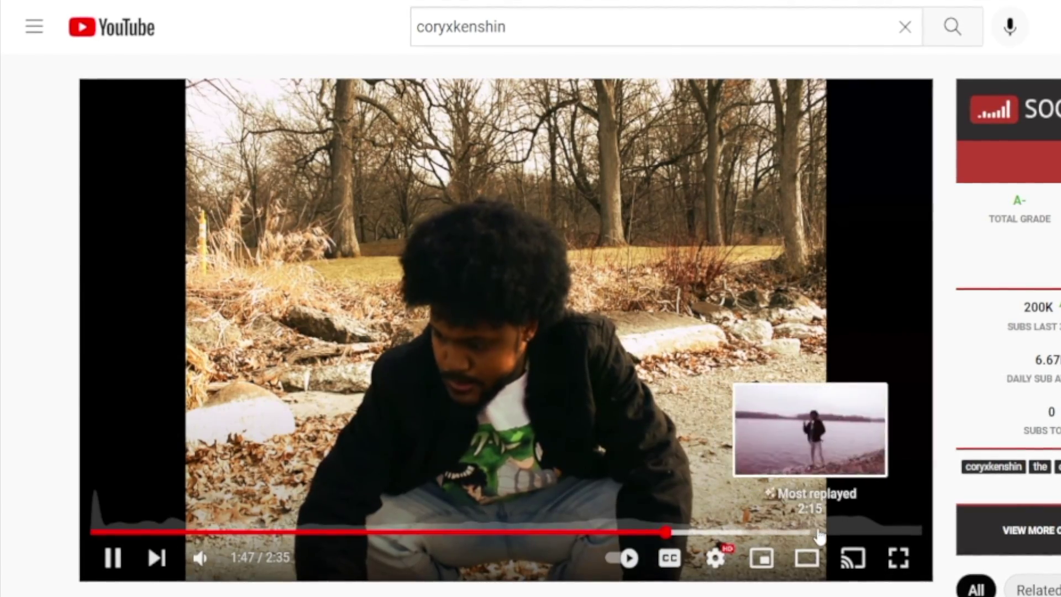
{"action": "left_click", "coordinate": [820, 531]}
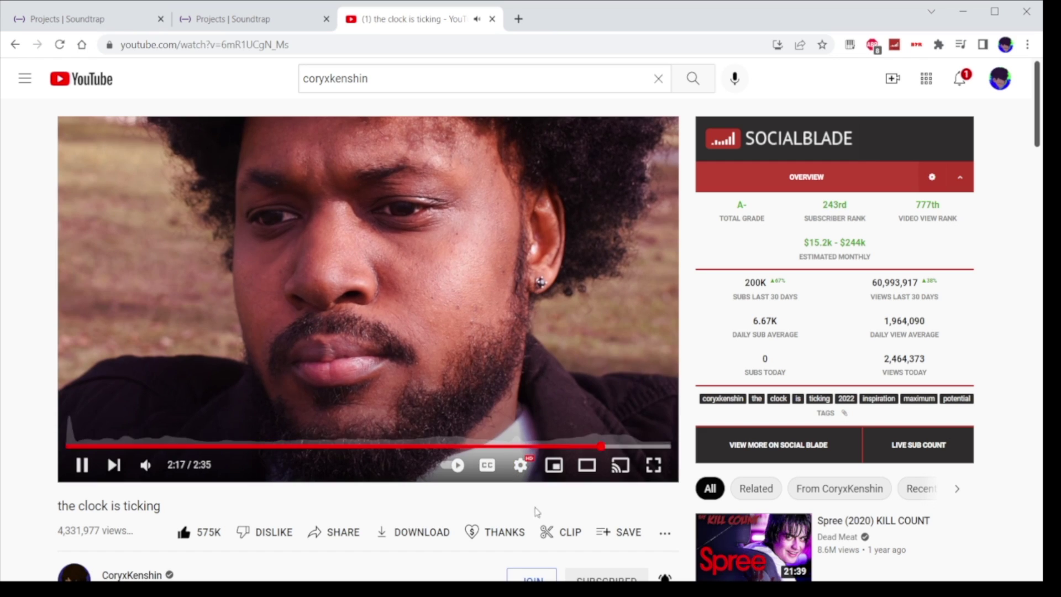